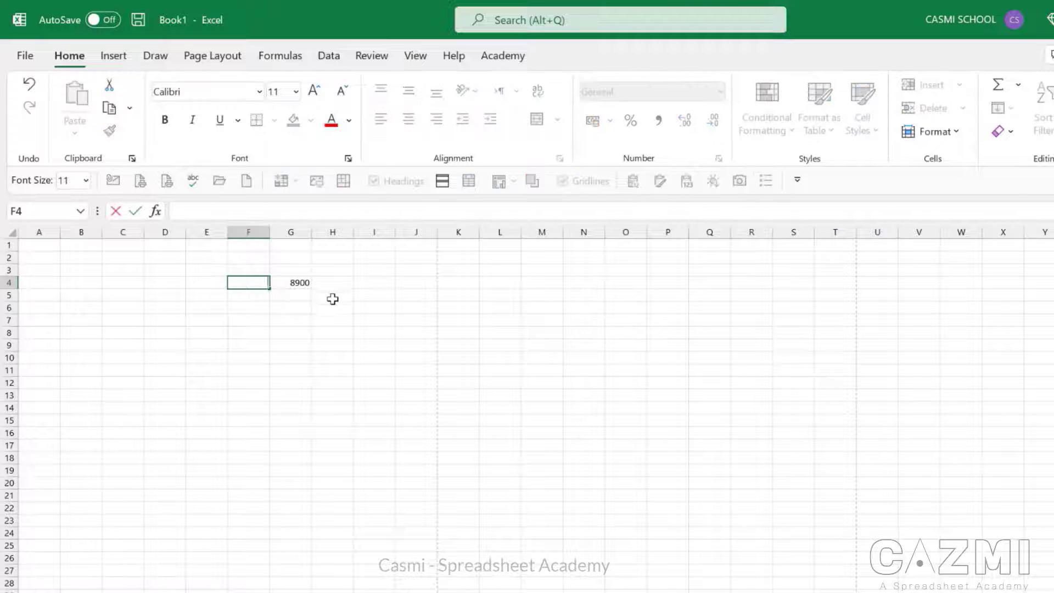
pyautogui.click(294, 281)
pyautogui.click(292, 335)
pyautogui.scroll(2, 283, 287)
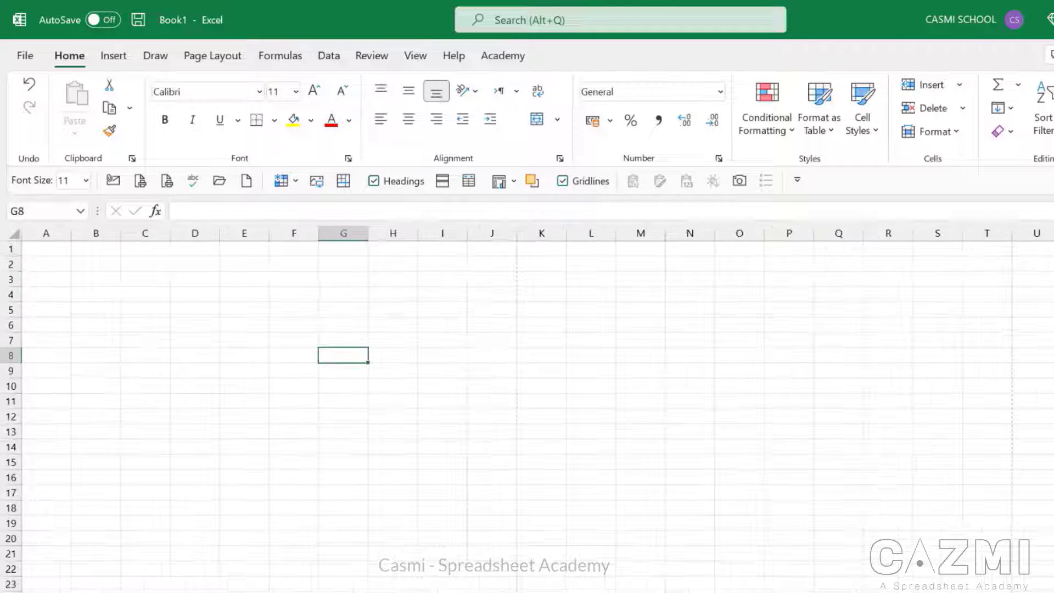
pyautogui.click(104, 321)
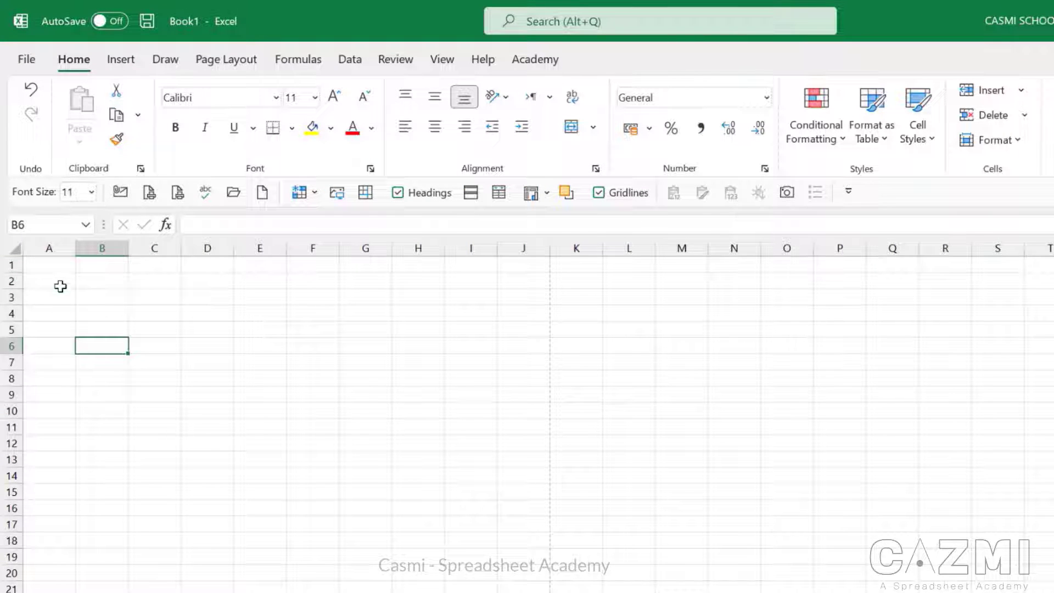
pyautogui.click(56, 251)
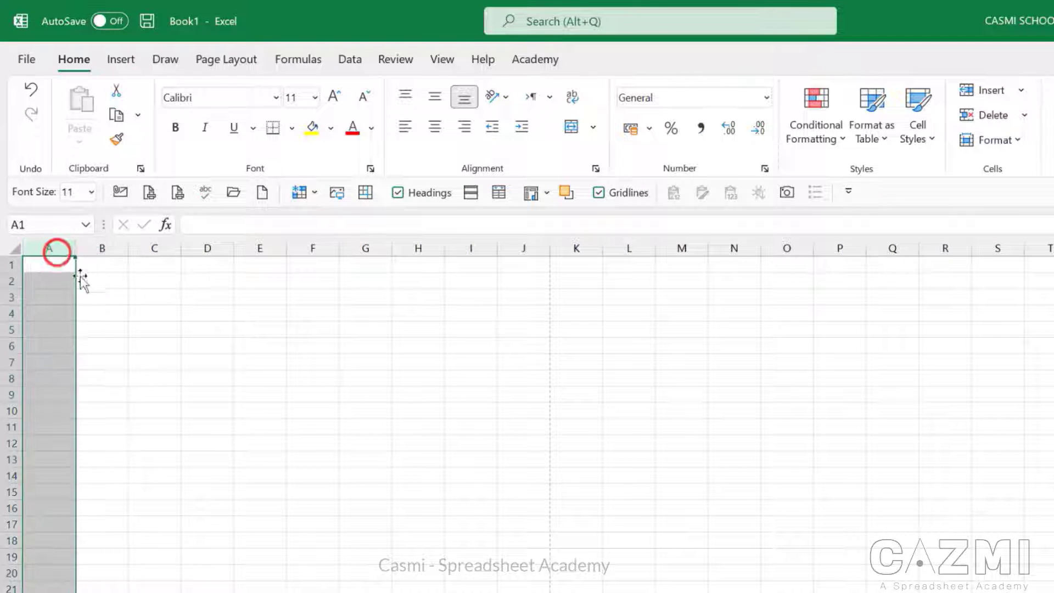
pyautogui.click(103, 291)
pyautogui.click(49, 248)
# - Enter badeeco, alaab and iskuul down column A in cells A2 to A4
pyautogui.click(47, 277)
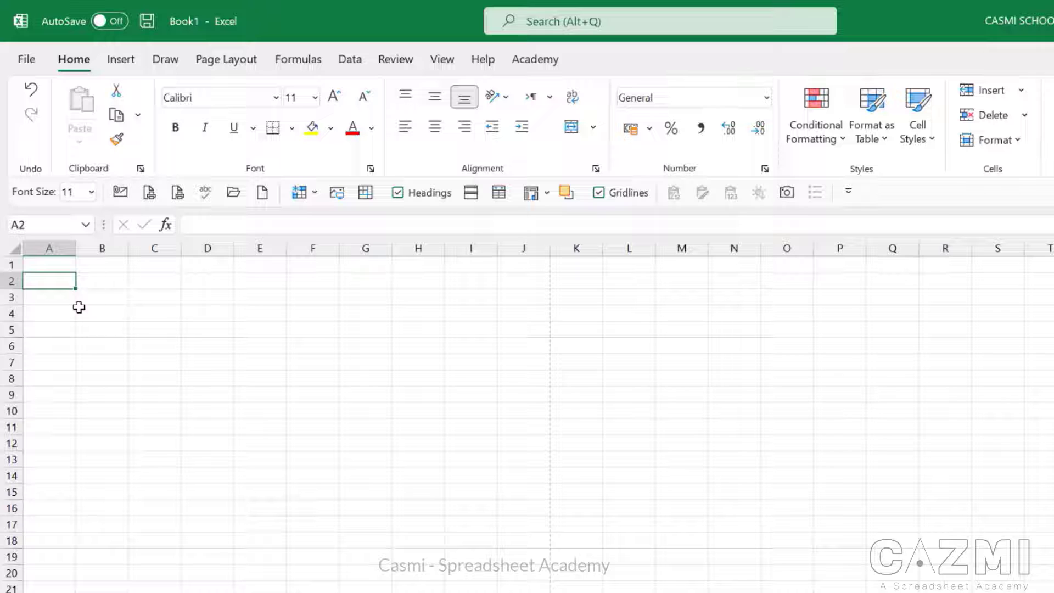
pyautogui.write('badeeco')
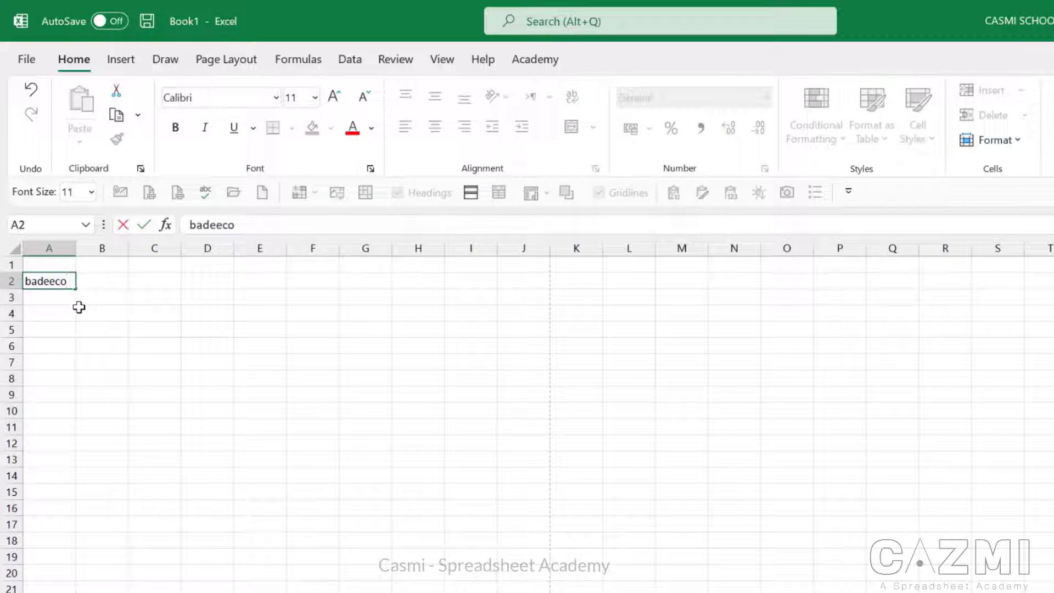
pyautogui.press('Return')
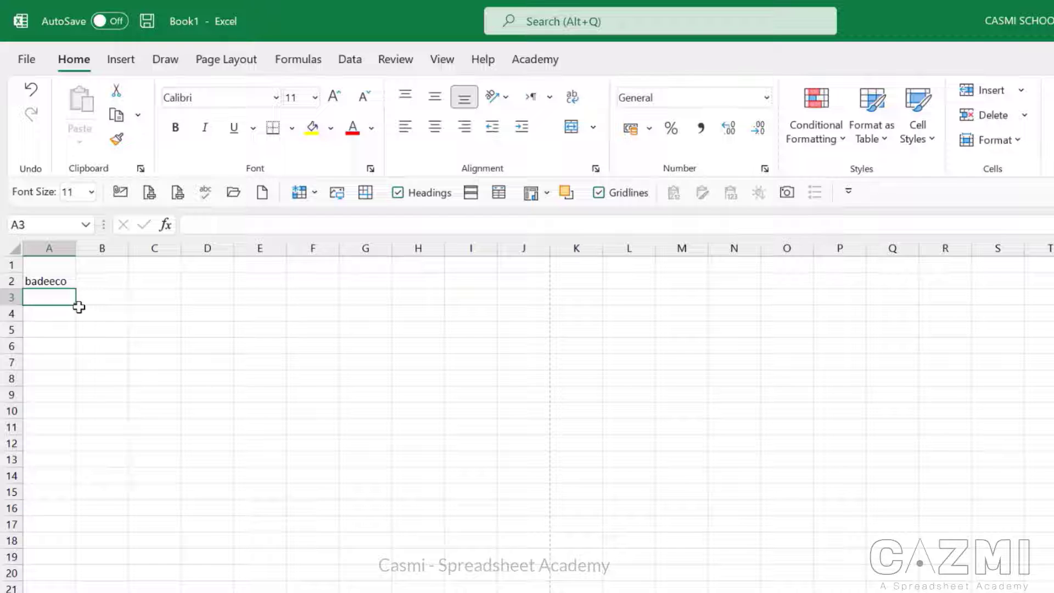
pyautogui.write('alaab')
pyautogui.press('Return')
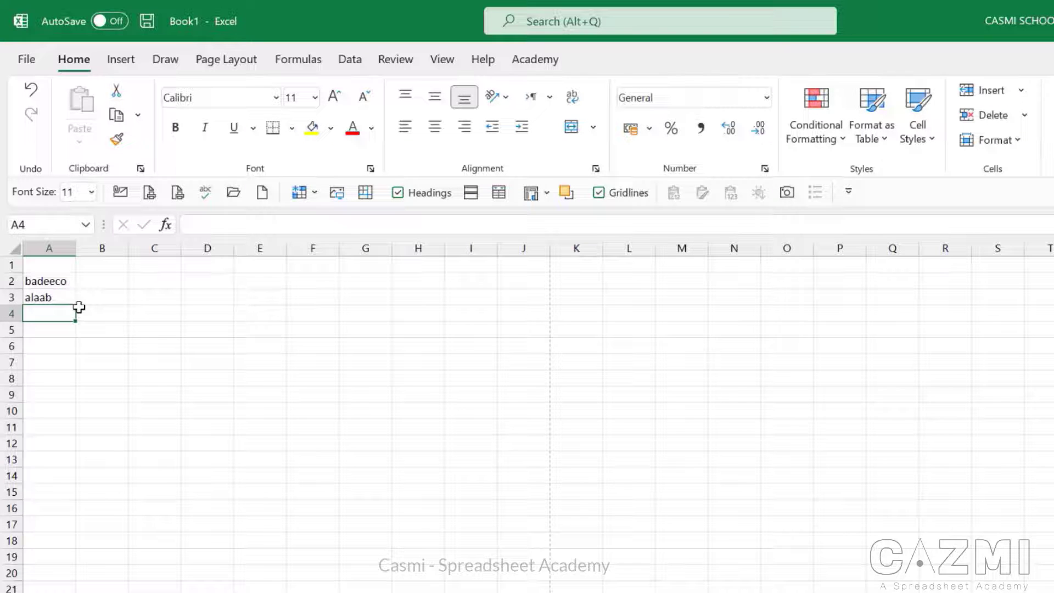
pyautogui.write('iskuul')
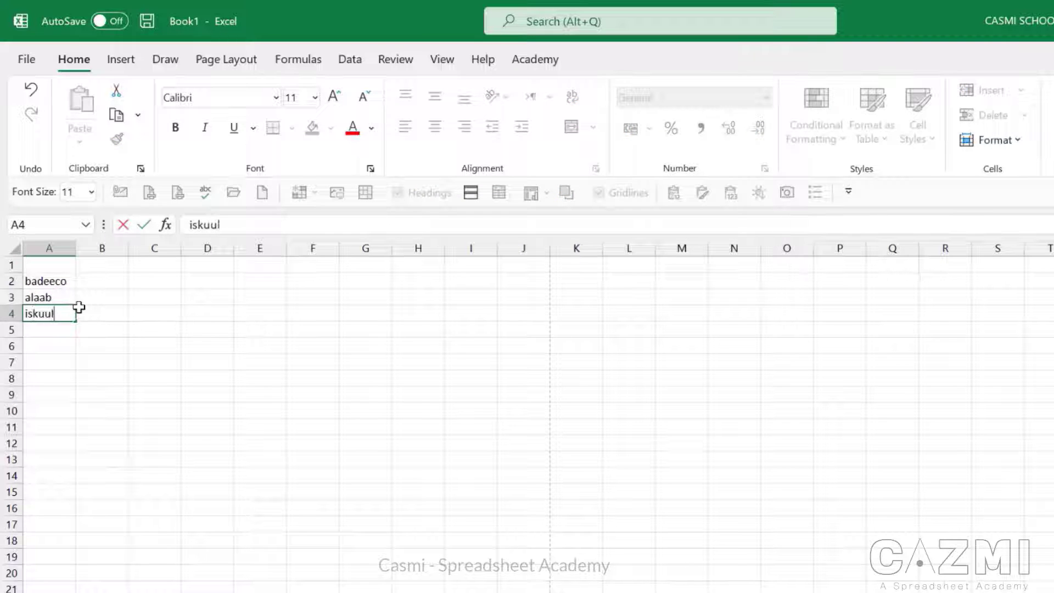
pyautogui.press('Return')
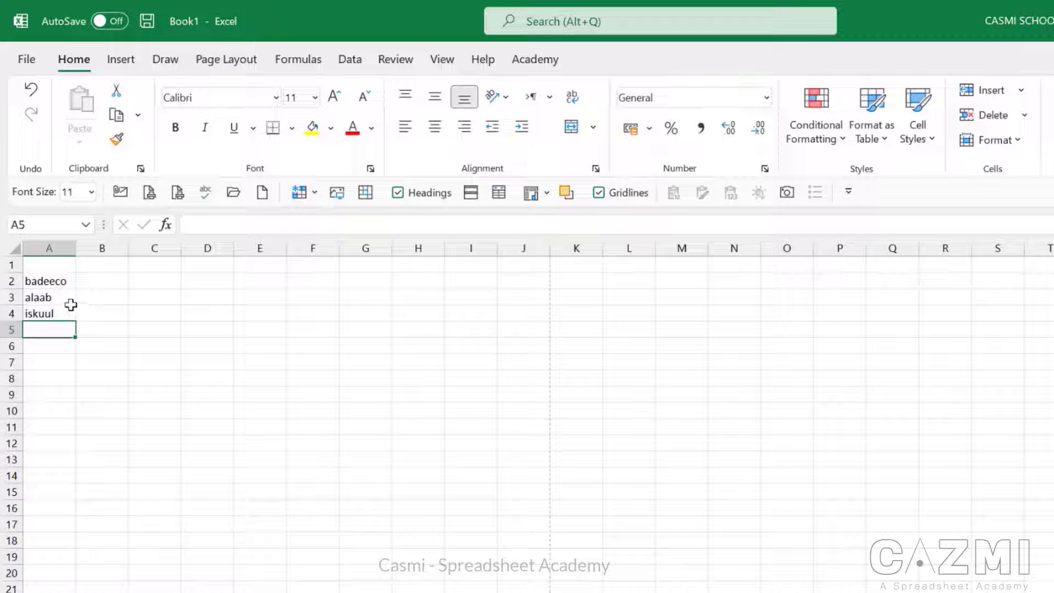
pyautogui.click(105, 283)
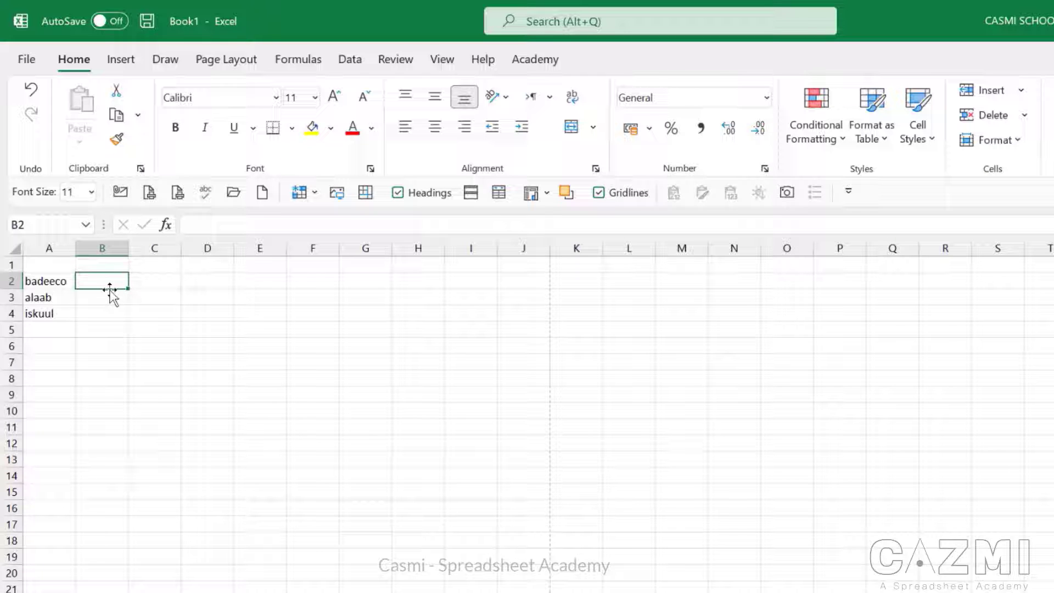
pyautogui.click(95, 296)
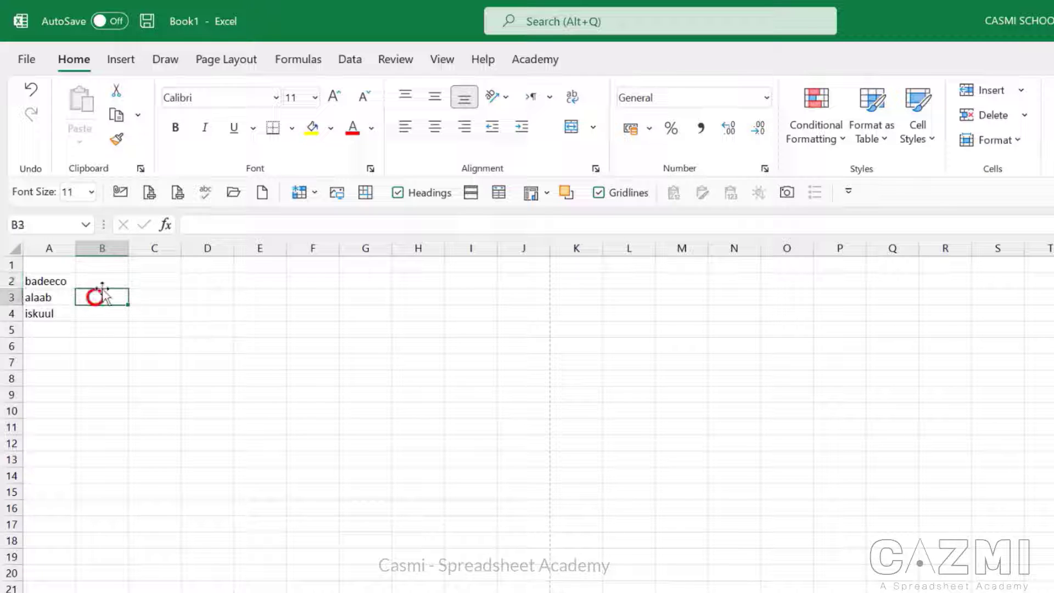
pyautogui.click(106, 278)
pyautogui.click(106, 295)
# - Enter the same words badeeco, alaab and iskuul down column B in cells B2 to B4
pyautogui.click(105, 279)
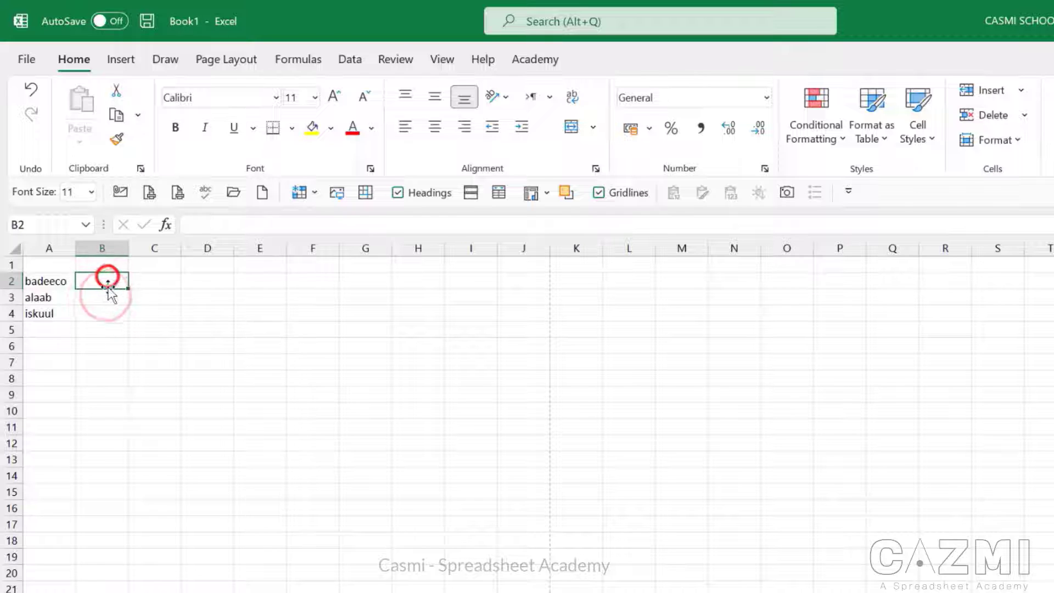
pyautogui.write('b')
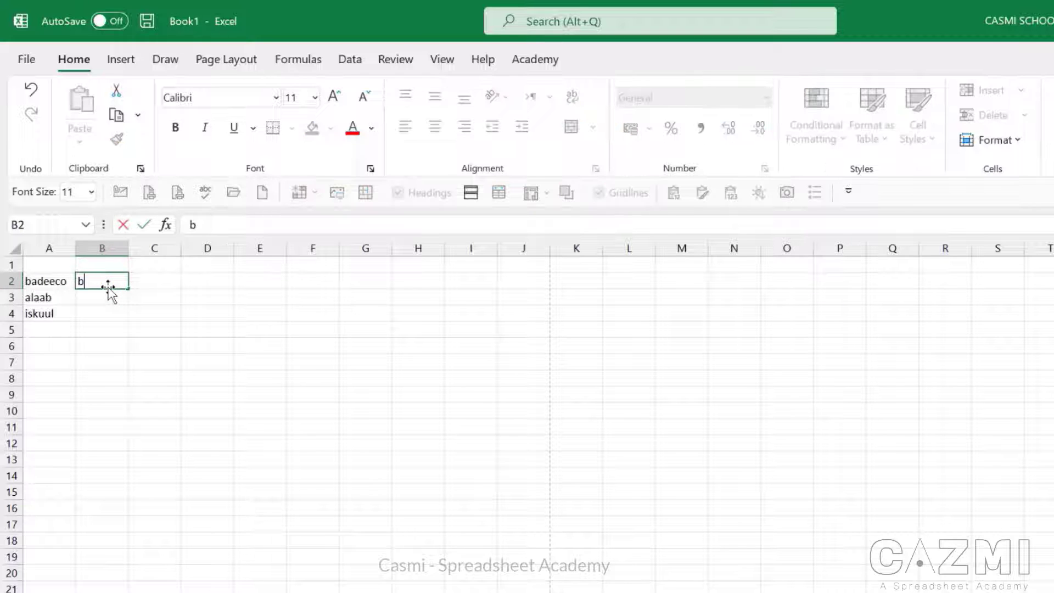
pyautogui.write('adeec')
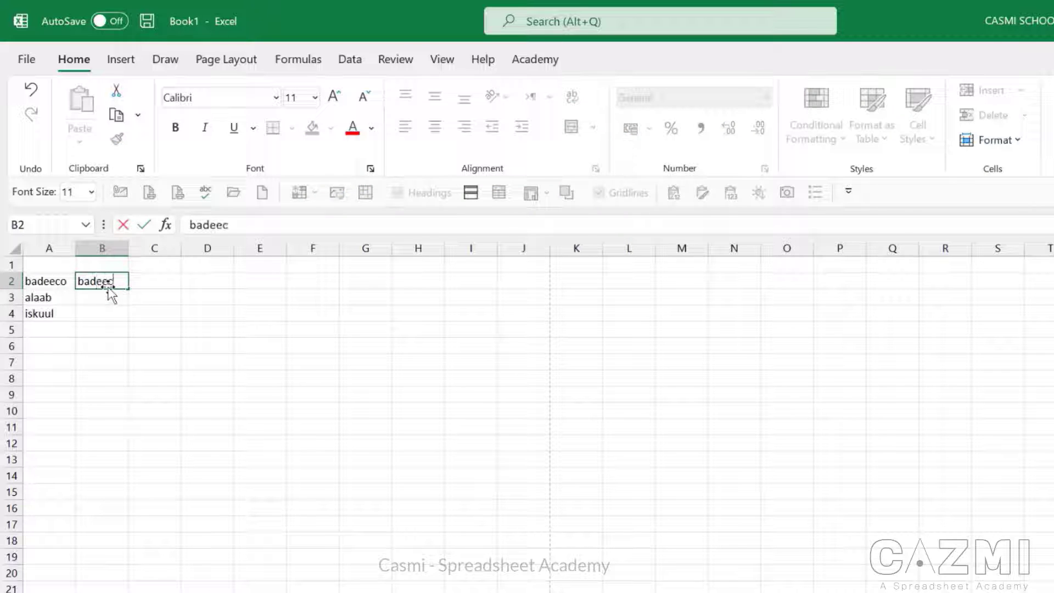
pyautogui.write('o')
pyautogui.press('Return')
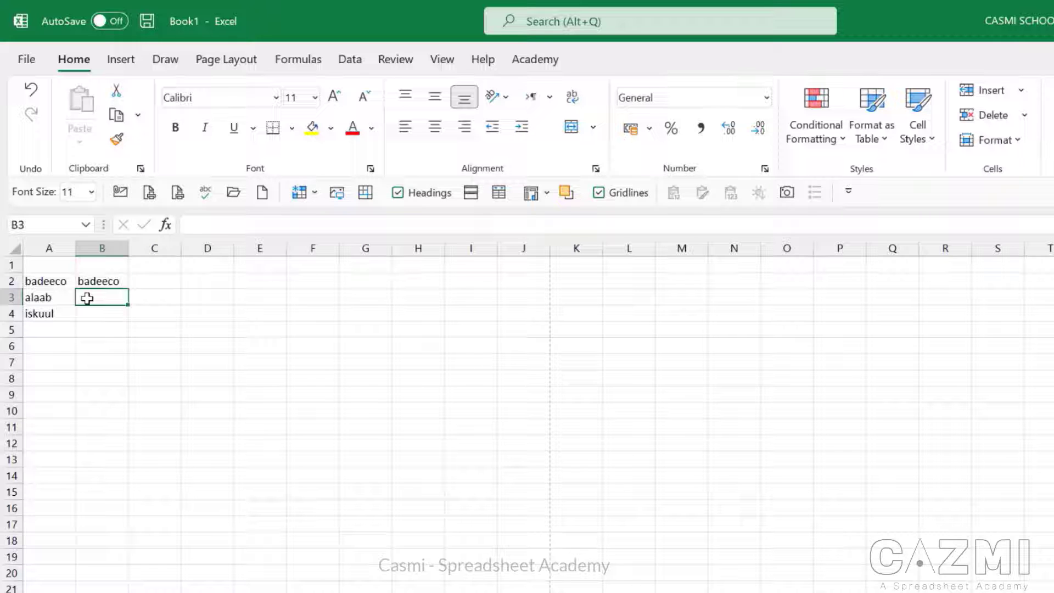
pyautogui.write('al')
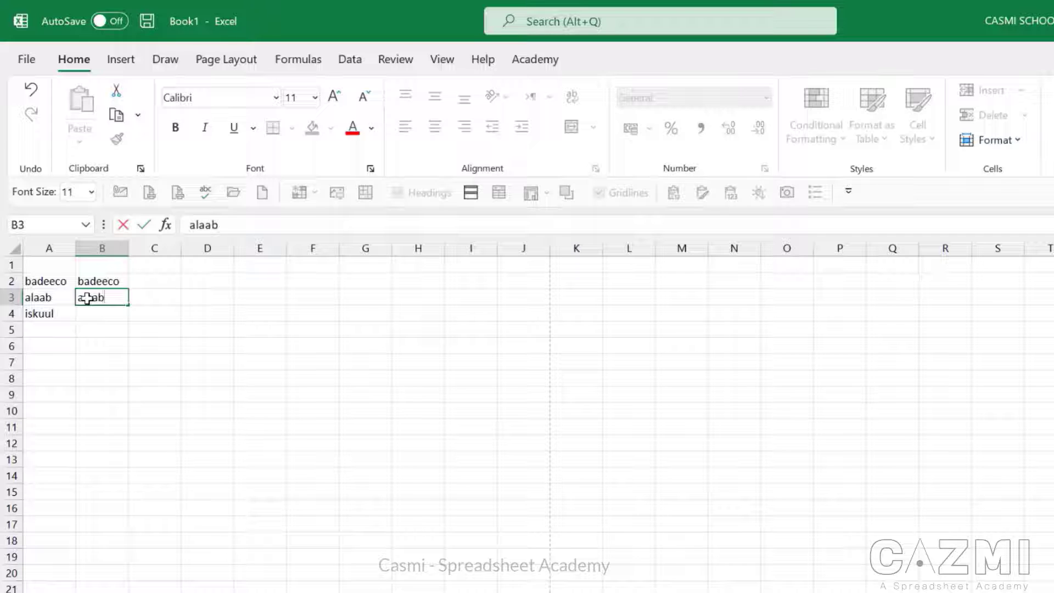
pyautogui.write('aab')
pyautogui.press('Return')
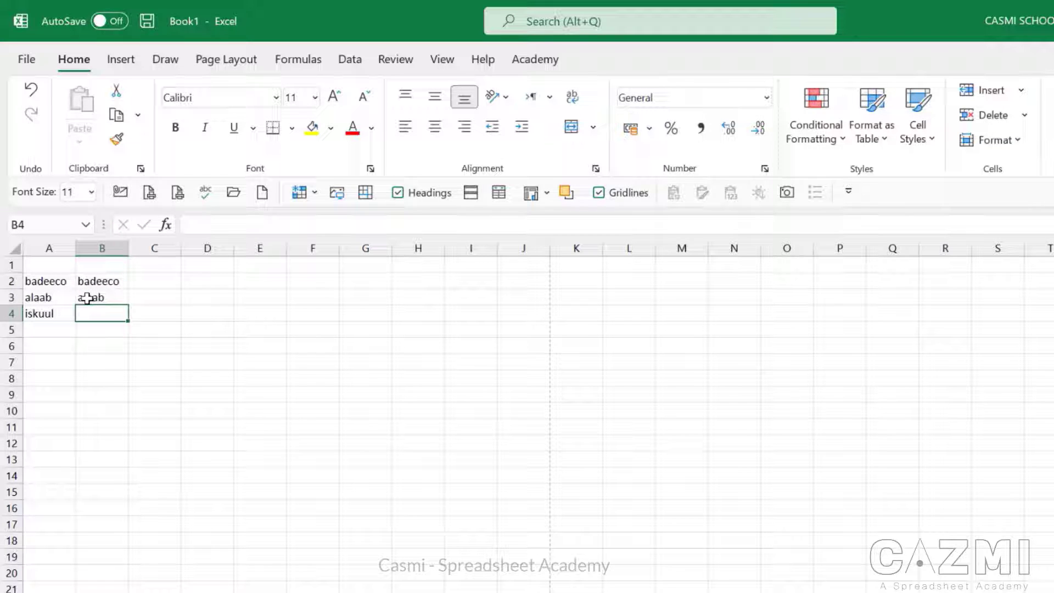
pyautogui.write('is')
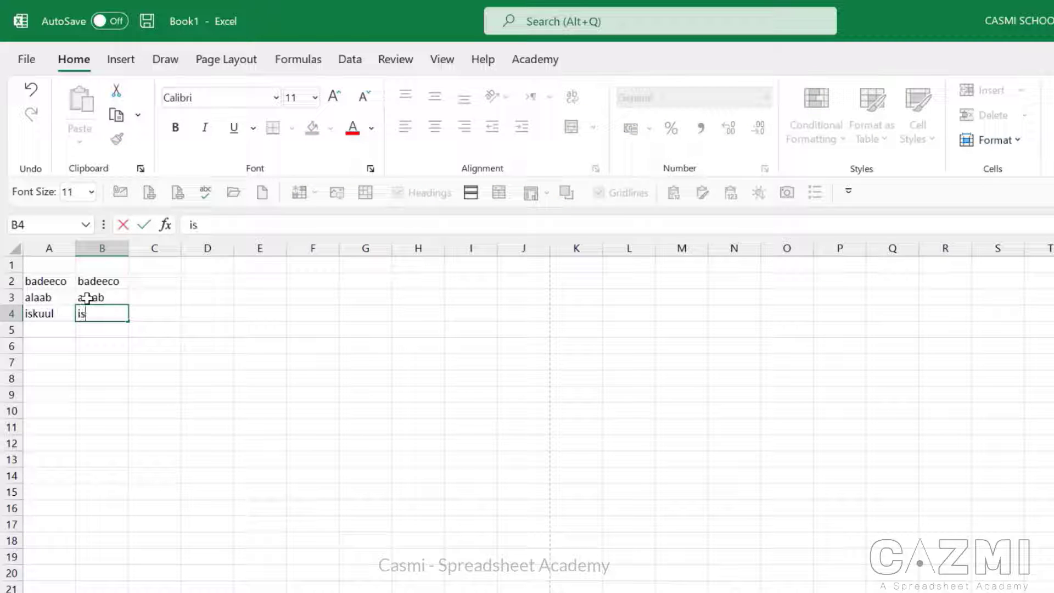
pyautogui.write('kuul')
pyautogui.press('Return')
pyautogui.click(120, 299)
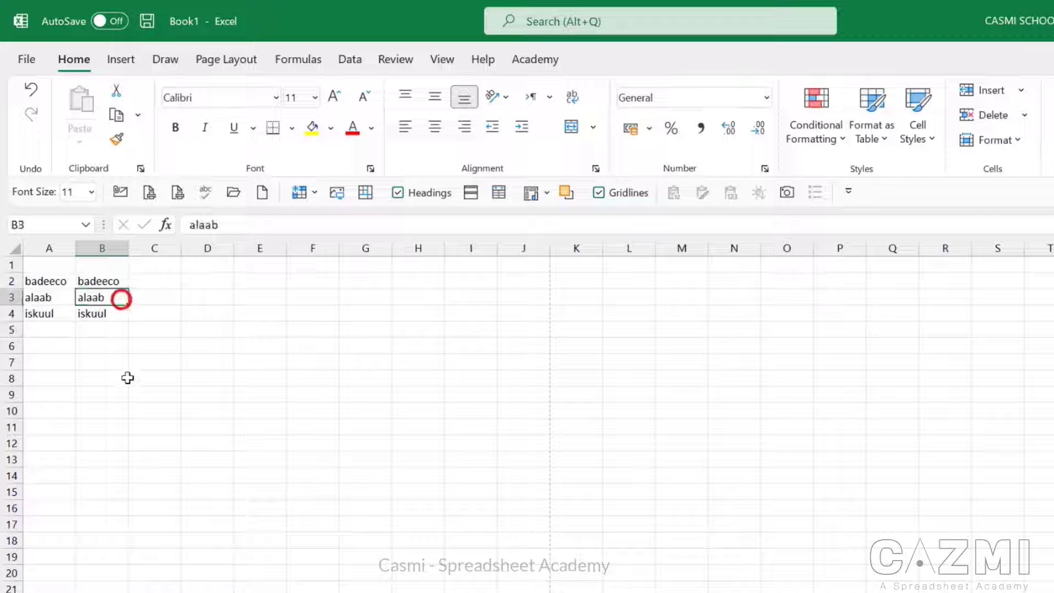
pyautogui.click(127, 378)
pyautogui.click(108, 280)
pyautogui.click(108, 296)
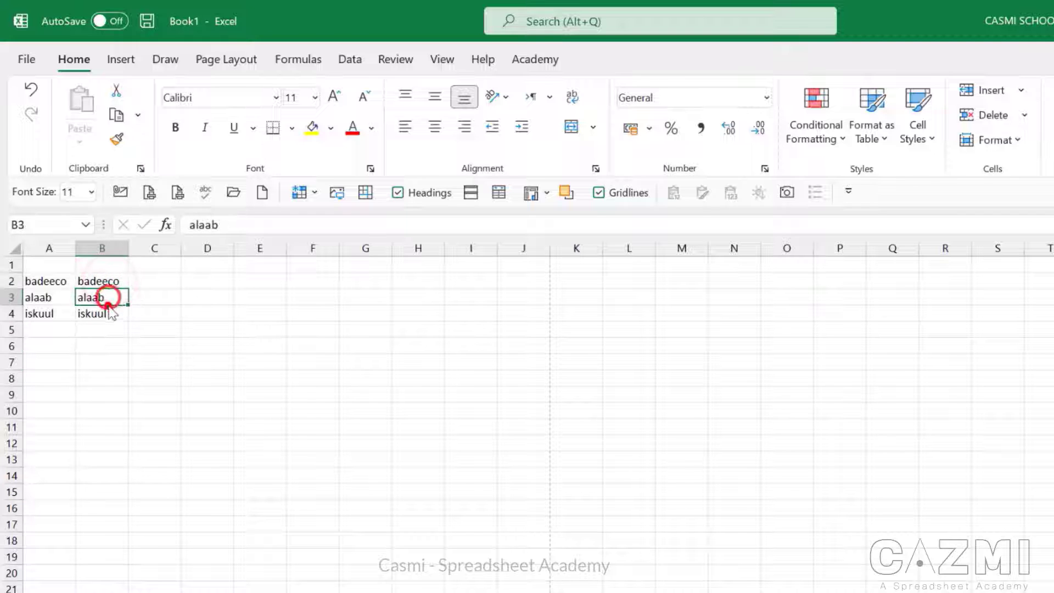
pyautogui.click(106, 346)
# - Enter 400 in C2, 300 in C3 and a dash (-) in C4 beside the listed words
pyautogui.click(146, 277)
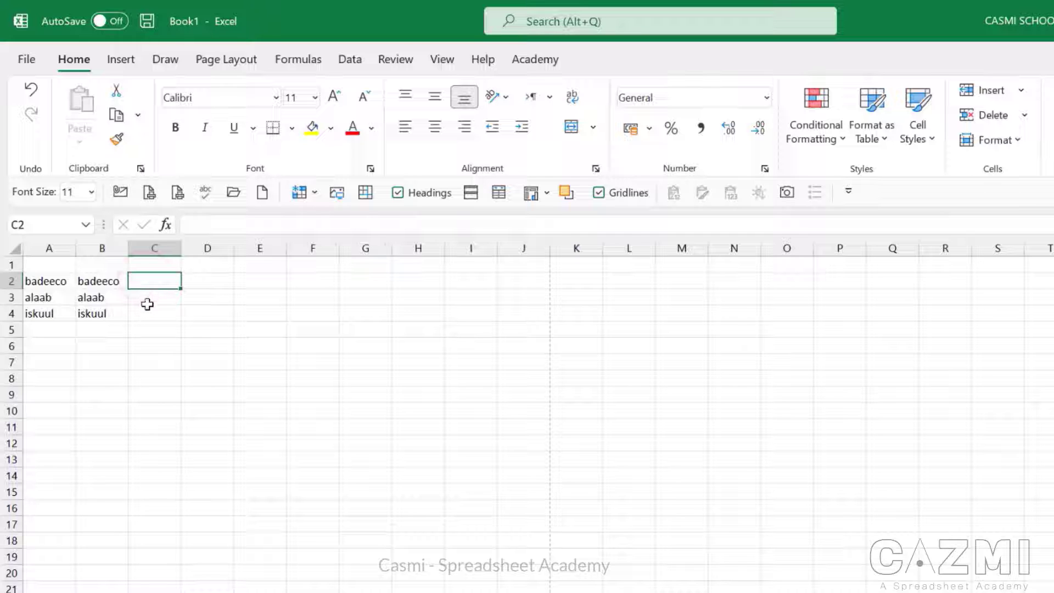
pyautogui.write('400')
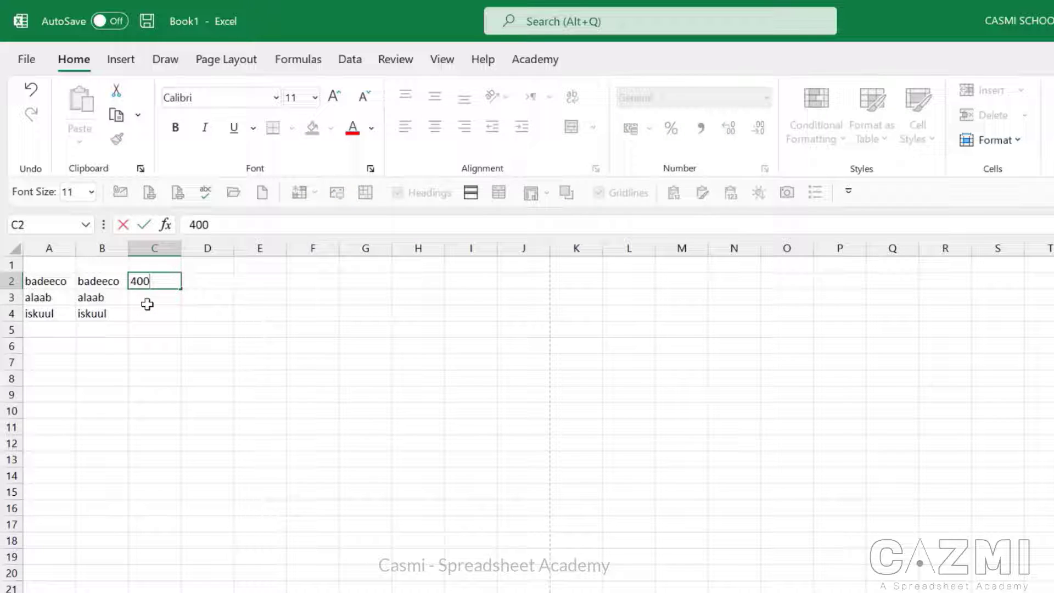
pyautogui.press('Return')
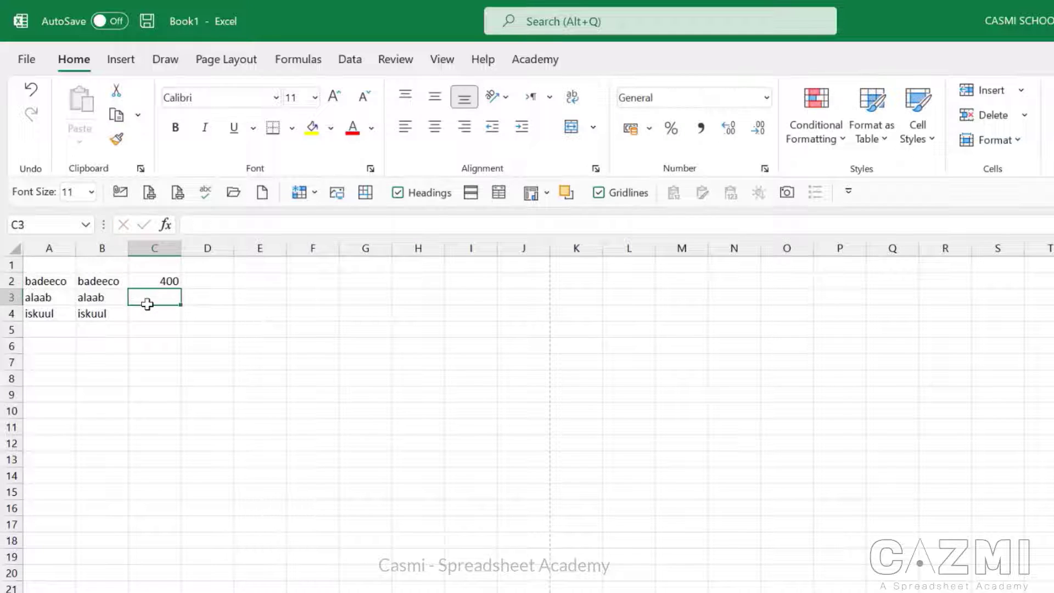
pyautogui.write('300')
pyautogui.press('Return')
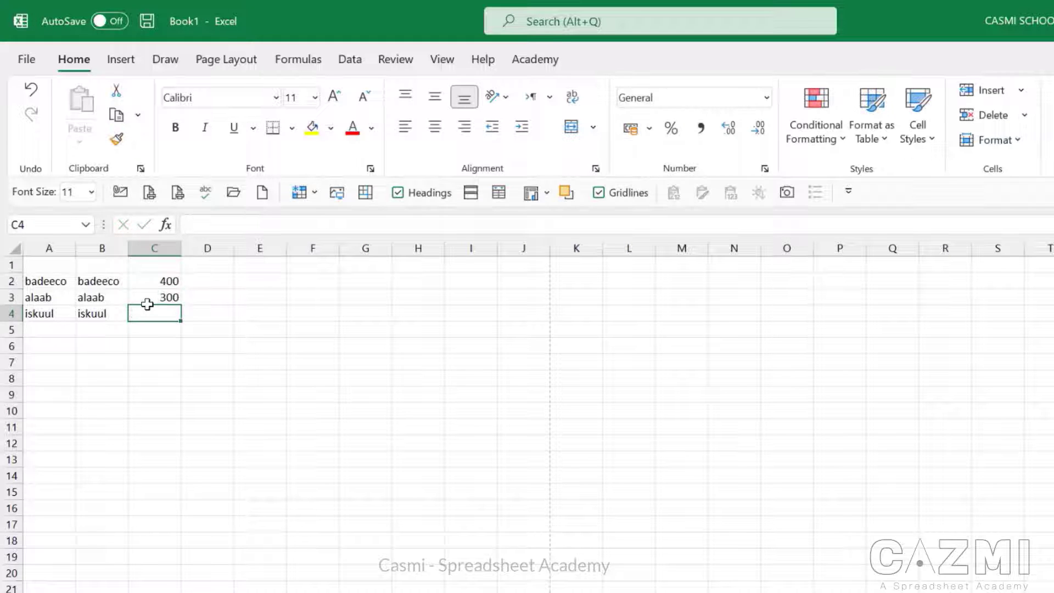
pyautogui.write('190')
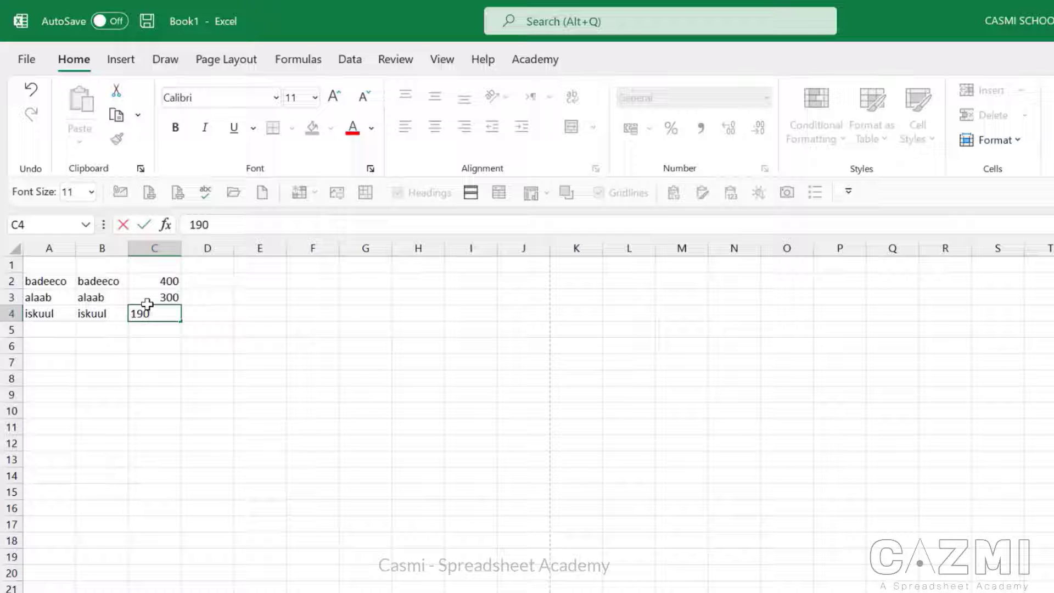
pyautogui.press('BackSpace')
pyautogui.press('BackSpace')
pyautogui.write('-')
pyautogui.press('Return')
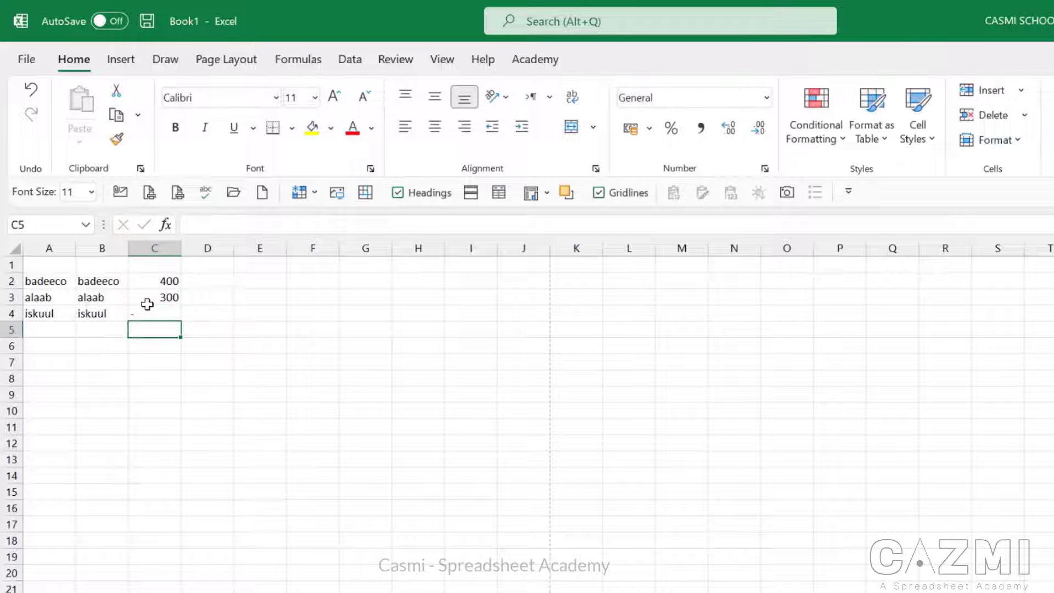
pyautogui.click(99, 282)
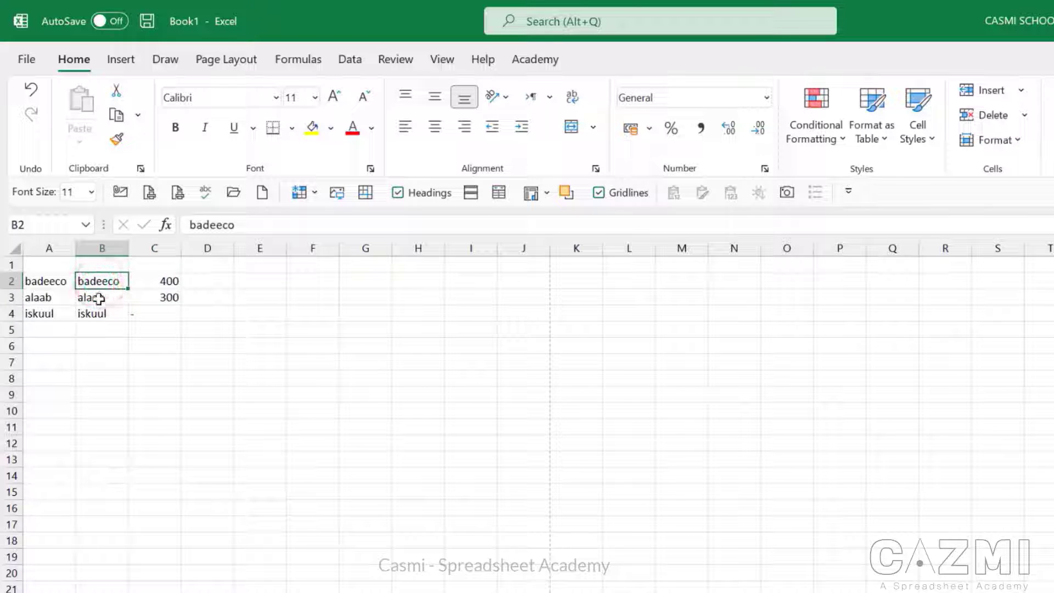
pyautogui.click(97, 298)
pyautogui.click(110, 313)
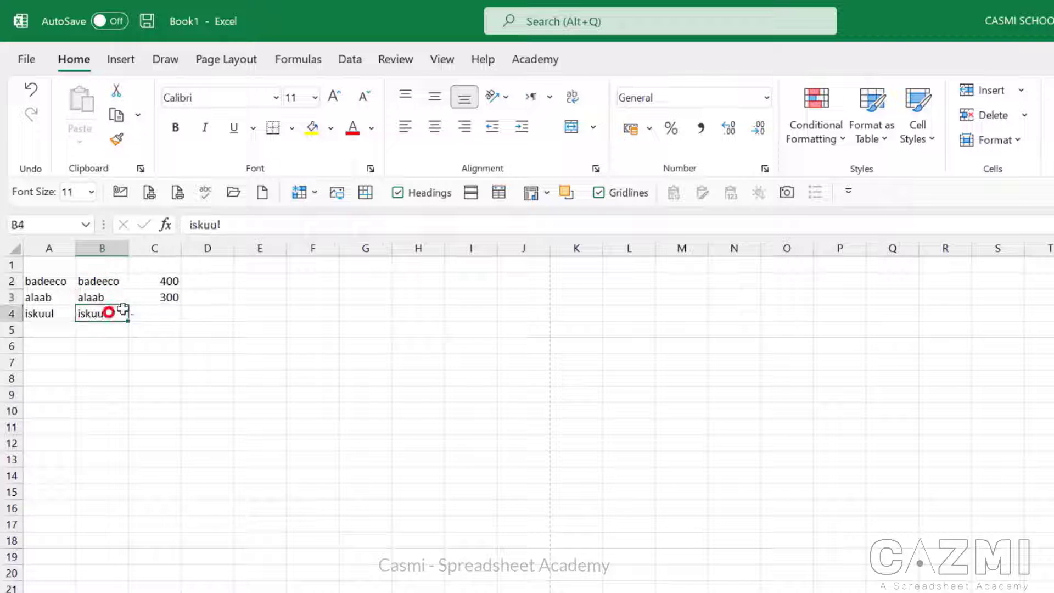
pyautogui.click(169, 280)
pyautogui.click(173, 310)
pyautogui.click(221, 312)
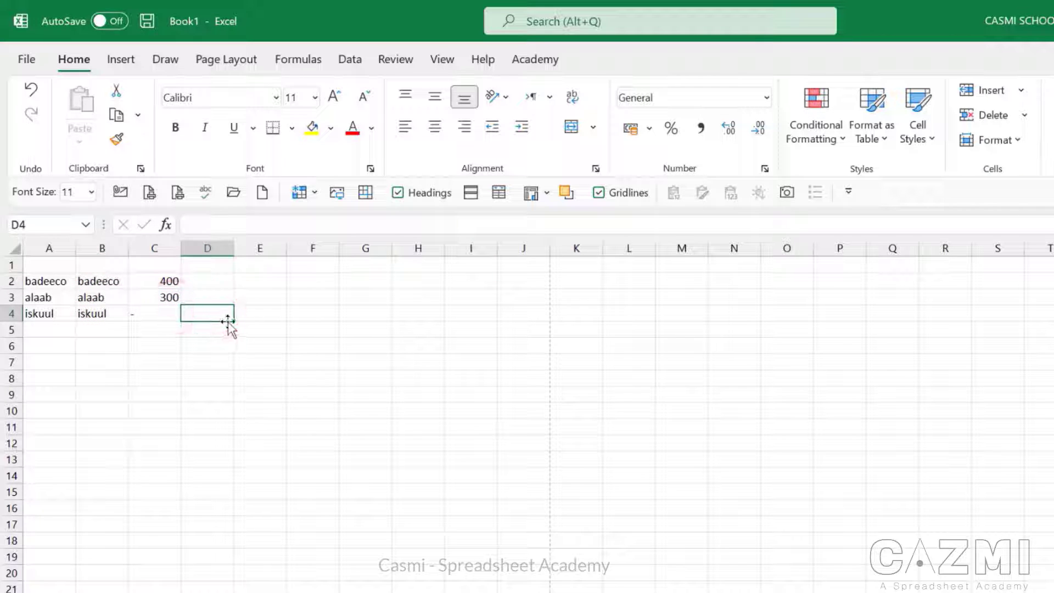
# - Enter the table headings Student ID in C9 and Class in D9
pyautogui.click(150, 390)
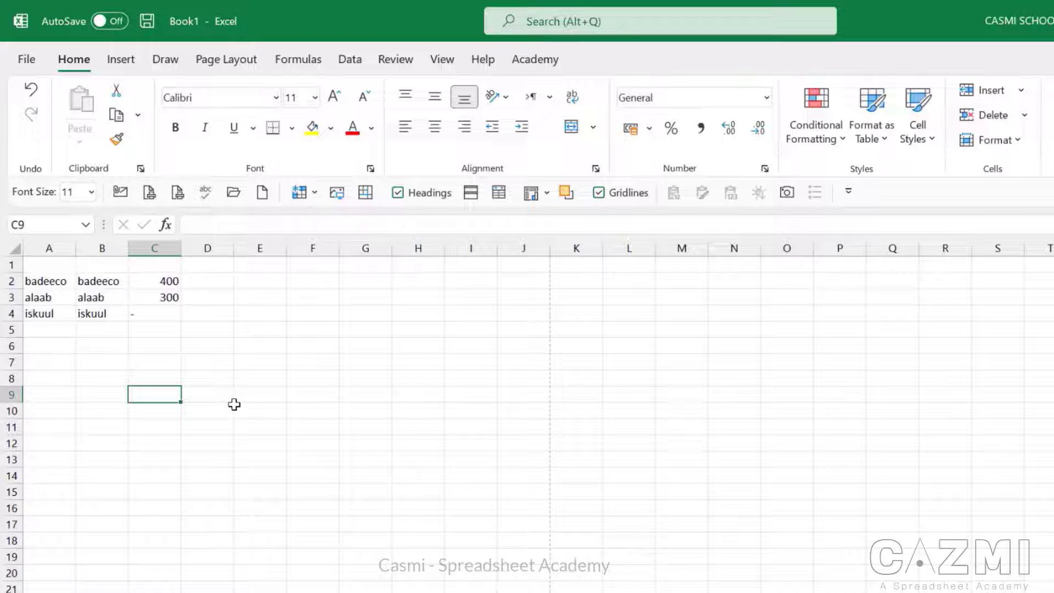
pyautogui.write('Student')
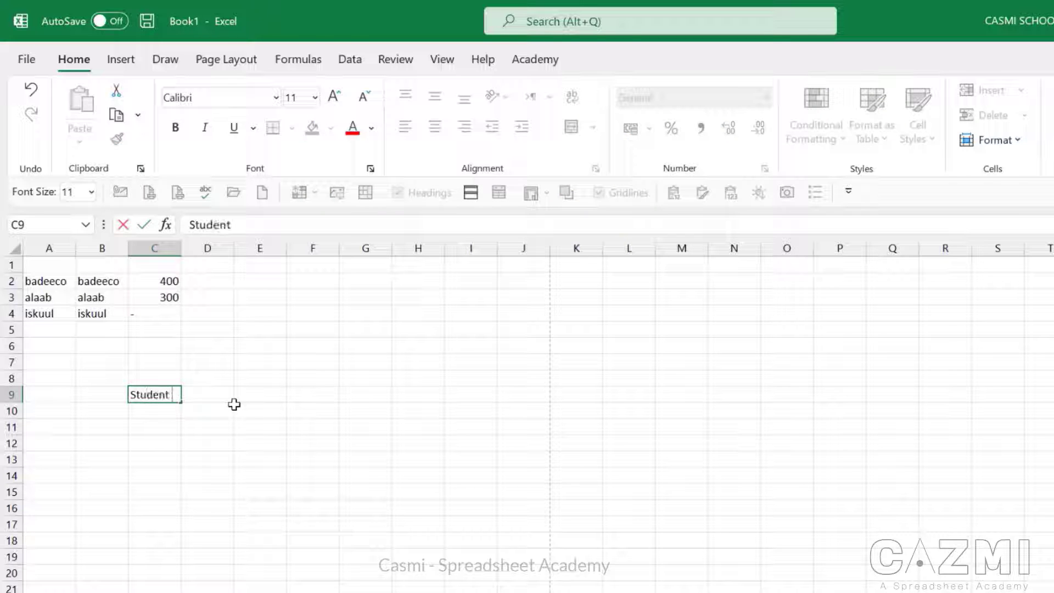
pyautogui.write(' ID')
pyautogui.press('Tab')
pyautogui.write('C')
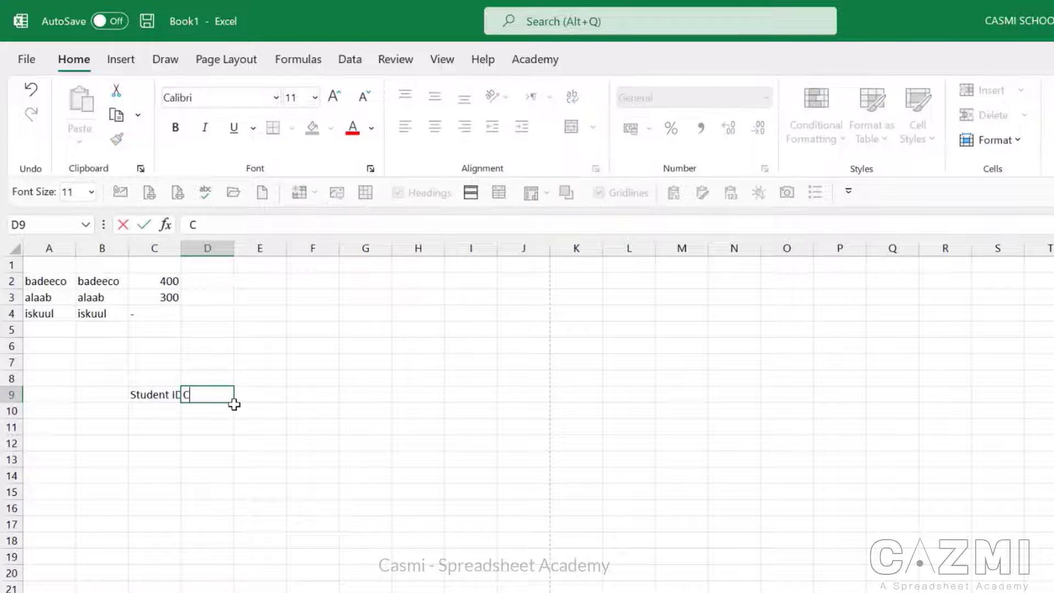
pyautogui.write('LASS')
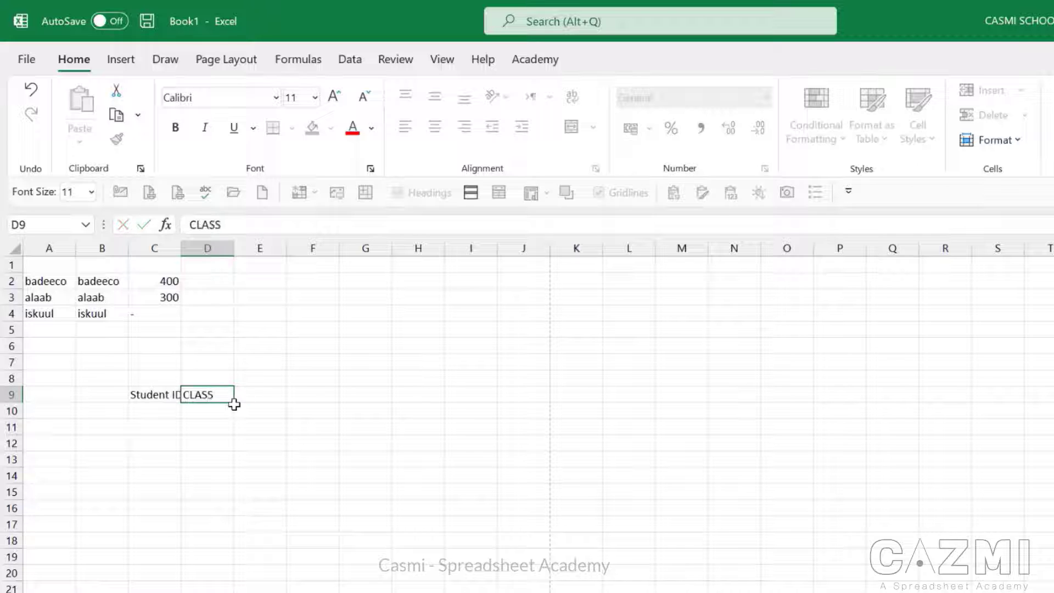
pyautogui.press('Tab')
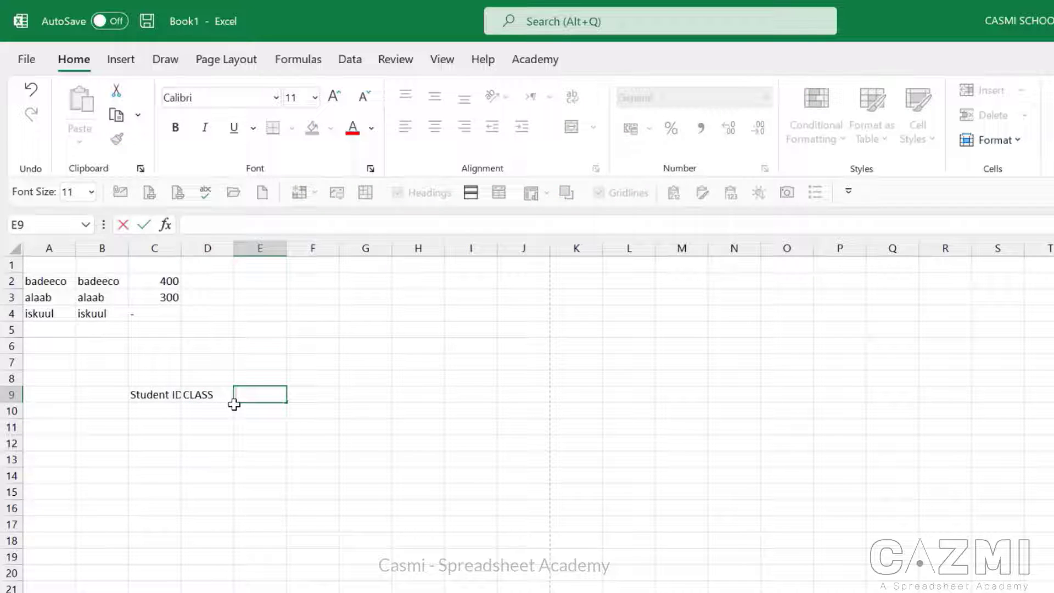
pyautogui.press('Left')
pyautogui.write('Class')
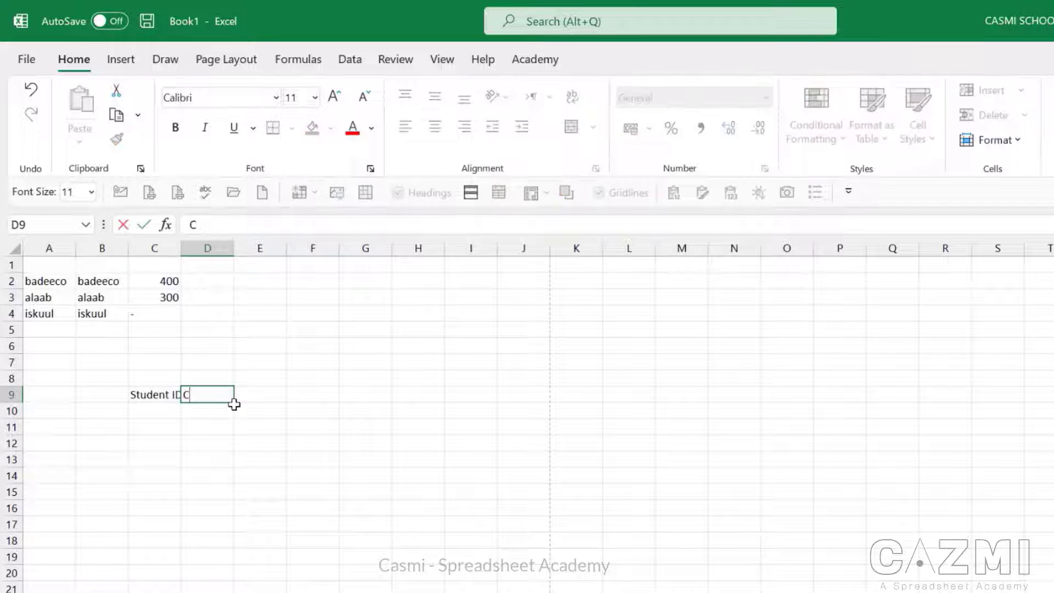
pyautogui.press('Tab')
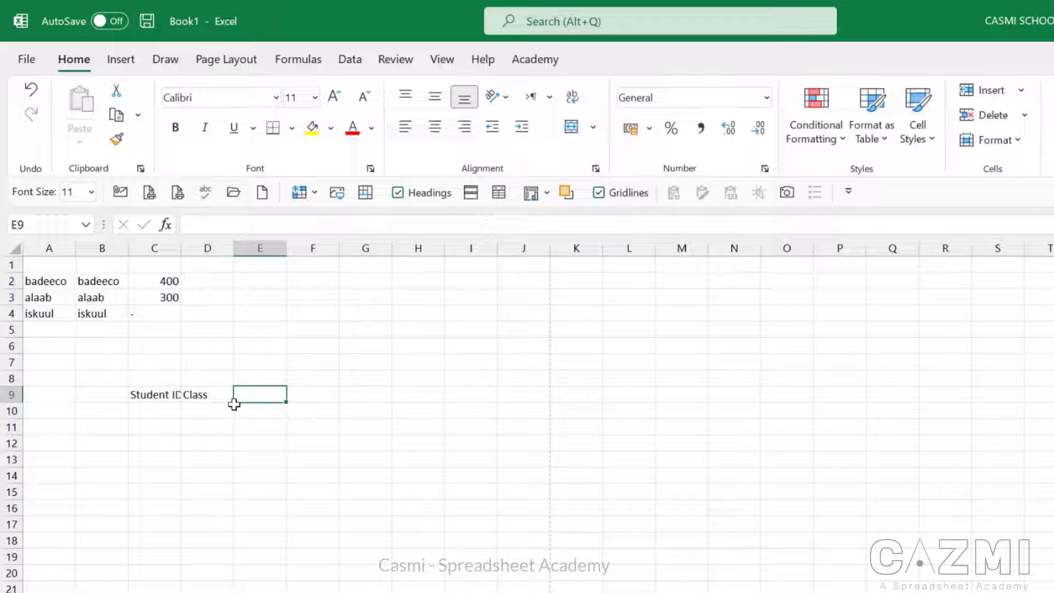
# - Add the headings total in E9 and average in F9
pyautogui.write('total')
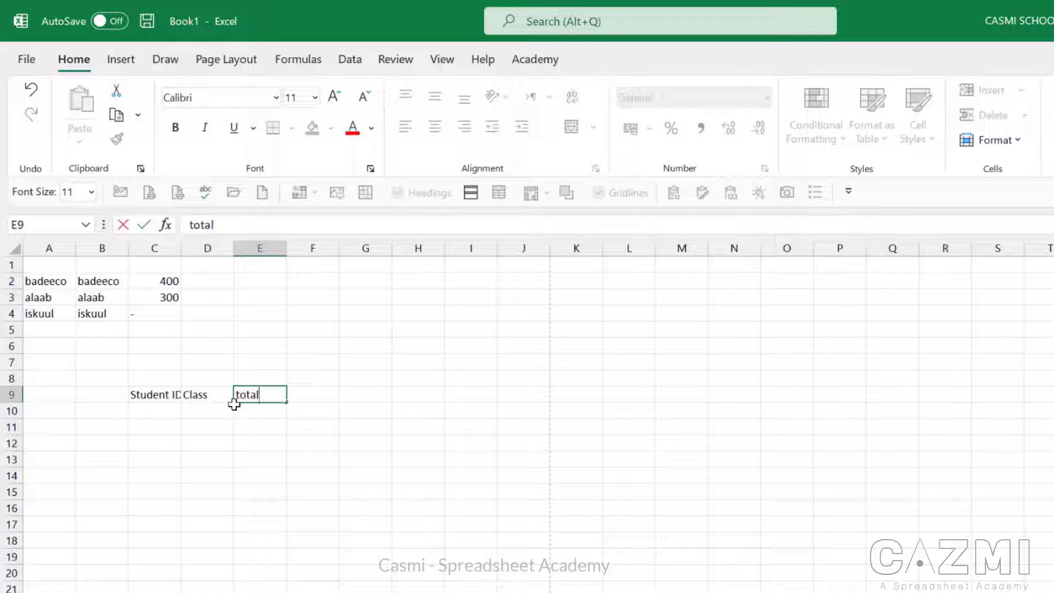
pyautogui.press('Tab')
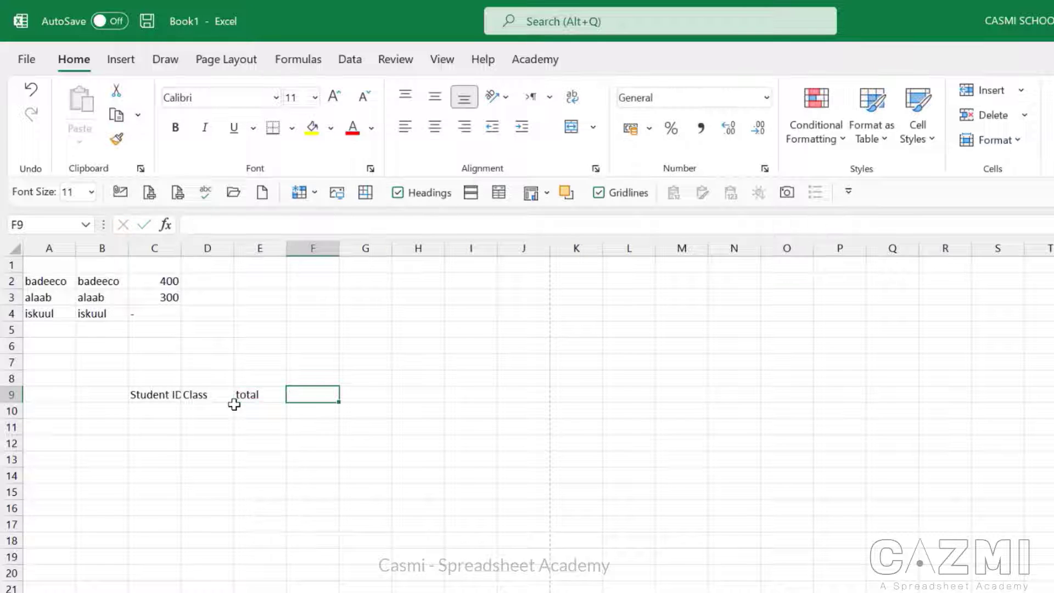
pyautogui.write('av')
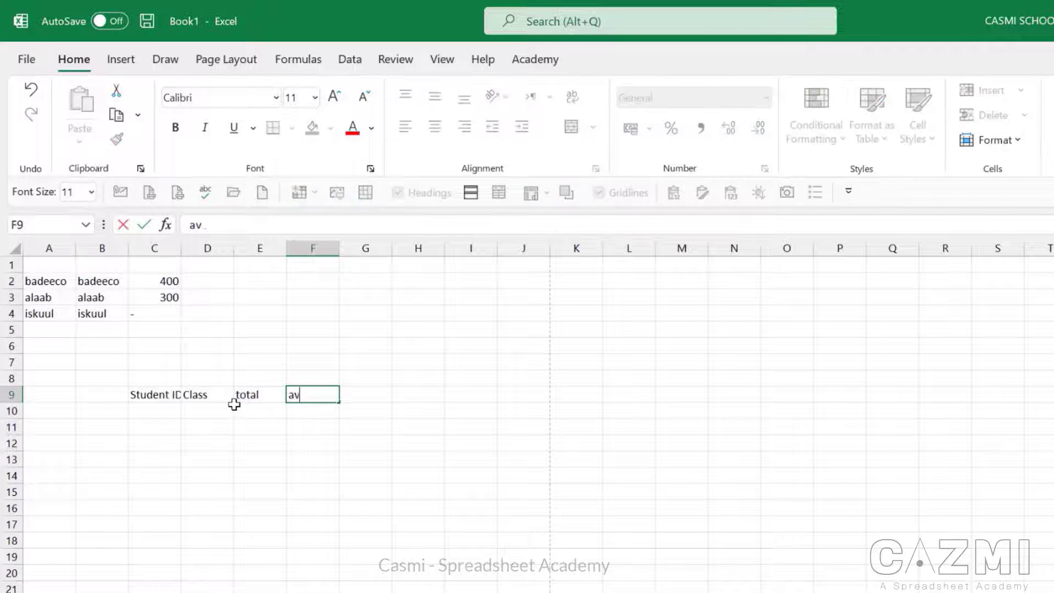
pyautogui.write('erga')
pyautogui.press('BackSpace')
pyautogui.write('age')
pyautogui.press('Return')
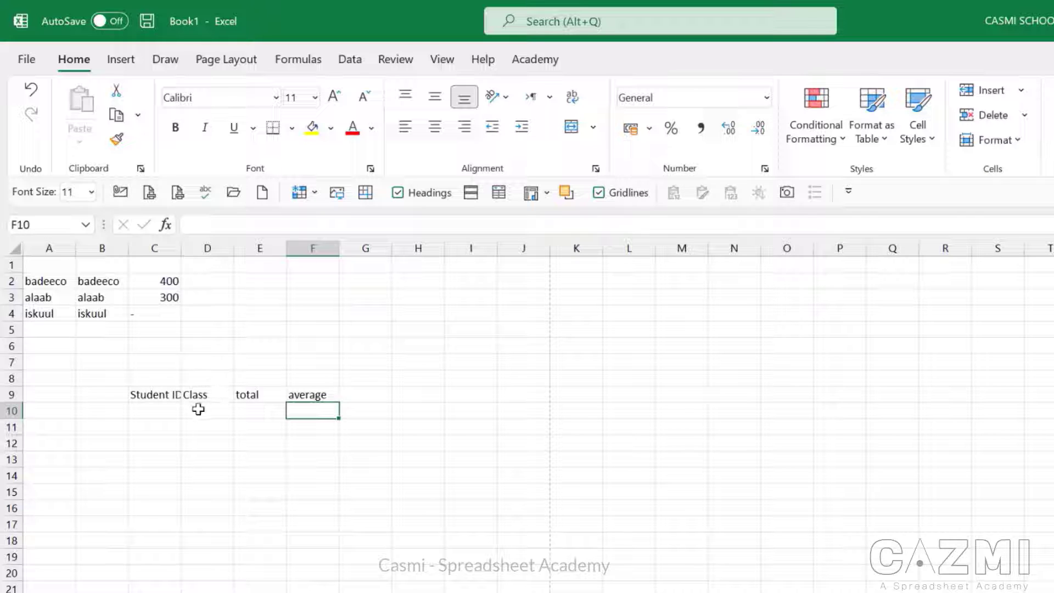
# - Review the headings in C9 to F9 one by one, checking whether each fits its column
pyautogui.click(215, 409)
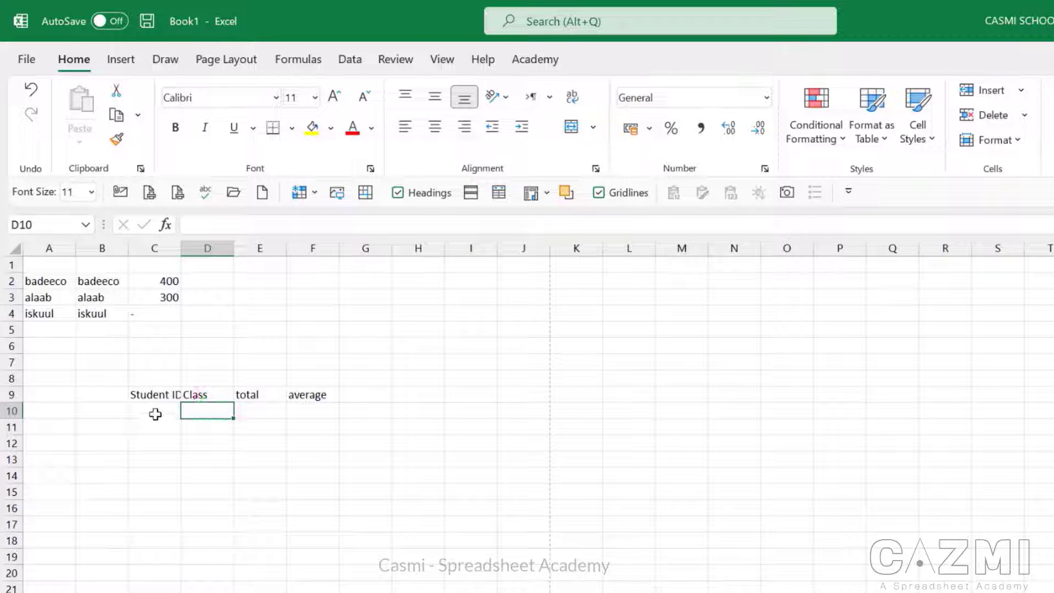
pyautogui.click(149, 394)
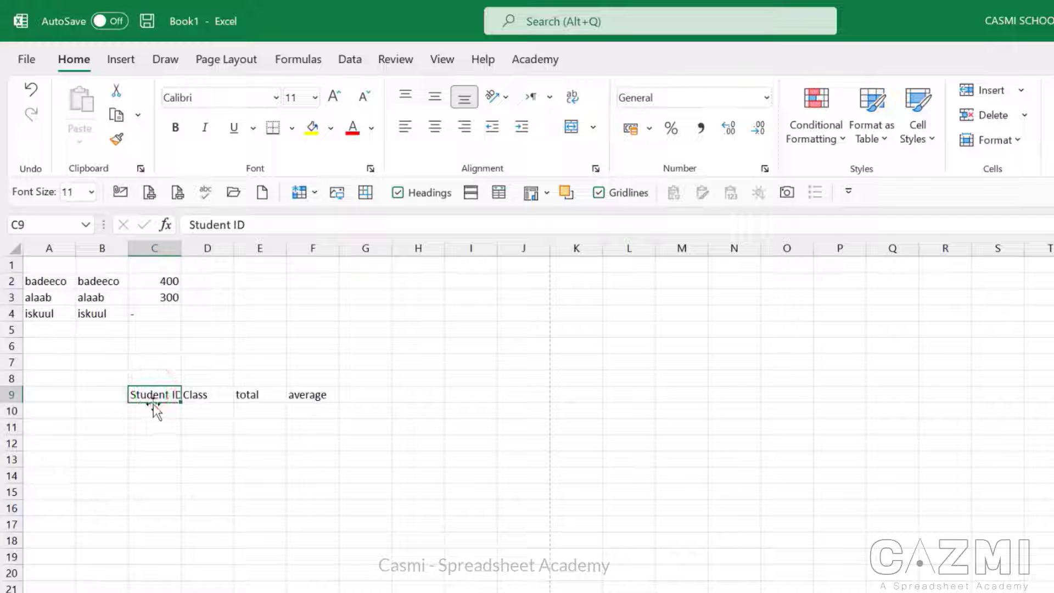
pyautogui.click(193, 394)
pyautogui.click(250, 394)
pyautogui.click(320, 394)
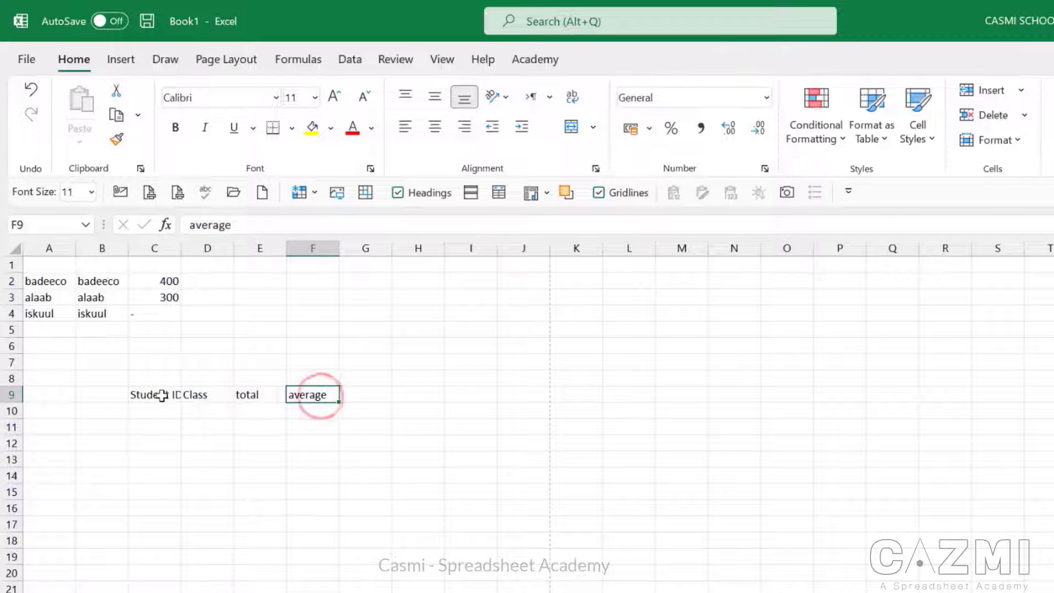
pyautogui.click(159, 394)
pyautogui.click(211, 394)
pyautogui.click(250, 394)
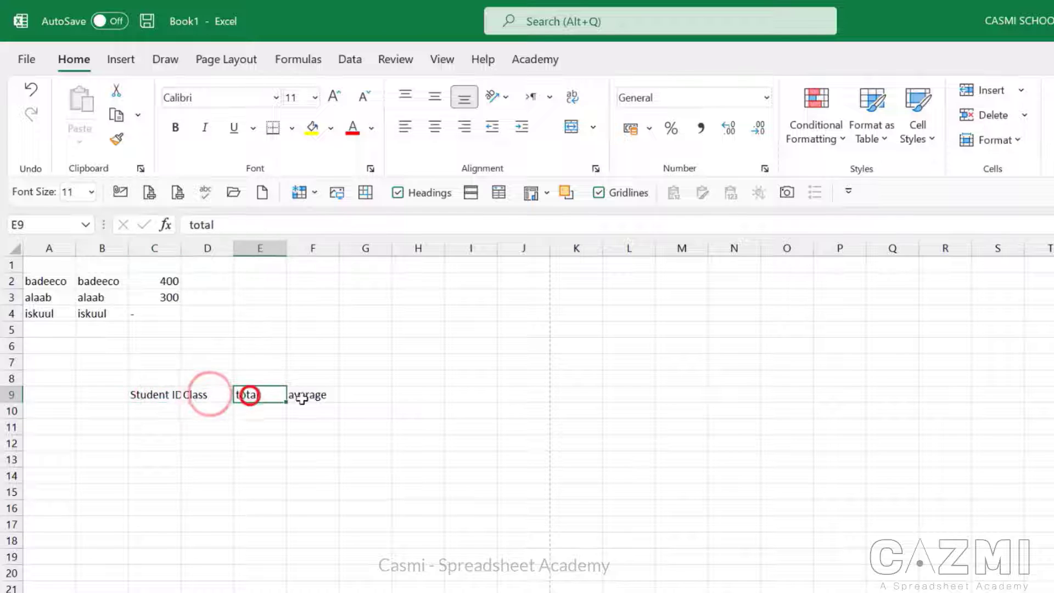
pyautogui.click(303, 396)
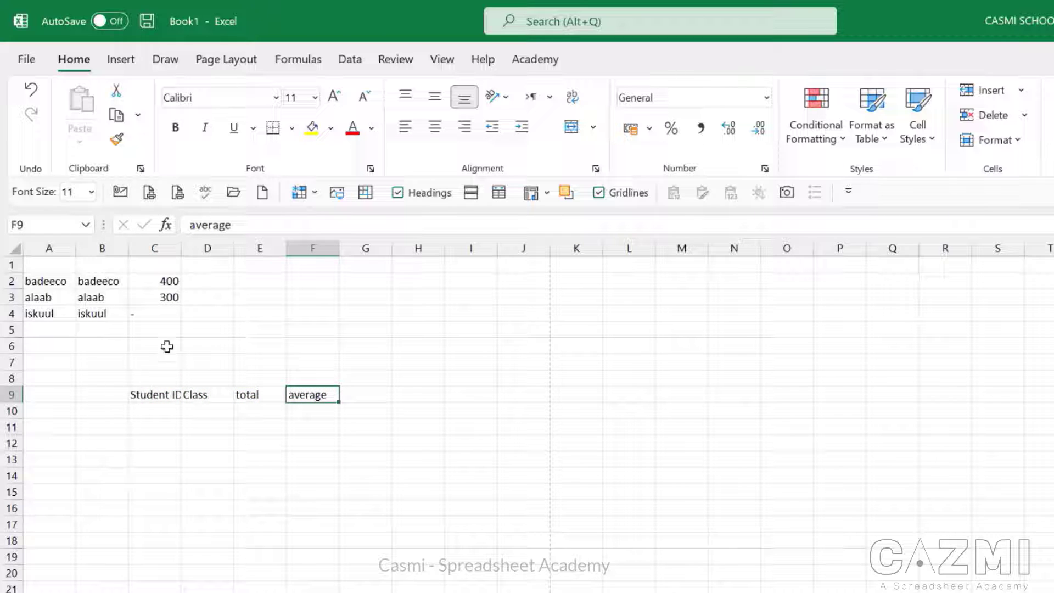
# - Try widening column C manually and undo the width change
pyautogui.click(173, 249)
pyautogui.moveTo(181, 245); pyautogui.dragTo(203, 246)
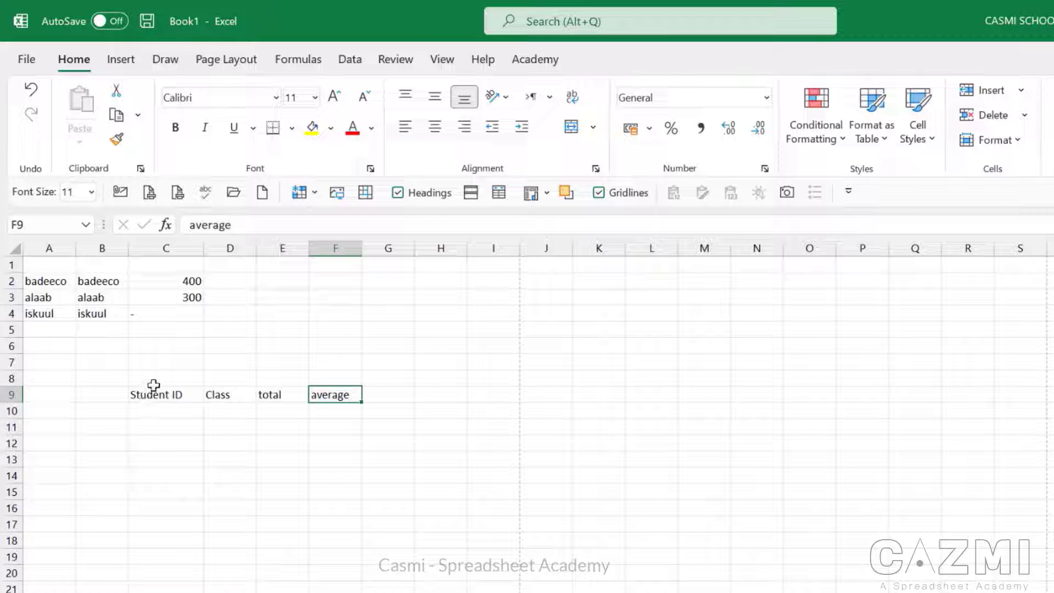
pyautogui.click(170, 397)
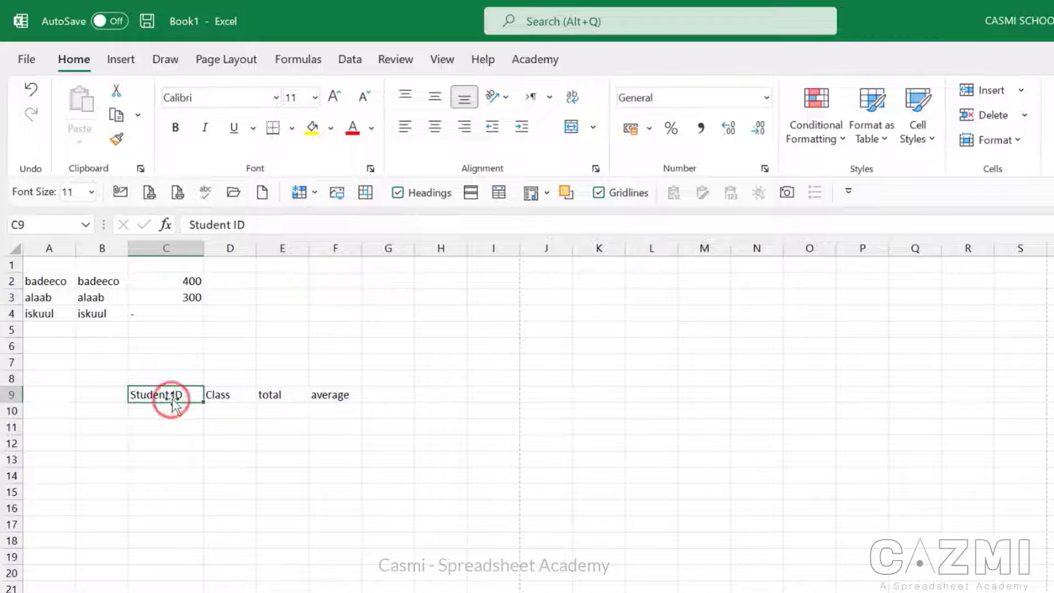
pyautogui.hotkey('ctrl', 'z')
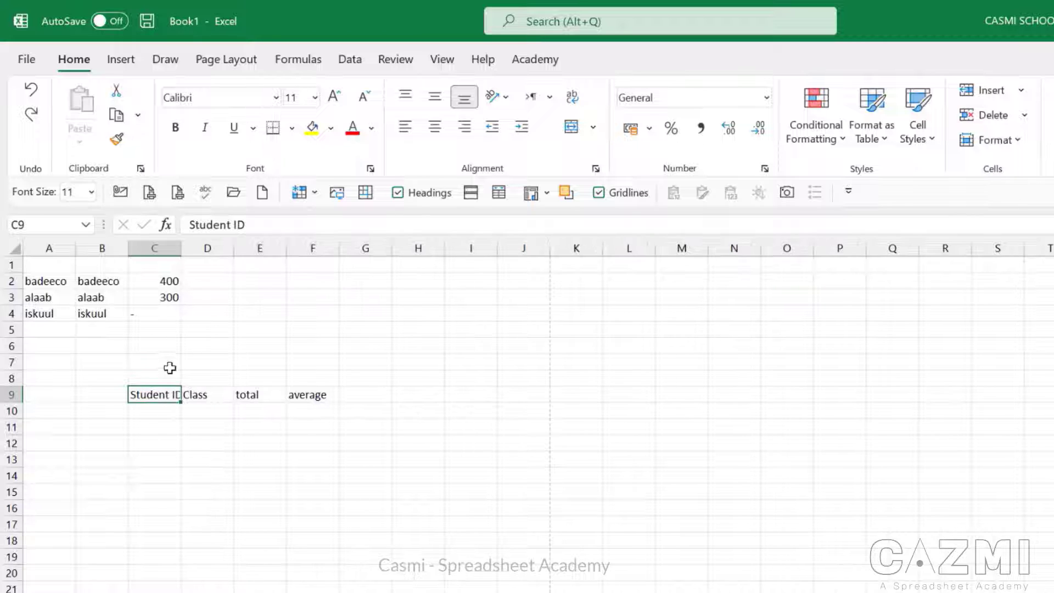
# - AutoFit column C to the width of its contents
pyautogui.click(198, 264)
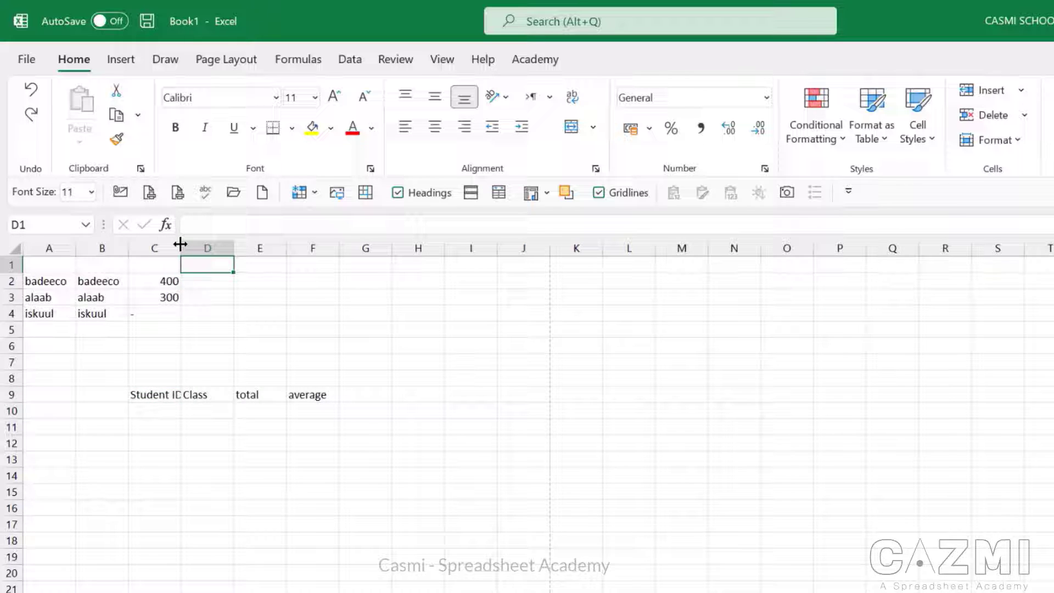
pyautogui.doubleClick(180, 244)
pyautogui.click(168, 410)
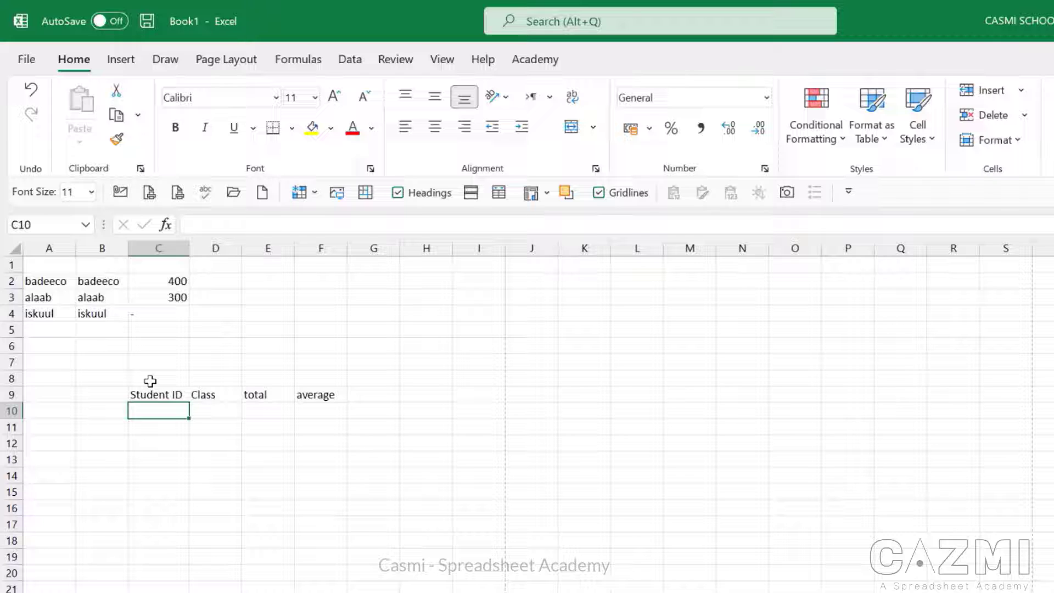
# - Enter the first student's ID code in C10 under the Student ID heading
pyautogui.click(155, 410)
pyautogui.write('c')
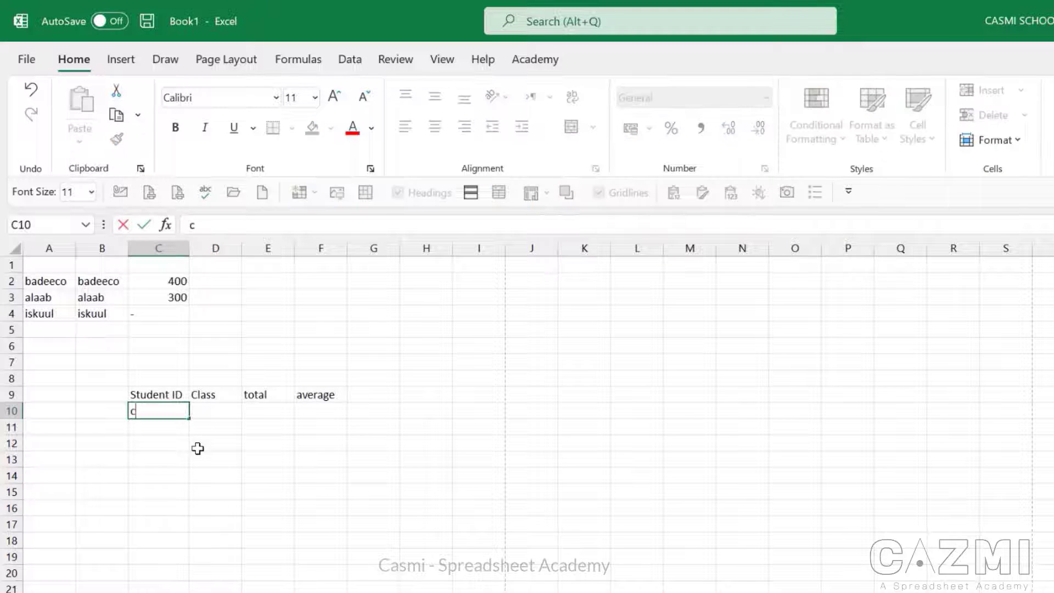
pyautogui.write('sa')
pyautogui.press('BackSpace')
pyautogui.press('BackSpace')
pyautogui.write('CSA-900')
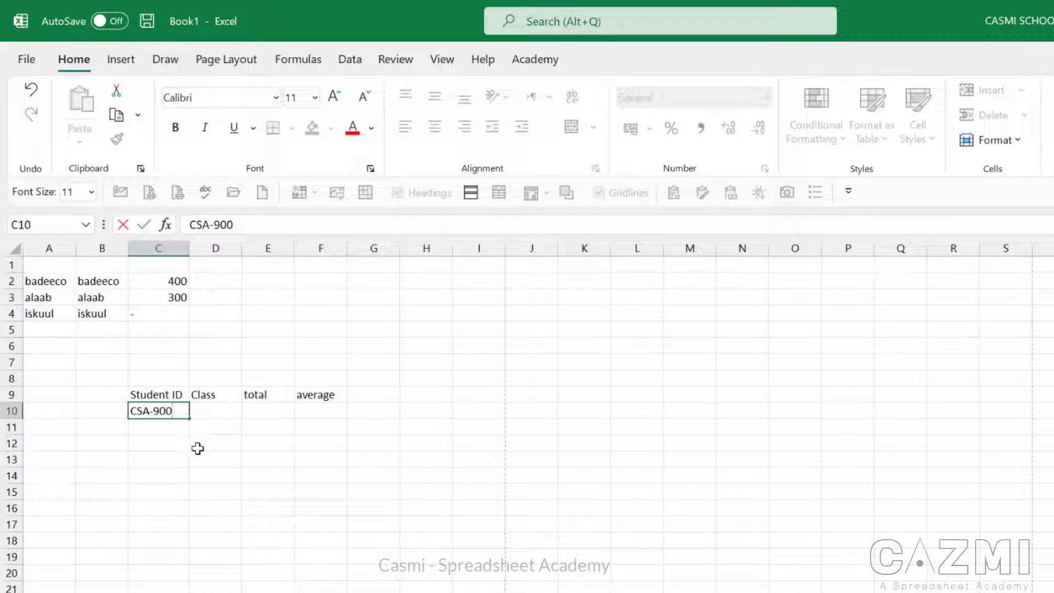
pyautogui.write('-A10')
pyautogui.press('Return')
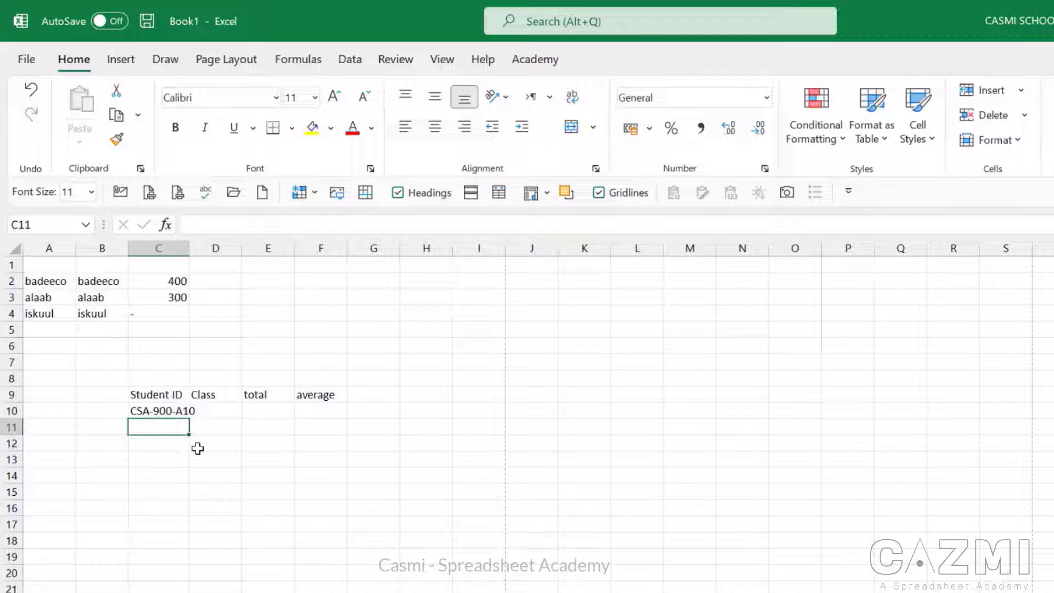
# - Fill the student ID series from C10 down to C26 and AutoFit column C to the codes
pyautogui.click(175, 412)
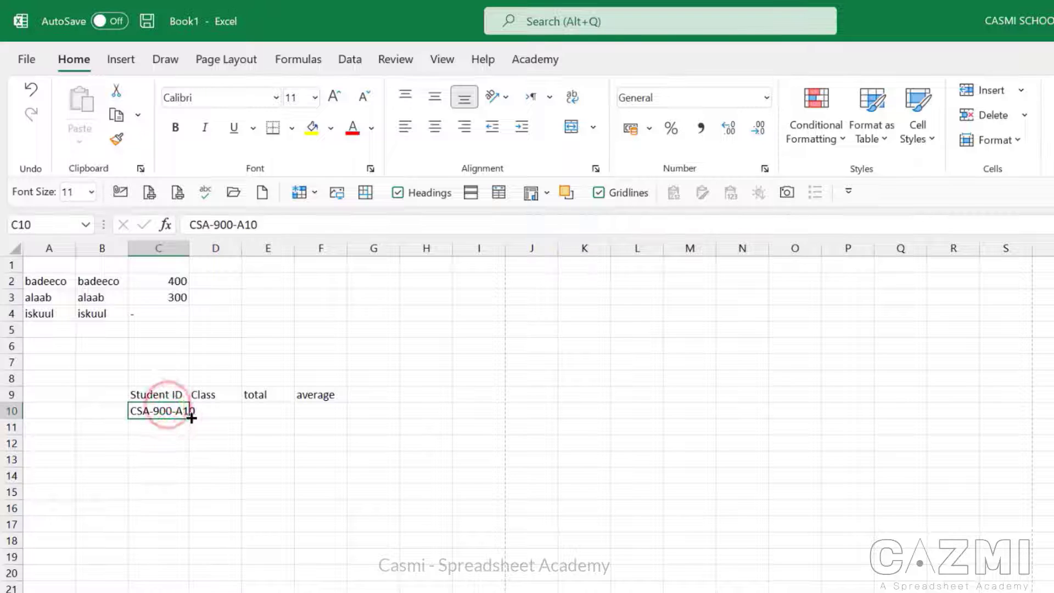
pyautogui.moveTo(191, 418); pyautogui.dragTo(163, 592)
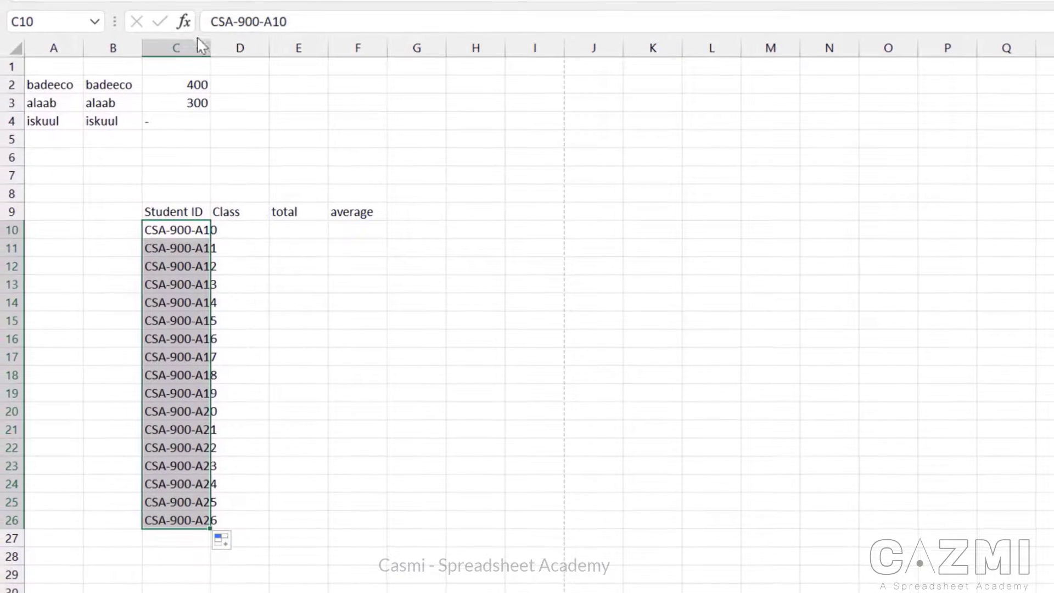
pyautogui.doubleClick(211, 47)
pyautogui.click(301, 285)
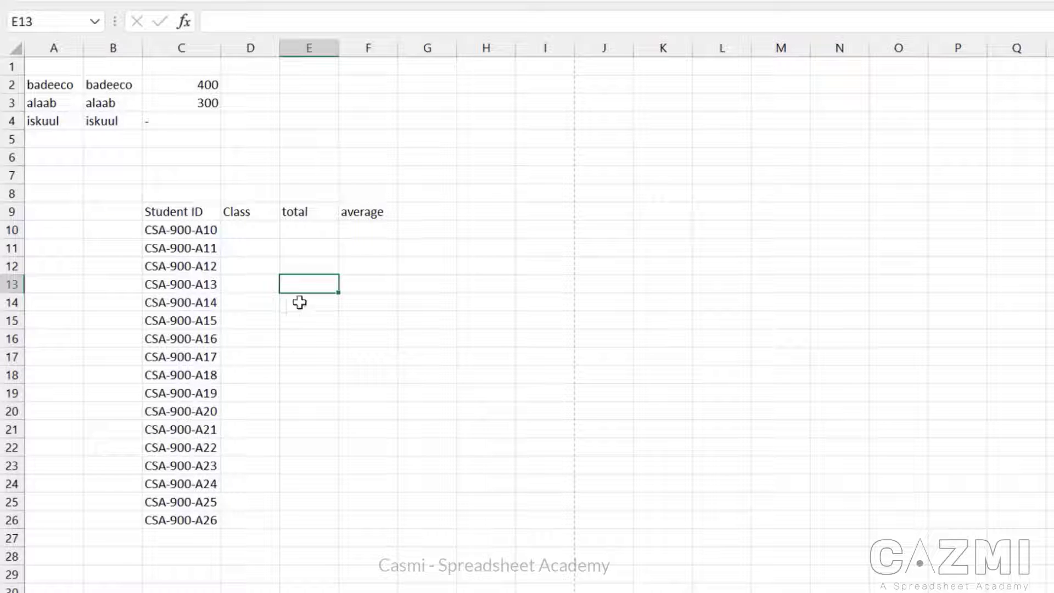
# - Enter English L in D10 and fill it down the Class column to D26
pyautogui.click(251, 218)
pyautogui.click(254, 230)
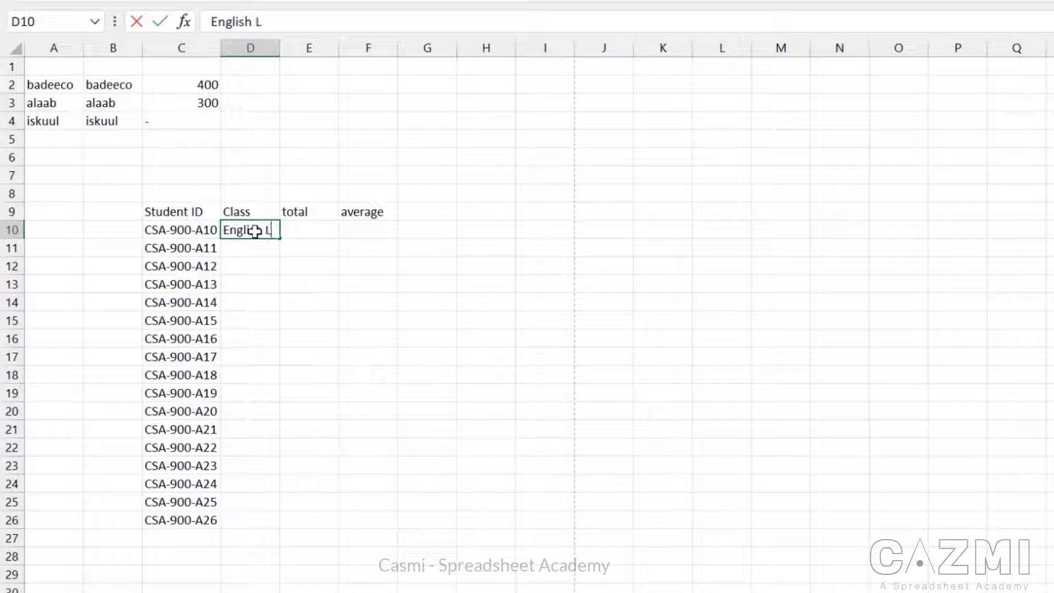
pyautogui.press('Return')
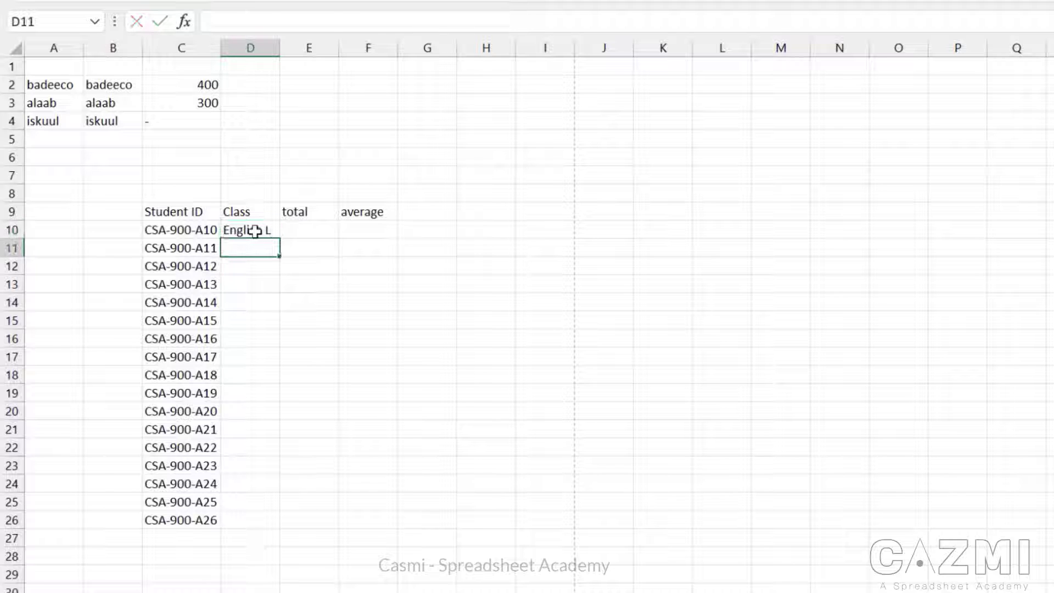
pyautogui.click(254, 230)
pyautogui.moveTo(283, 246); pyautogui.dragTo(280, 521)
# - Enter 90, 80, 20, 100, 45, 44, 21, 34, 55, 89, 99, 78, 90, 40, 50, 89 and 99 in E10 to E26
pyautogui.click(304, 231)
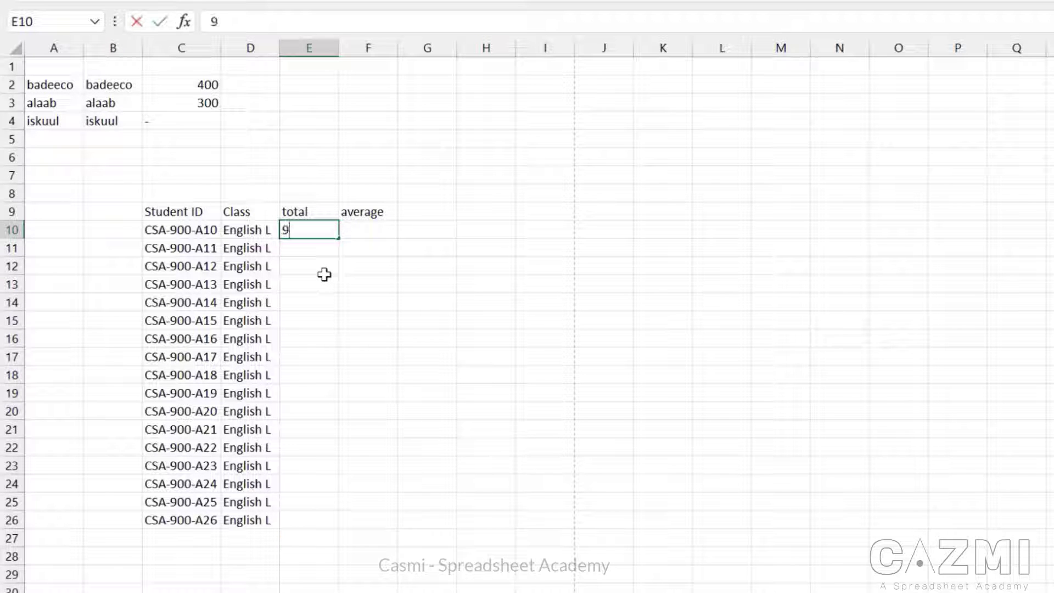
pyautogui.write('90')
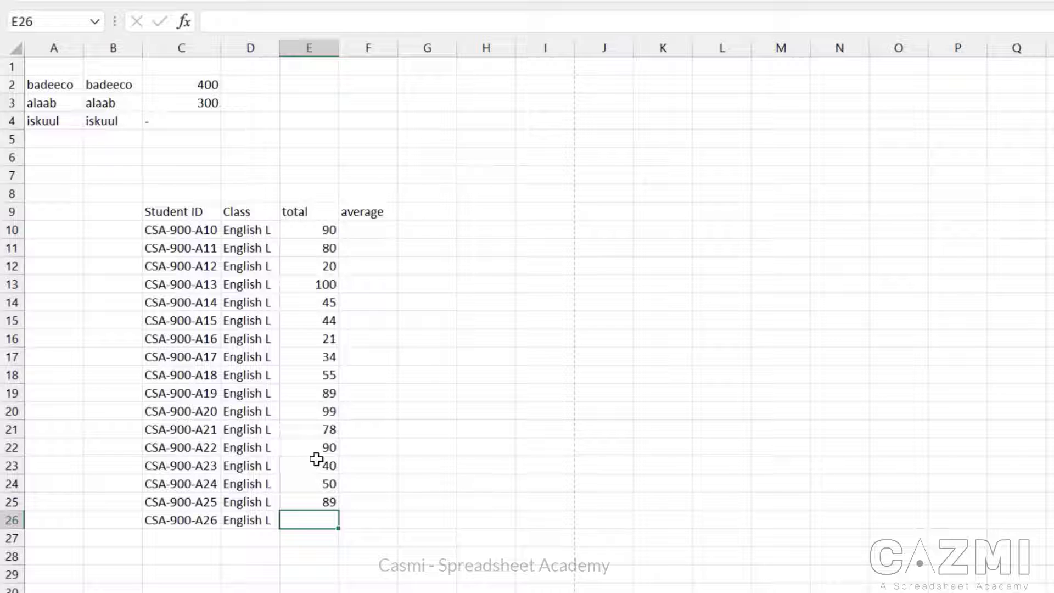
pyautogui.press('Return')
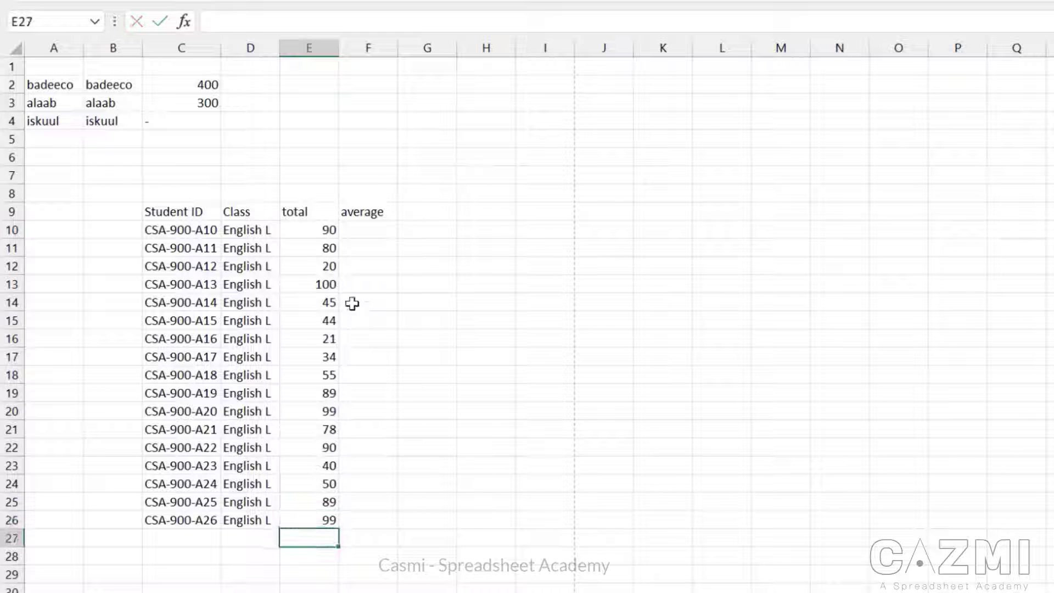
pyautogui.click(243, 248)
pyautogui.click(306, 266)
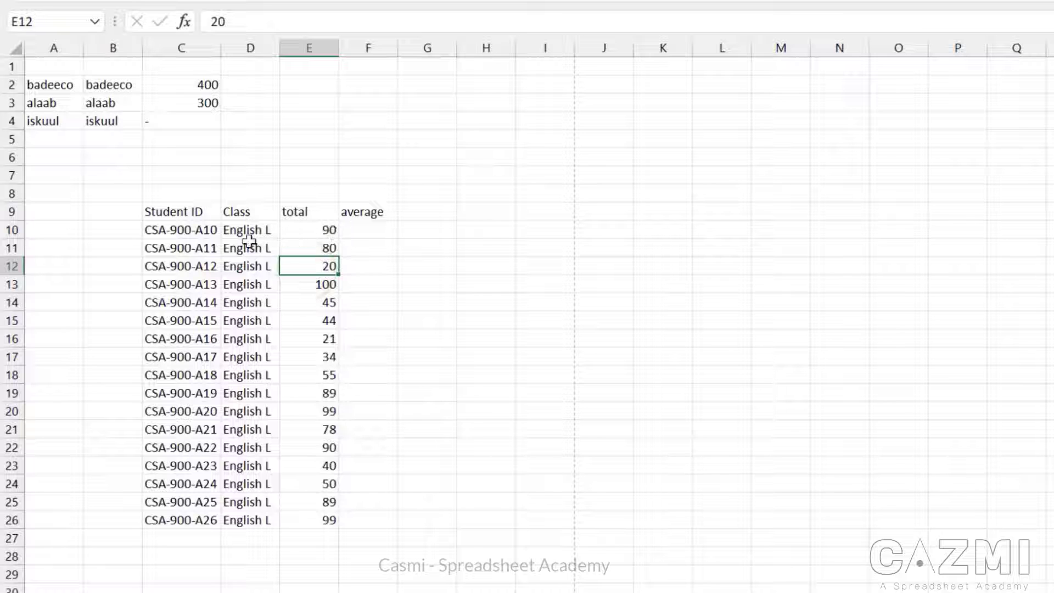
pyautogui.click(188, 233)
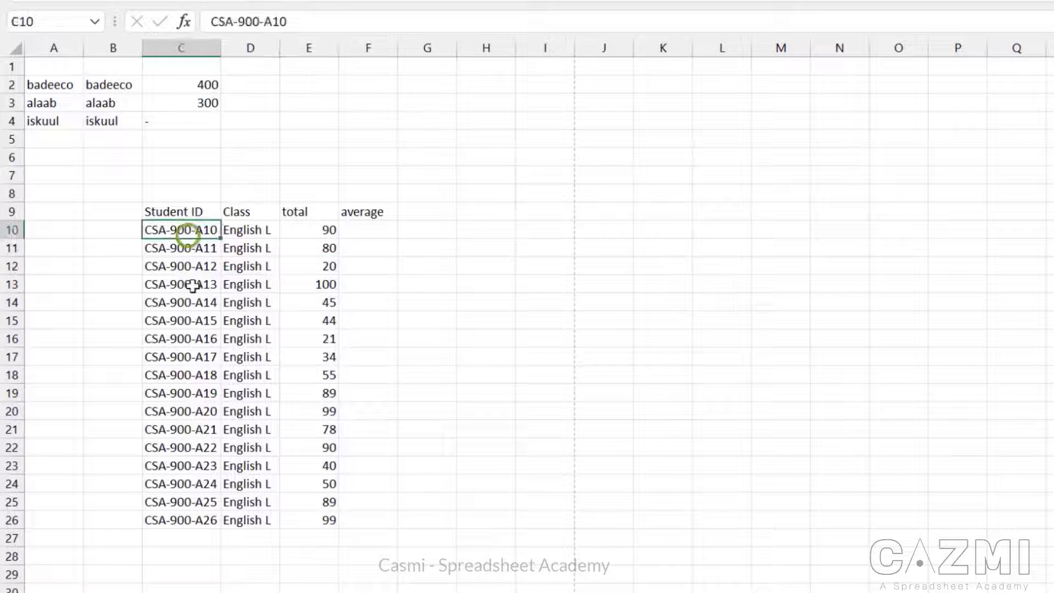
pyautogui.click(242, 230)
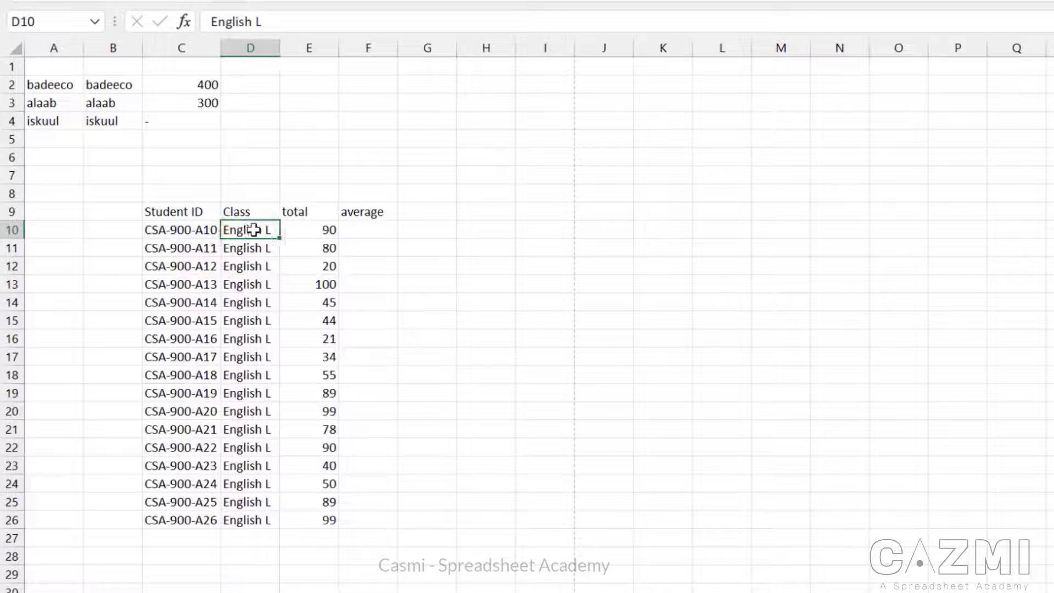
# - Review the headings and records of the student table in C9:F26
pyautogui.click(326, 231)
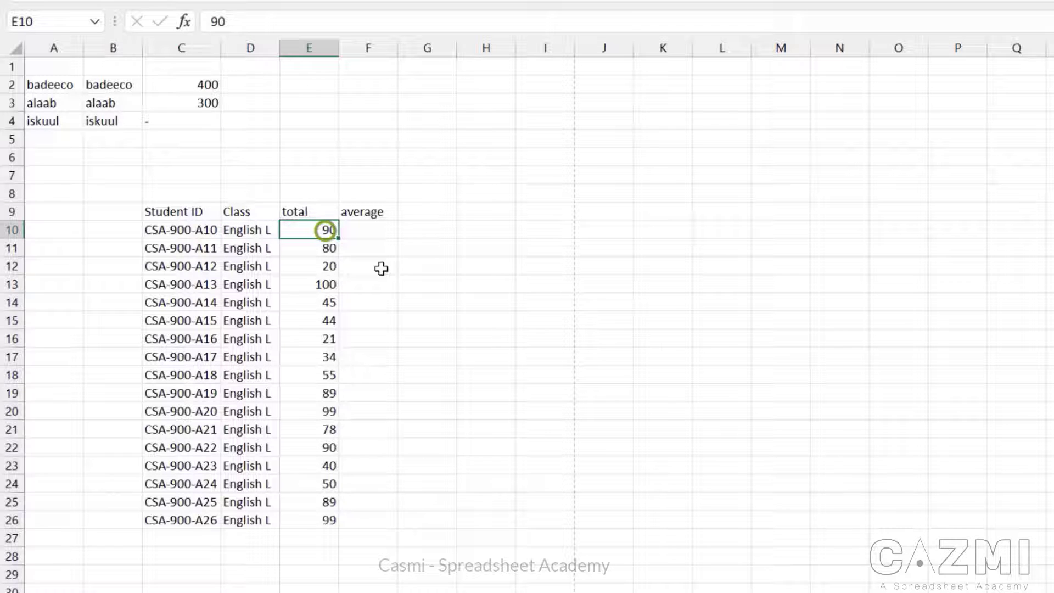
pyautogui.click(246, 323)
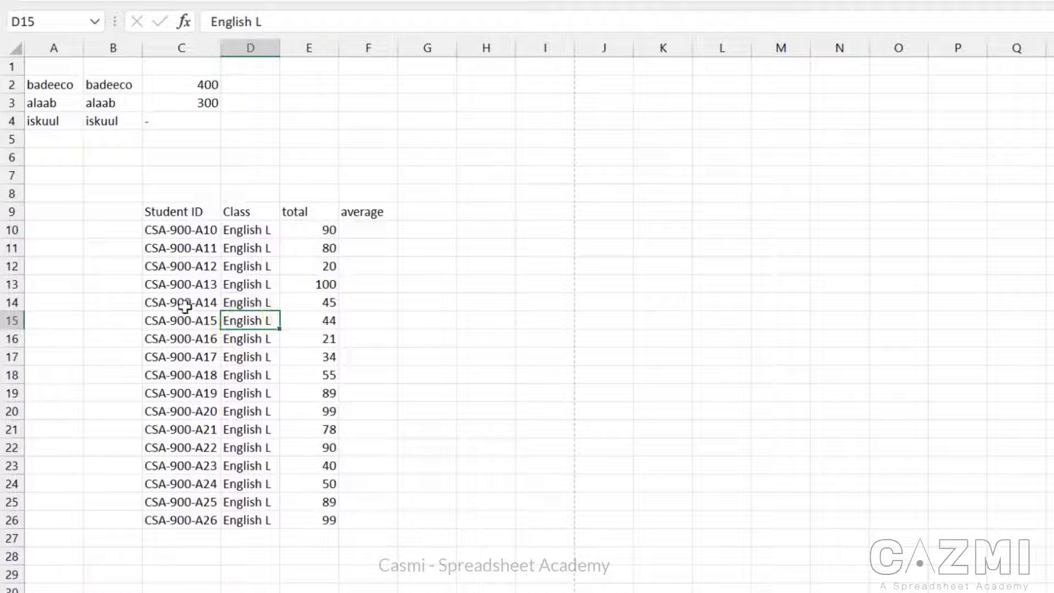
pyautogui.click(284, 341)
pyautogui.click(247, 429)
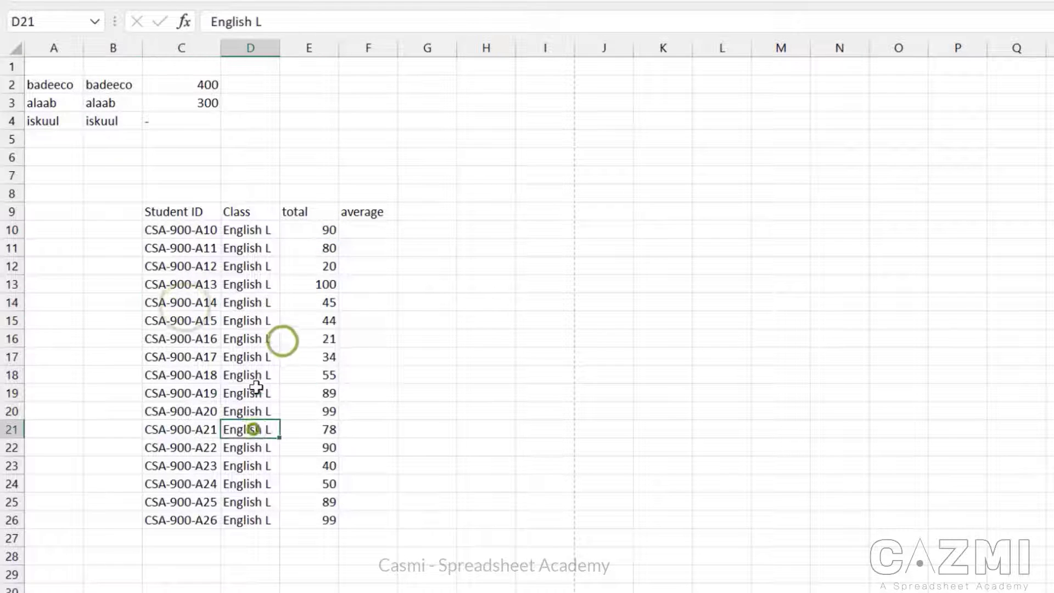
pyautogui.moveTo(170, 242); pyautogui.dragTo(311, 517)
pyautogui.click(166, 228)
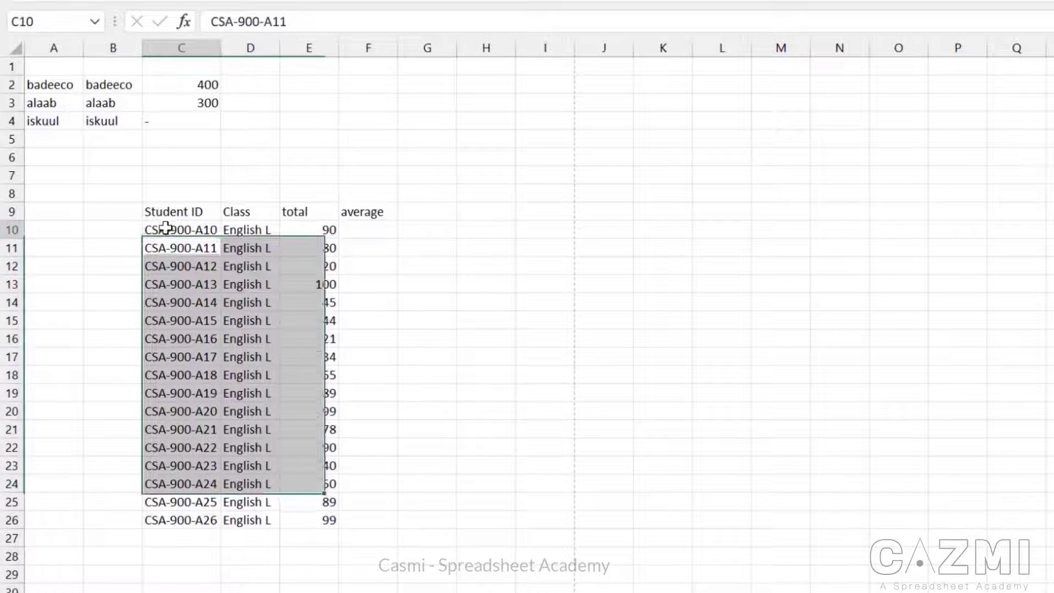
pyautogui.click(159, 208)
pyautogui.click(258, 209)
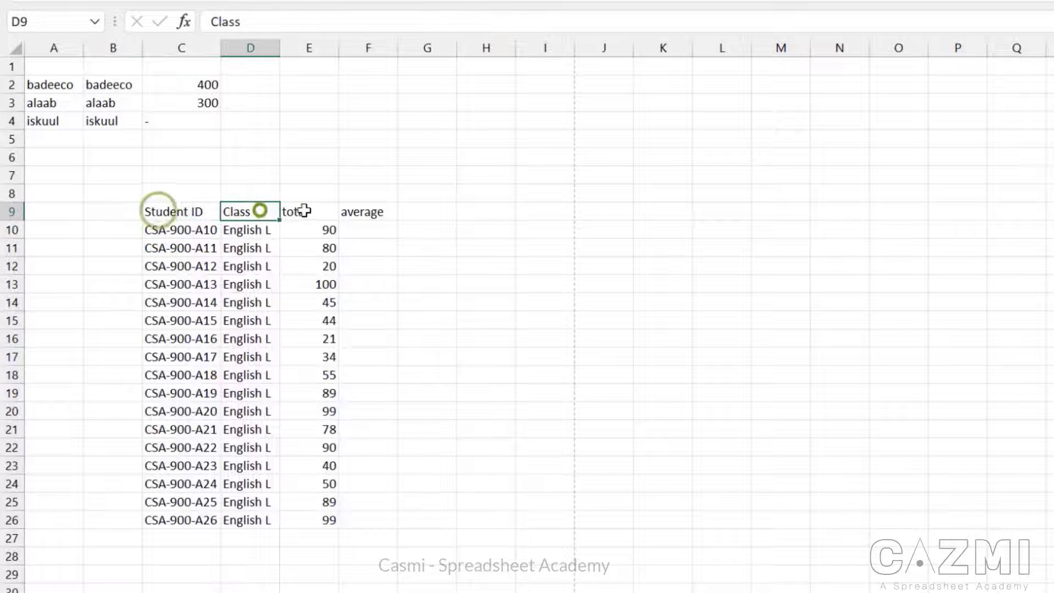
pyautogui.click(357, 209)
pyautogui.click(292, 212)
pyautogui.click(206, 212)
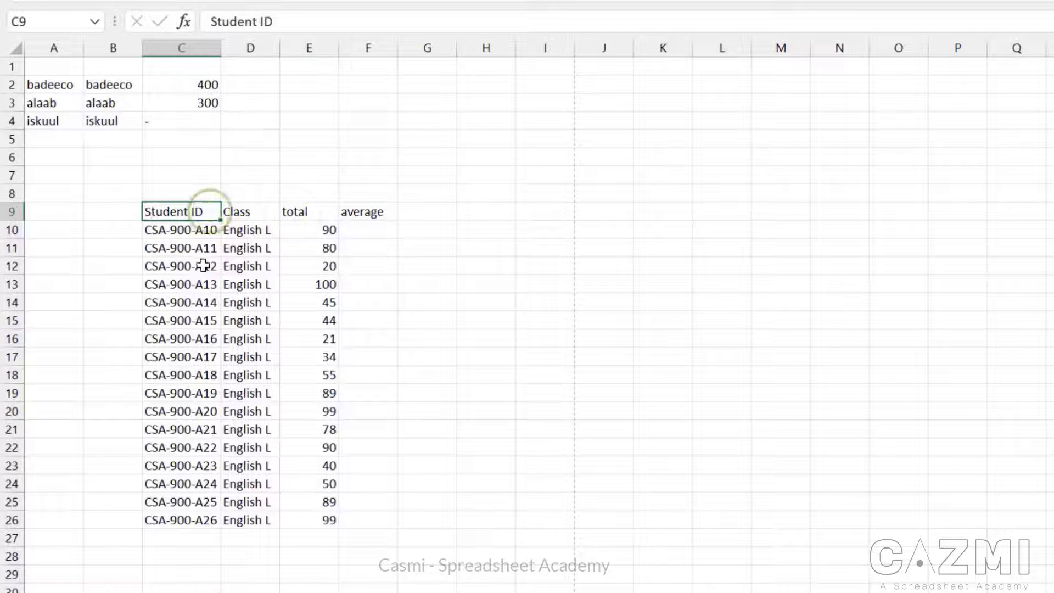
pyautogui.click(250, 248)
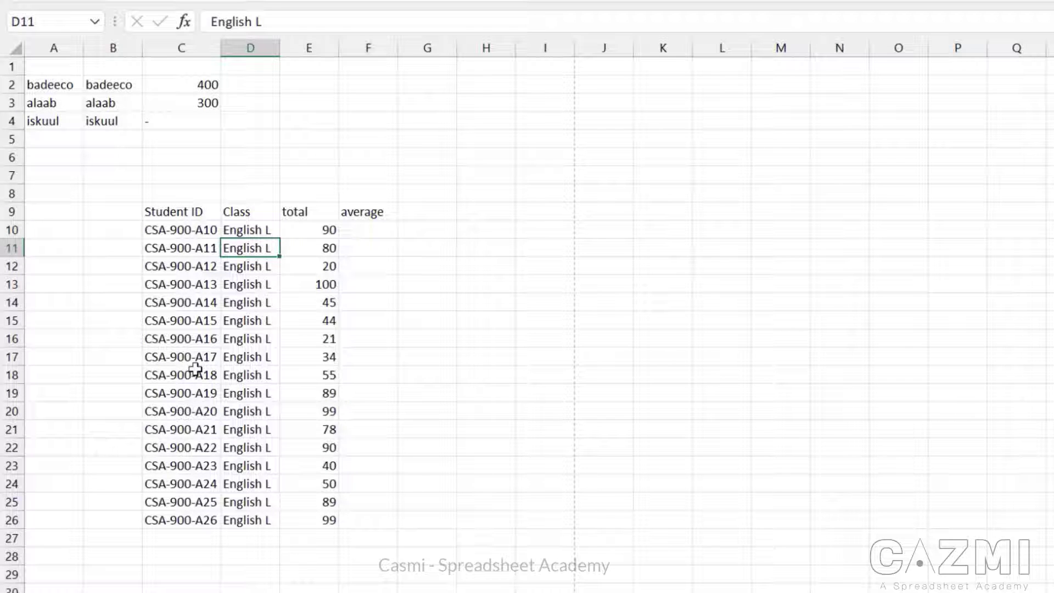
pyautogui.click(184, 284)
pyautogui.click(275, 299)
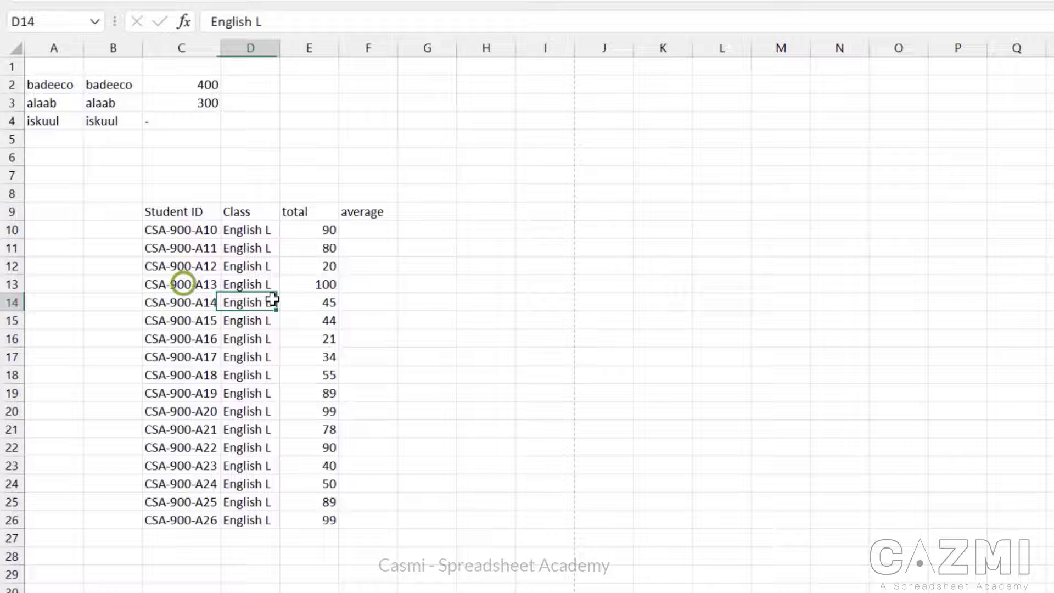
pyautogui.click(187, 357)
pyautogui.click(362, 340)
pyautogui.click(193, 411)
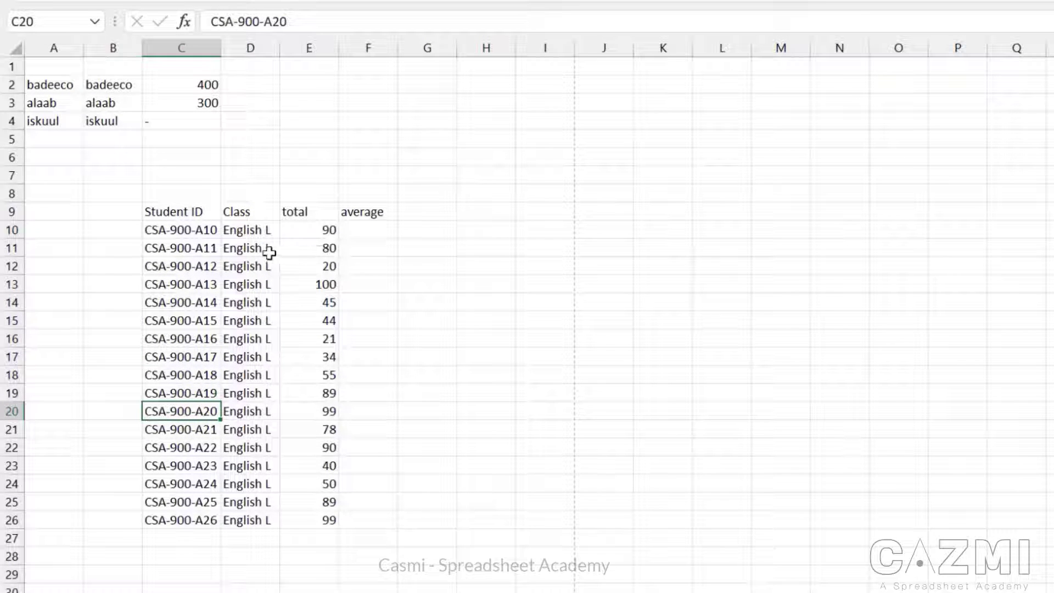
# - Try bold formatting on the headings in C9:F9, and undo it
pyautogui.moveTo(173, 214); pyautogui.dragTo(365, 212)
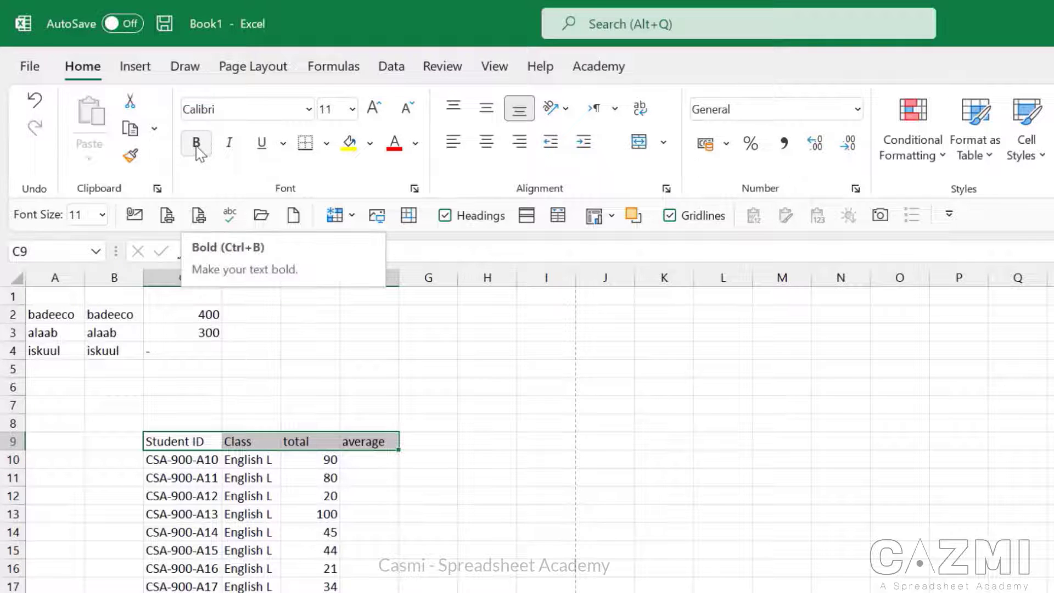
pyautogui.click(196, 143)
pyautogui.click(273, 546)
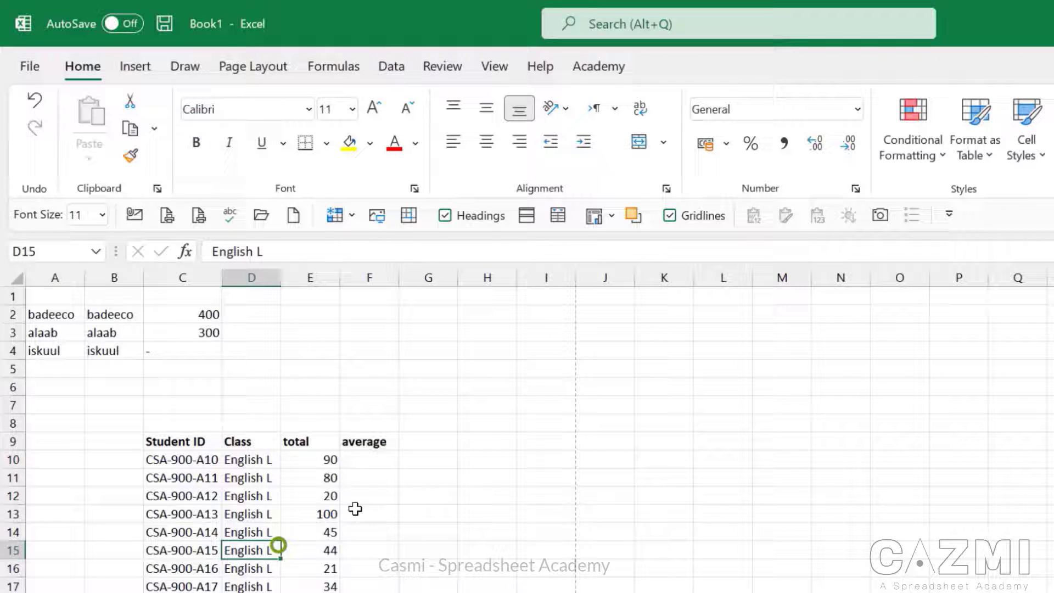
pyautogui.click(177, 441)
pyautogui.click(312, 440)
pyautogui.click(367, 442)
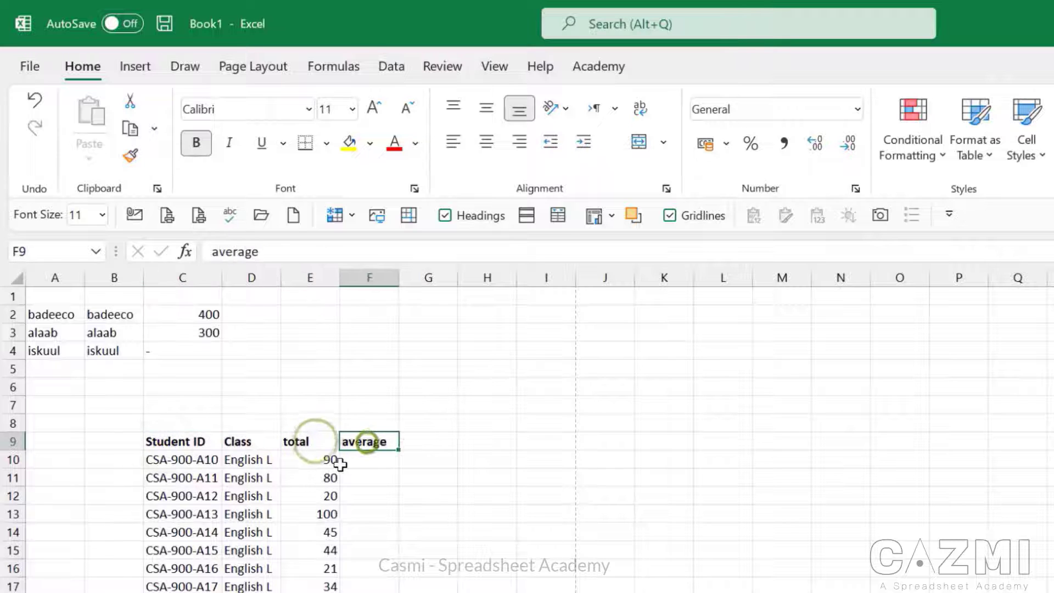
pyautogui.hotkey('ctrl', 'z')
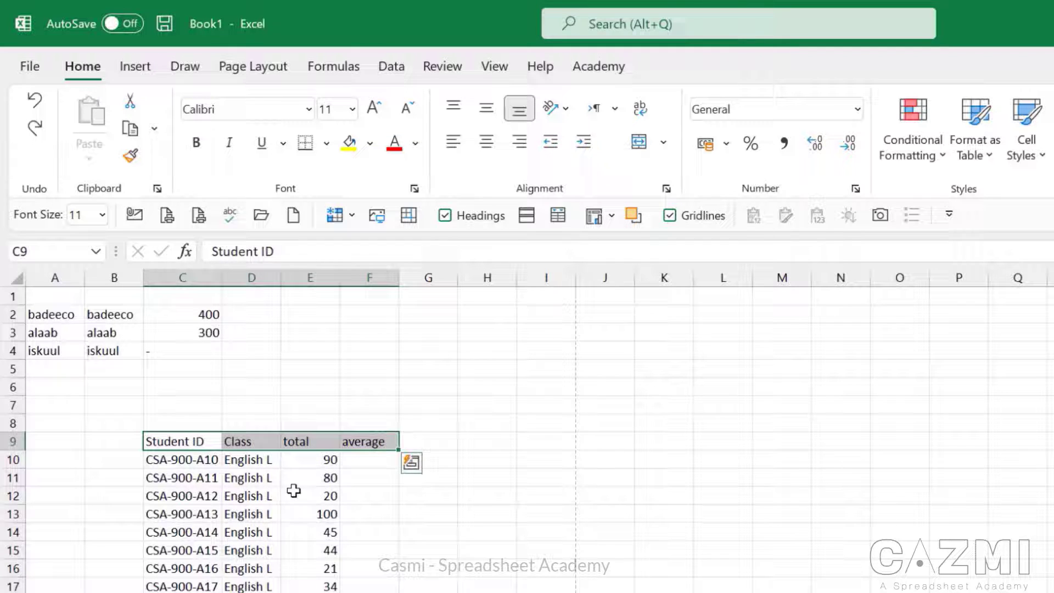
pyautogui.click(226, 516)
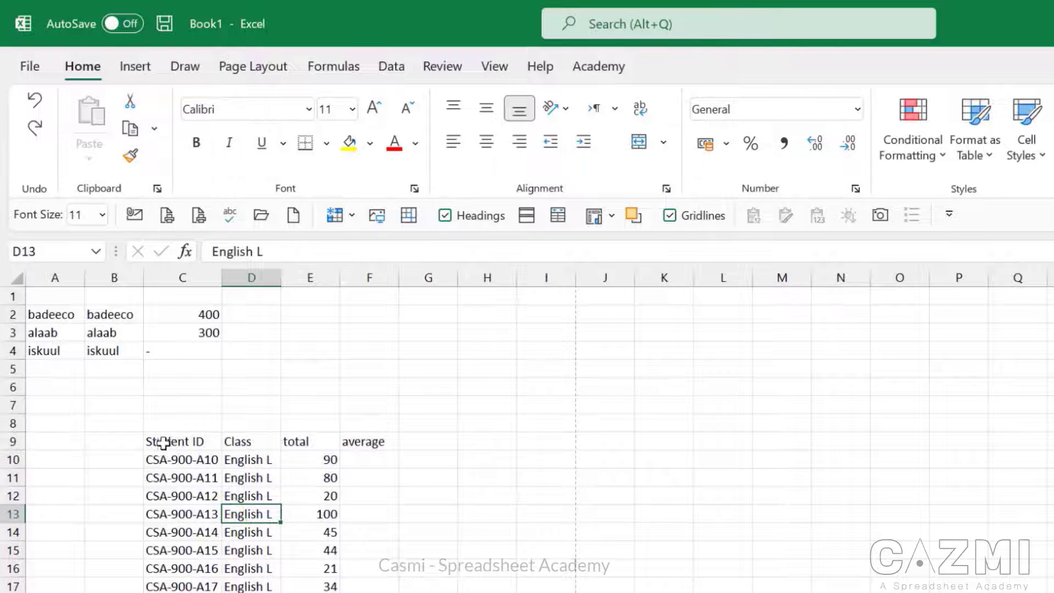
# - Make the Student ID, Class, total and average headings in C9:F9 bold
pyautogui.moveTo(164, 442); pyautogui.dragTo(349, 442)
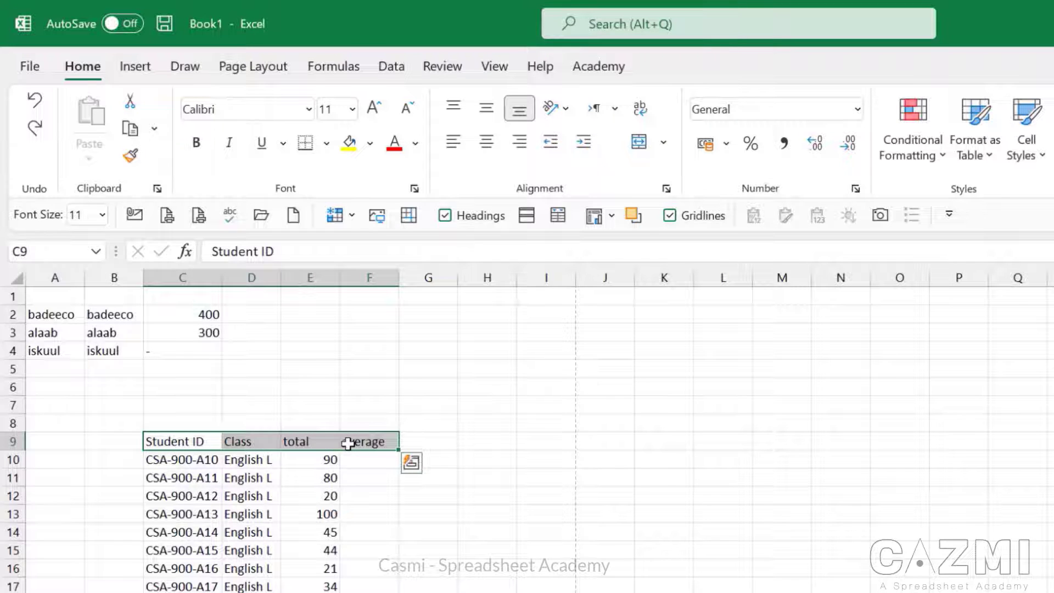
pyautogui.hotkey('ctrl', 'b')
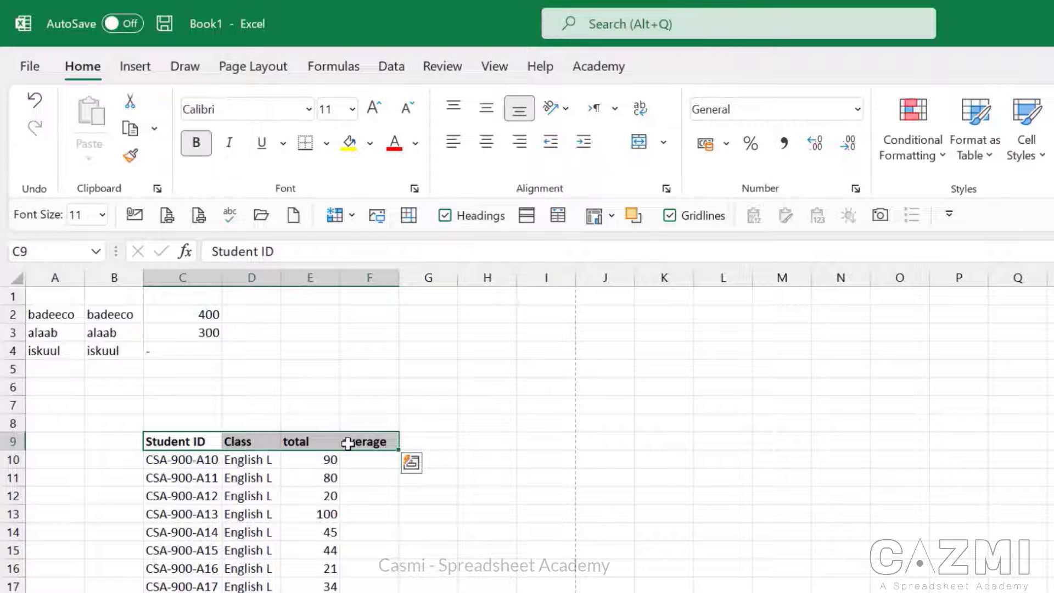
pyautogui.click(327, 476)
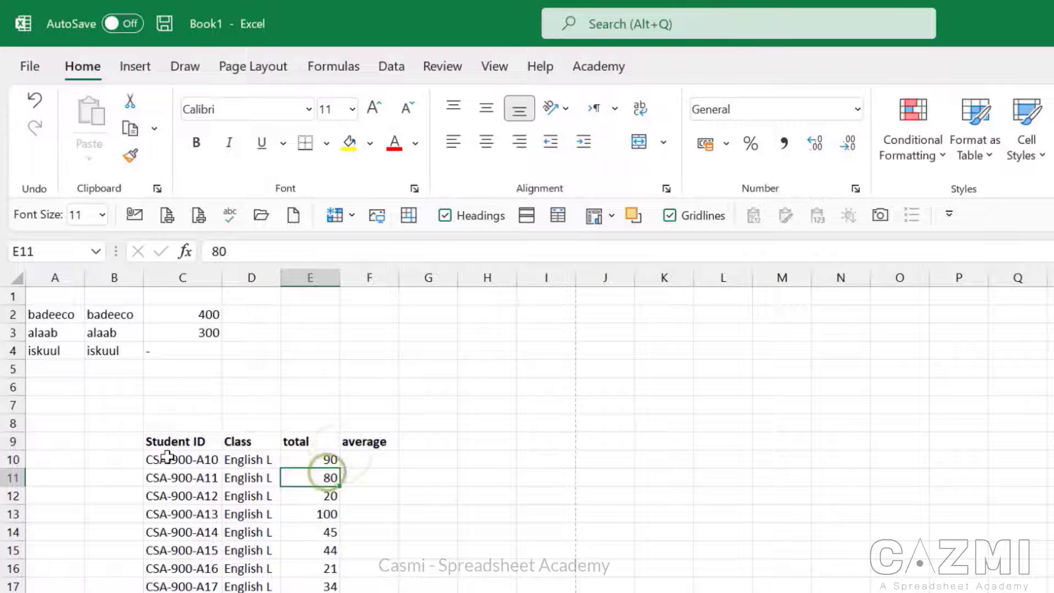
pyautogui.click(172, 439)
pyautogui.click(308, 442)
pyautogui.click(415, 441)
# - Set the font size of the headings in C9:F9 to 12
pyautogui.moveTo(146, 442); pyautogui.dragTo(365, 442)
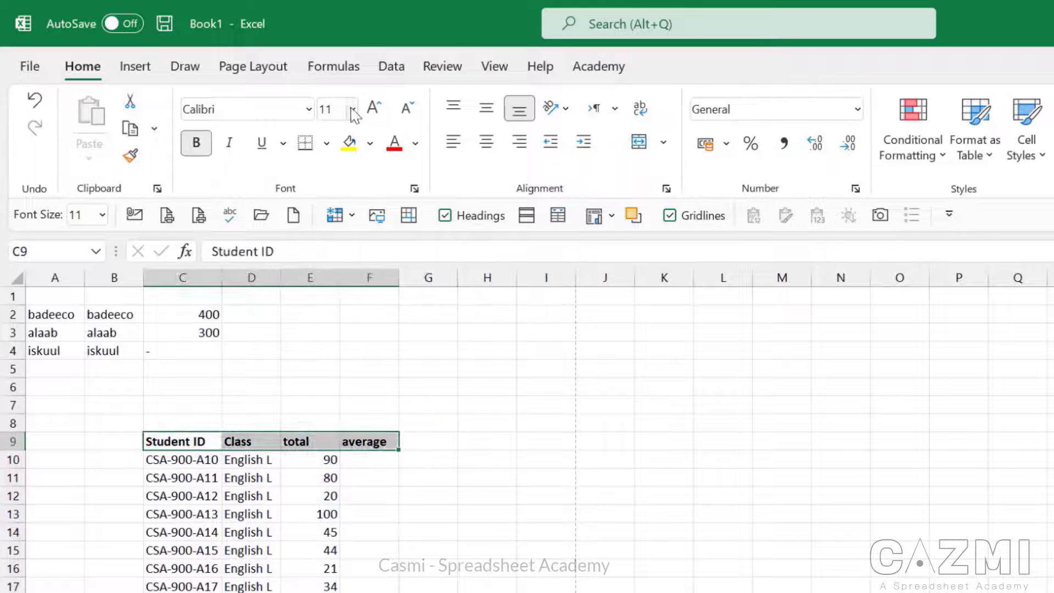
pyautogui.click(352, 108)
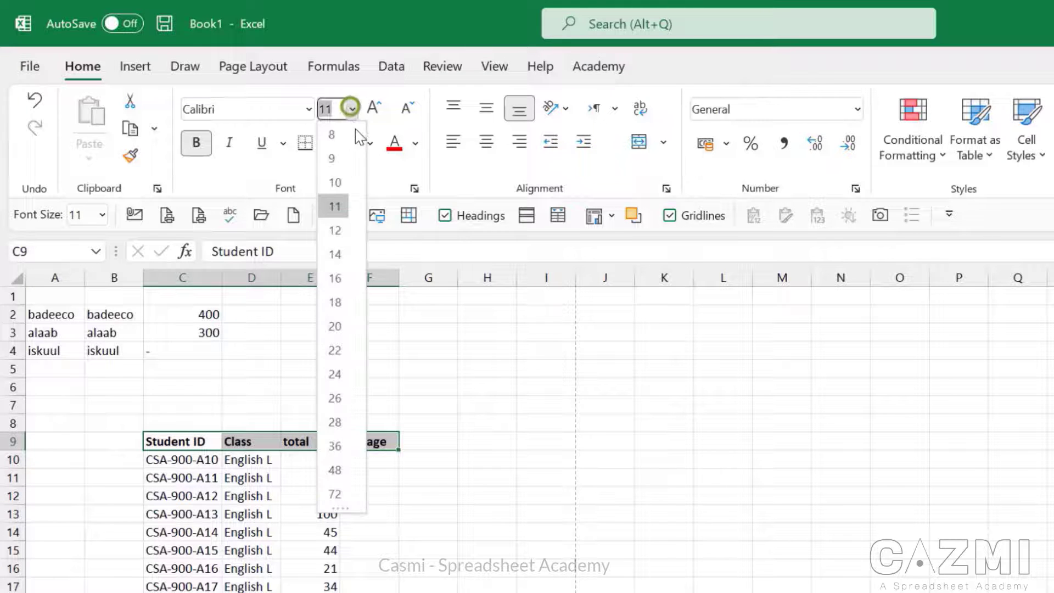
pyautogui.click(341, 229)
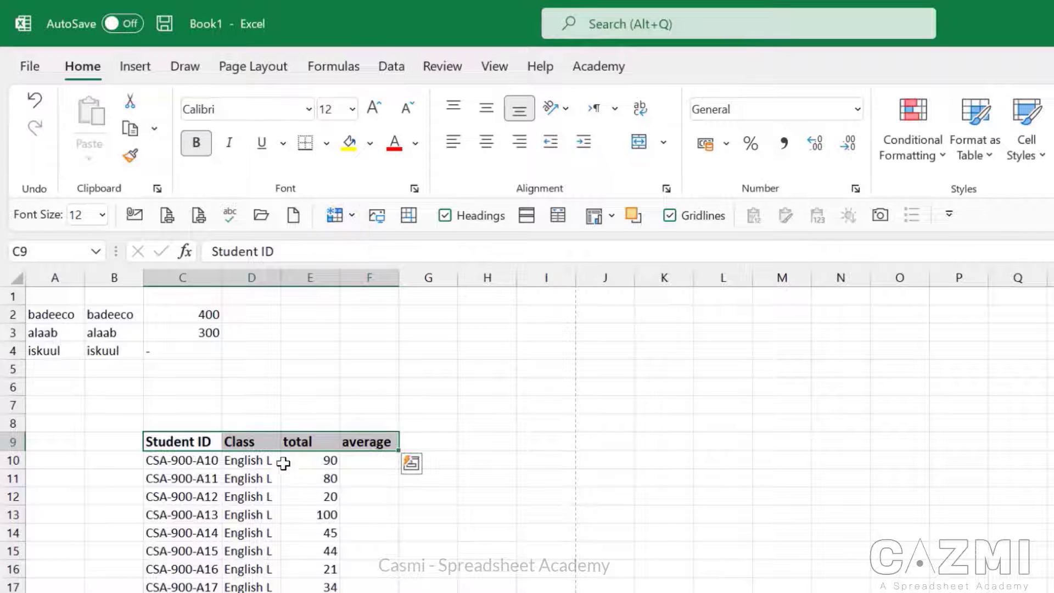
pyautogui.click(316, 495)
pyautogui.click(291, 516)
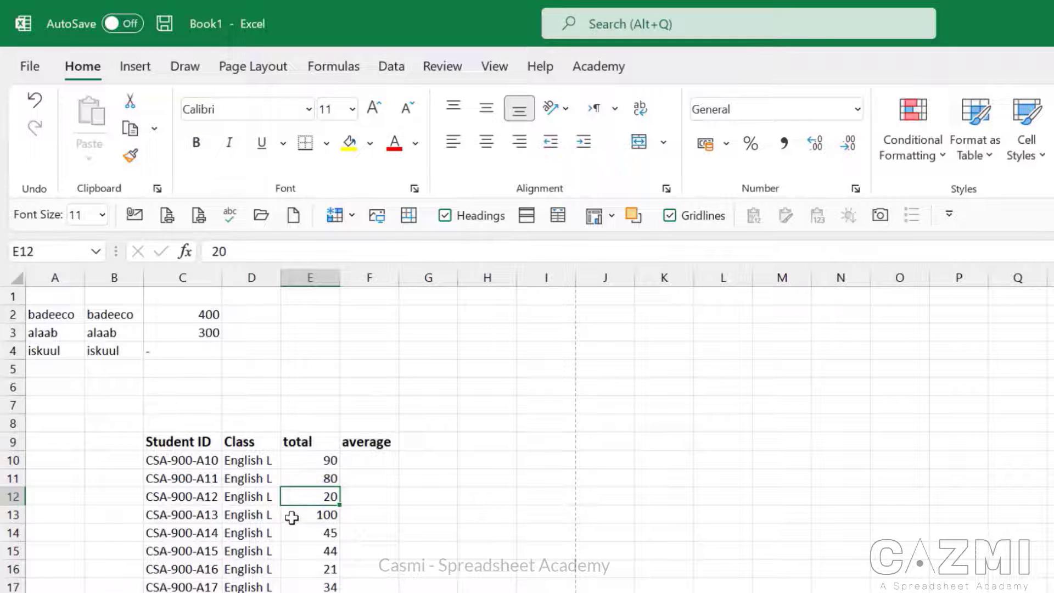
pyautogui.click(250, 556)
# - Add a bottom border beneath the heading row in C9:F9
pyautogui.moveTo(165, 440); pyautogui.dragTo(351, 441)
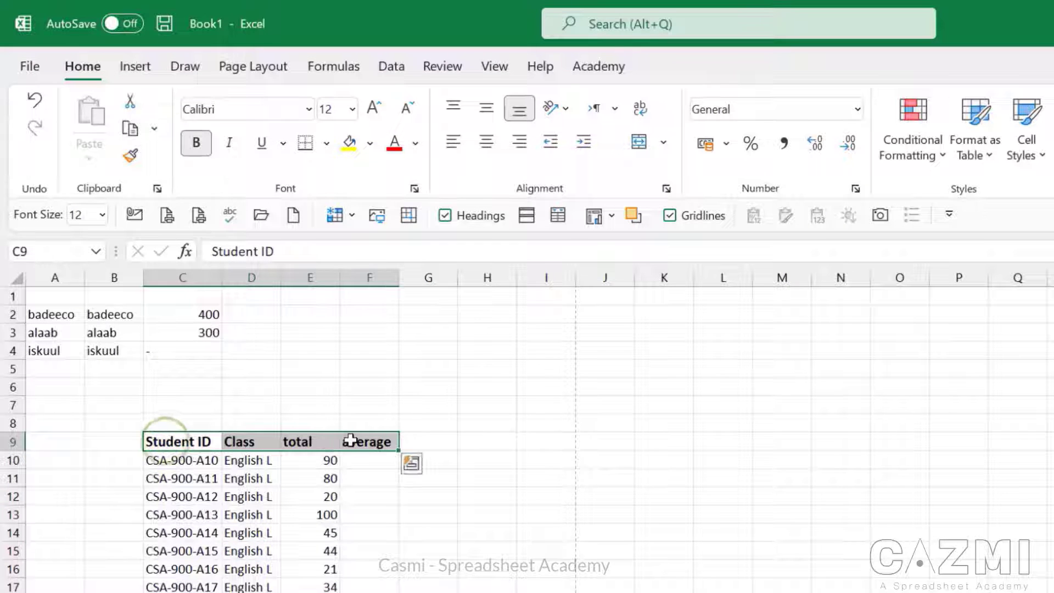
pyautogui.click(326, 143)
pyautogui.click(333, 204)
pyautogui.hotkey('ctrl', 'End')
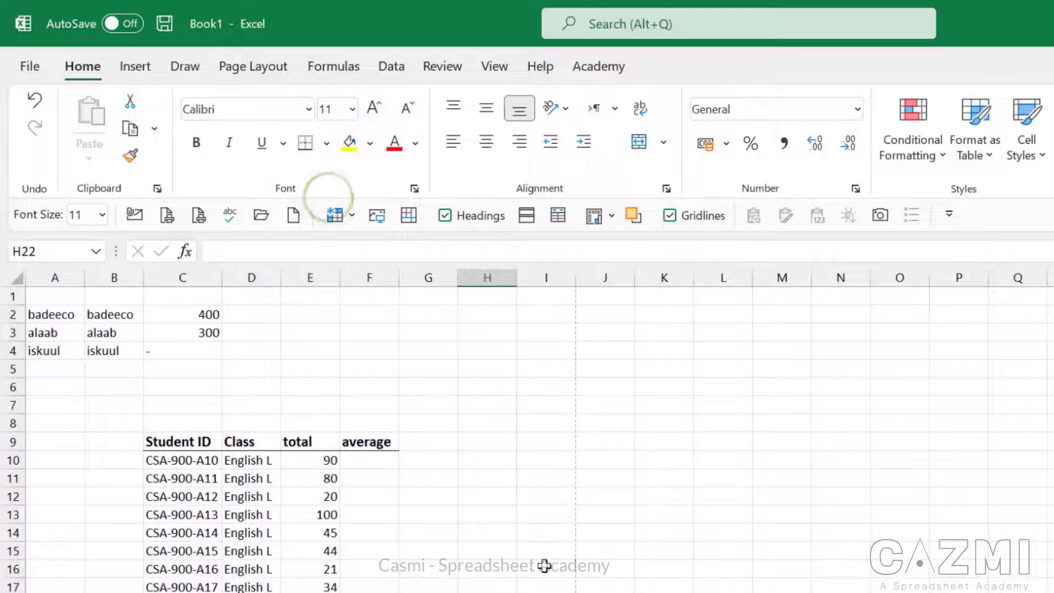
pyautogui.scroll(-3, 229, 490)
pyautogui.scroll(3, 252, 472)
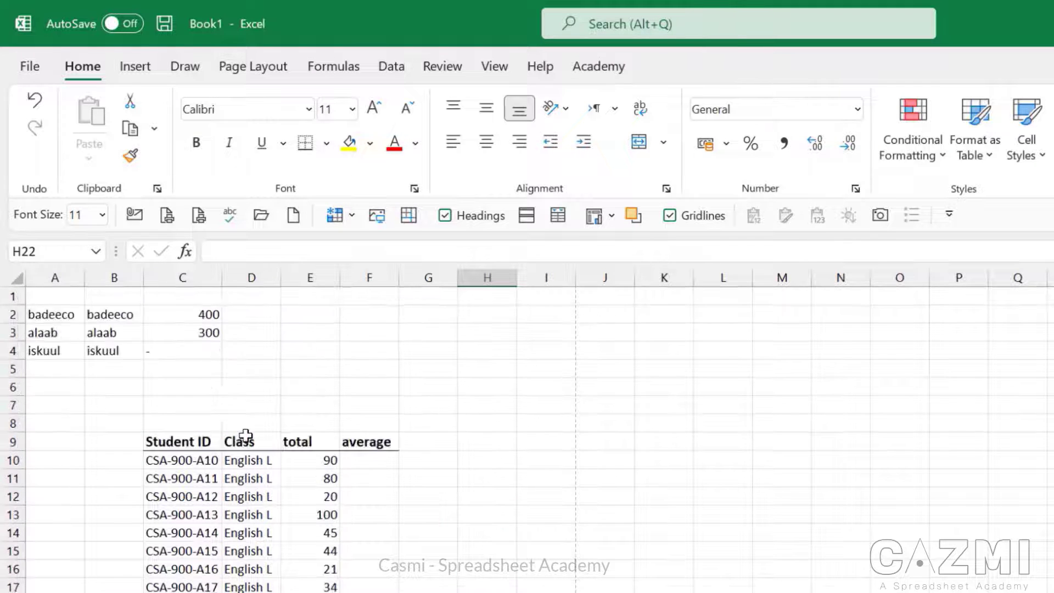
pyautogui.scroll(-3, 289, 455)
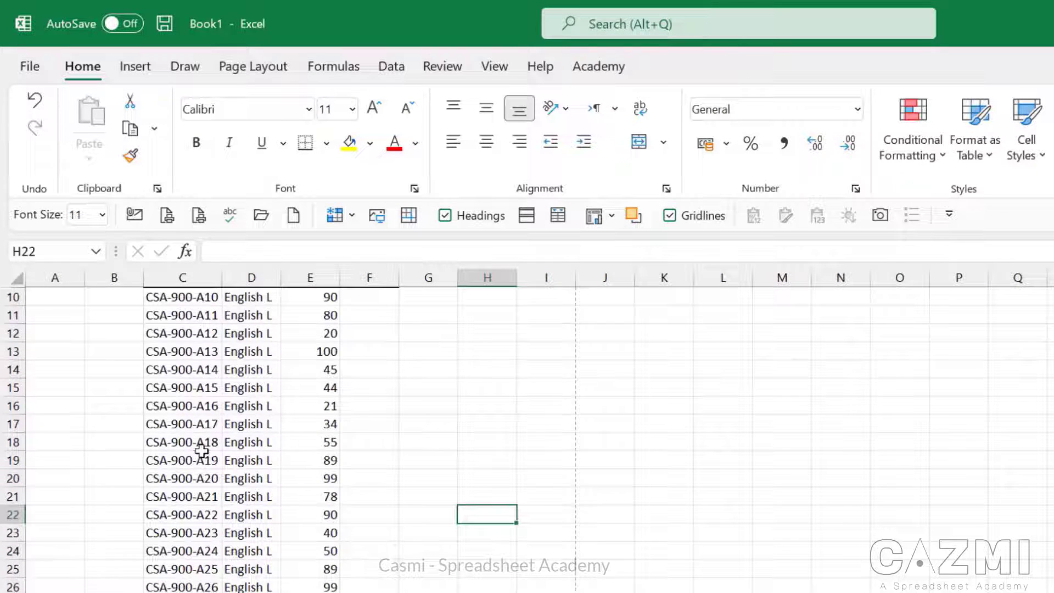
pyautogui.scroll(3, 201, 451)
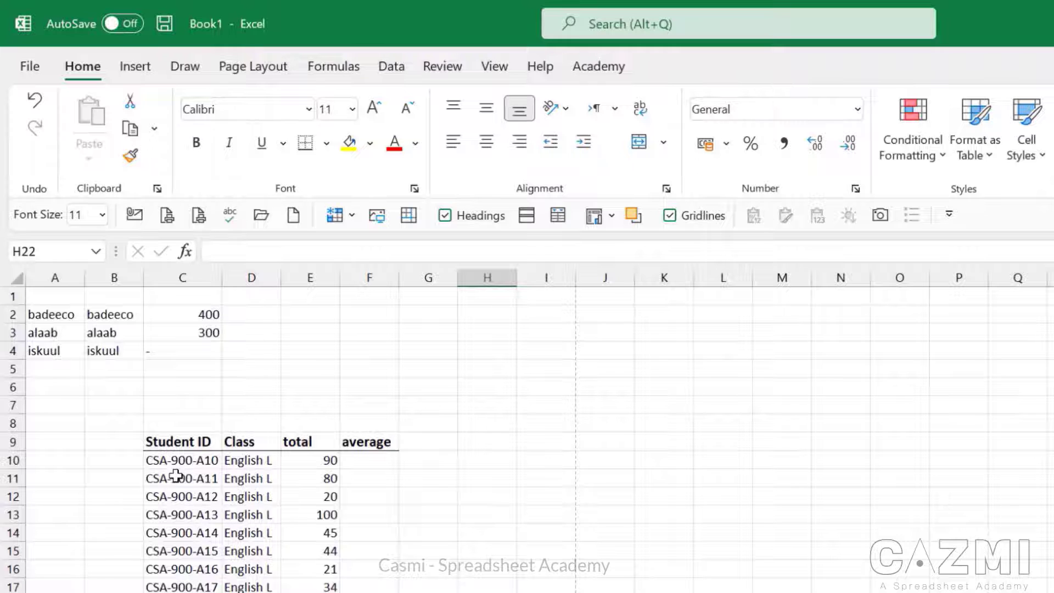
pyautogui.click(169, 453)
pyautogui.click(176, 513)
pyautogui.click(197, 592)
pyautogui.click(258, 592)
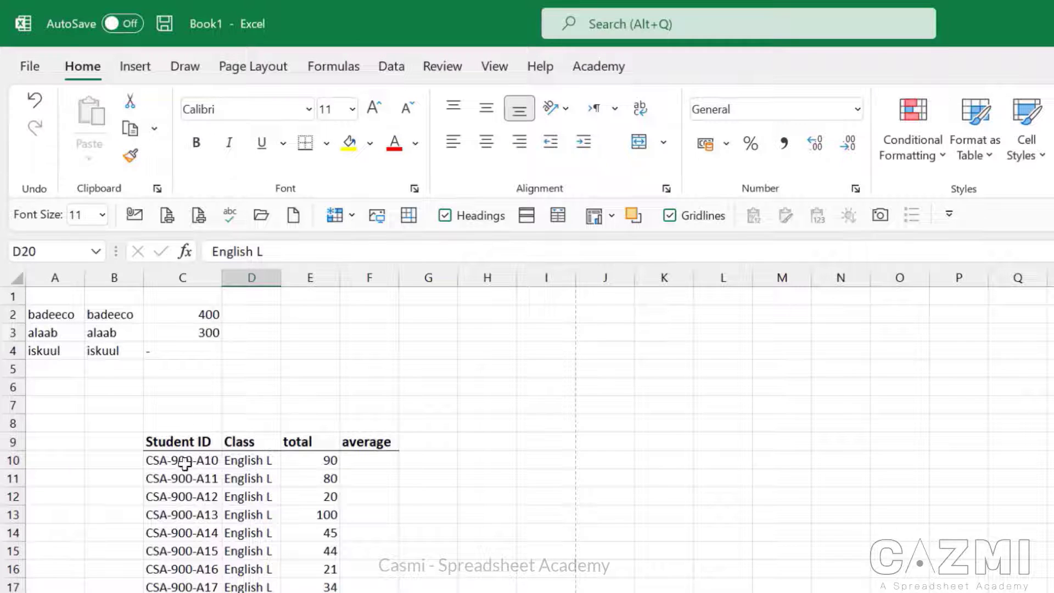
pyautogui.moveTo(153, 443); pyautogui.dragTo(368, 440)
pyautogui.click(170, 472)
pyautogui.moveTo(155, 442); pyautogui.dragTo(362, 440)
pyautogui.click(152, 475)
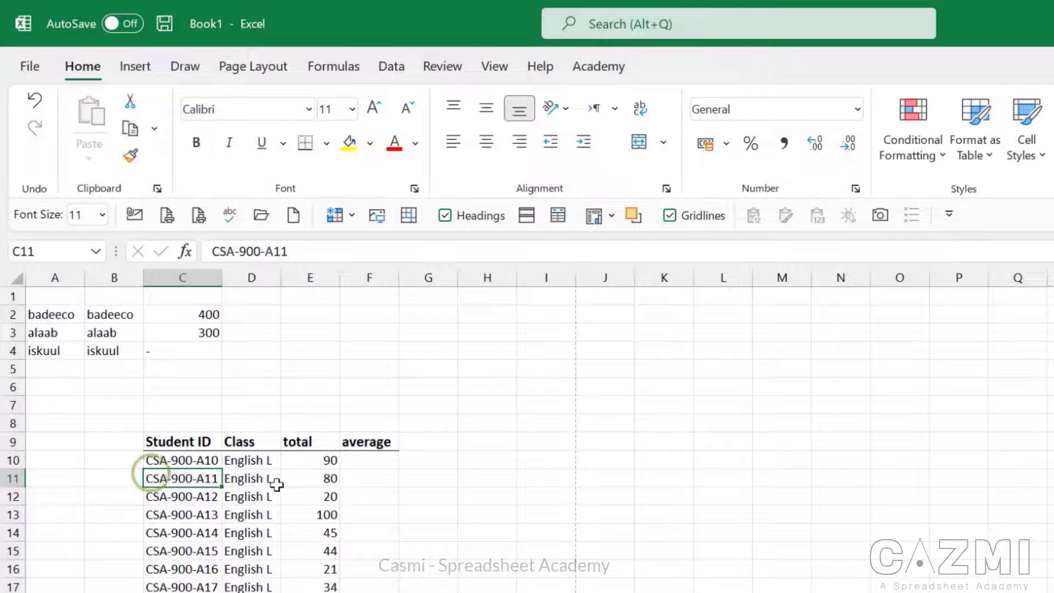
pyautogui.click(295, 510)
pyautogui.click(269, 582)
pyautogui.click(198, 513)
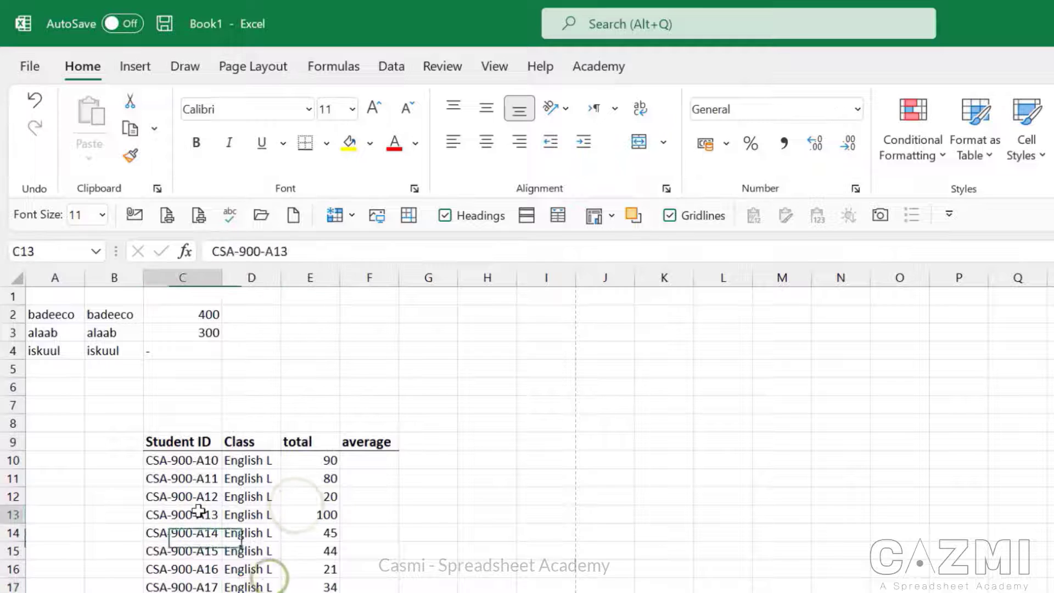
pyautogui.click(303, 479)
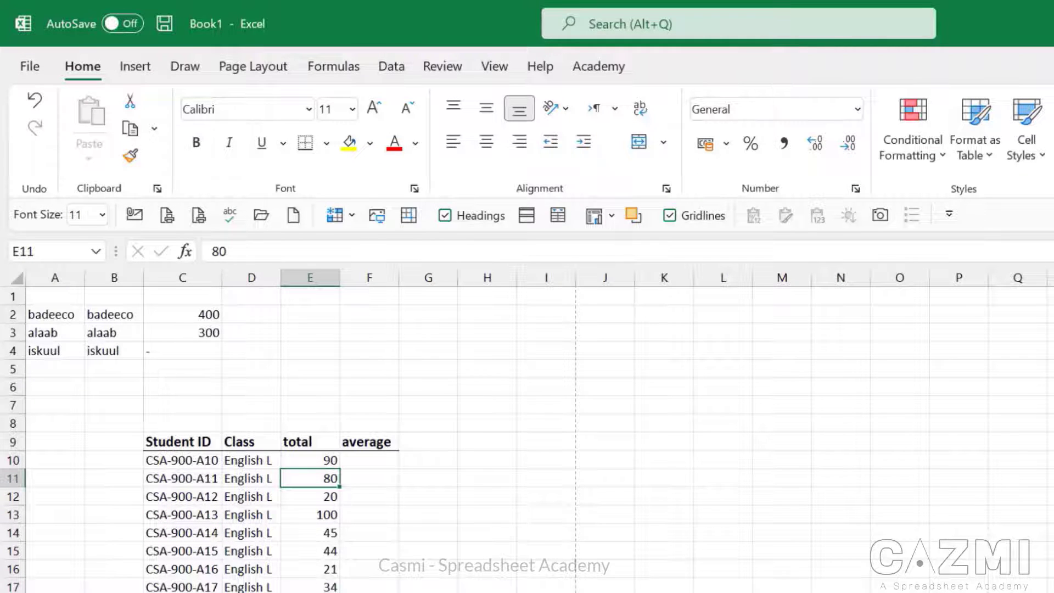
pyautogui.click(204, 537)
pyautogui.click(261, 592)
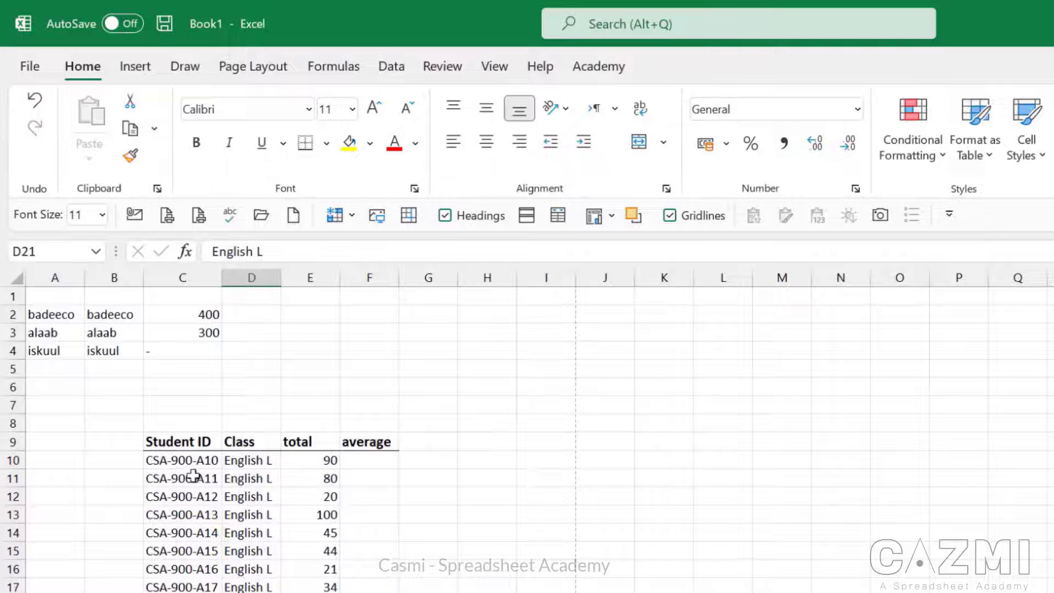
pyautogui.click(151, 464)
pyautogui.click(277, 475)
pyautogui.click(323, 519)
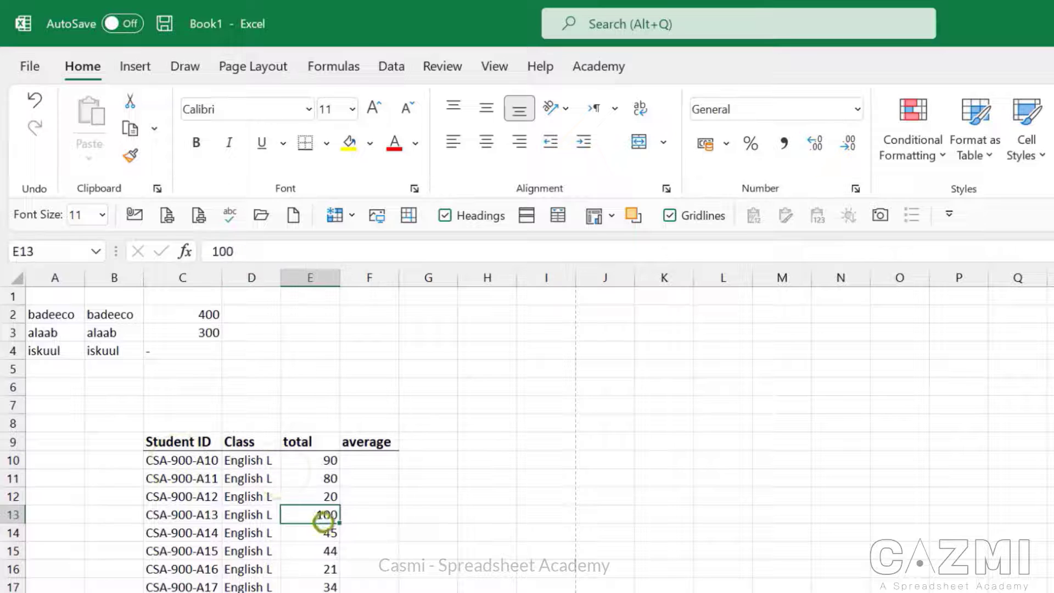
pyautogui.click(269, 592)
pyautogui.click(203, 592)
pyautogui.click(233, 592)
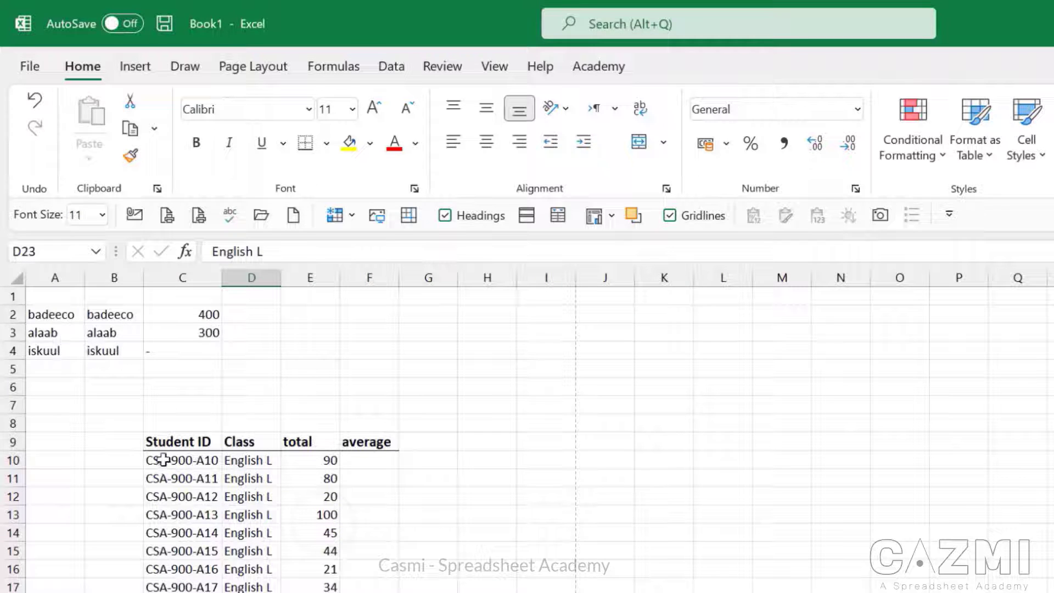
pyautogui.moveTo(163, 460); pyautogui.dragTo(329, 550)
pyautogui.click(181, 592)
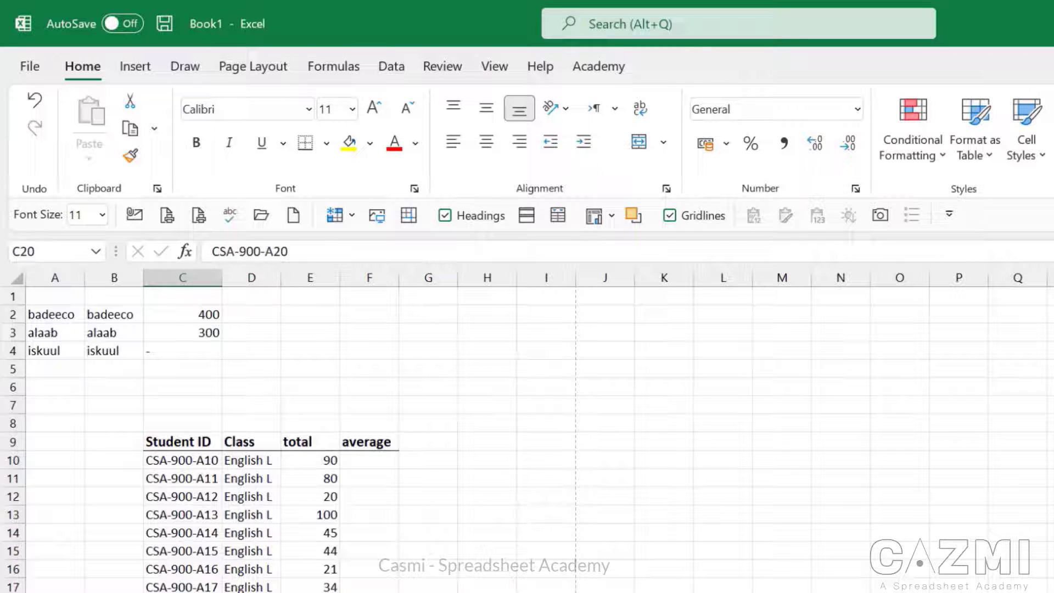
# - Format the student rows beneath the C9:F9 headings in Arial at font size 9
pyautogui.click(220, 456)
pyautogui.hotkey('ctrl', 'shift', 'End')
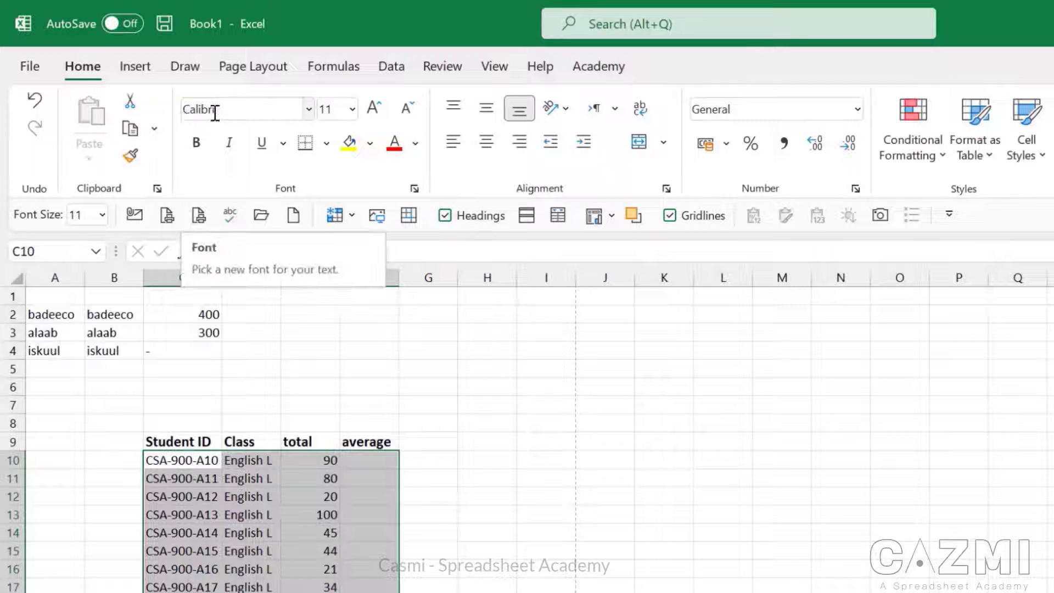
pyautogui.click(309, 109)
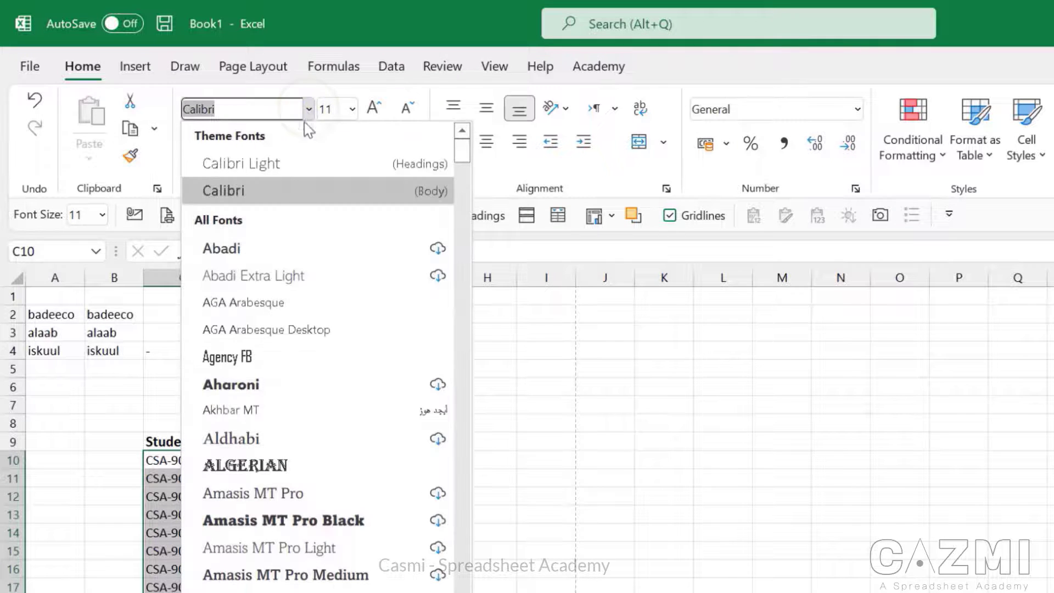
pyautogui.scroll(-3, 274, 307)
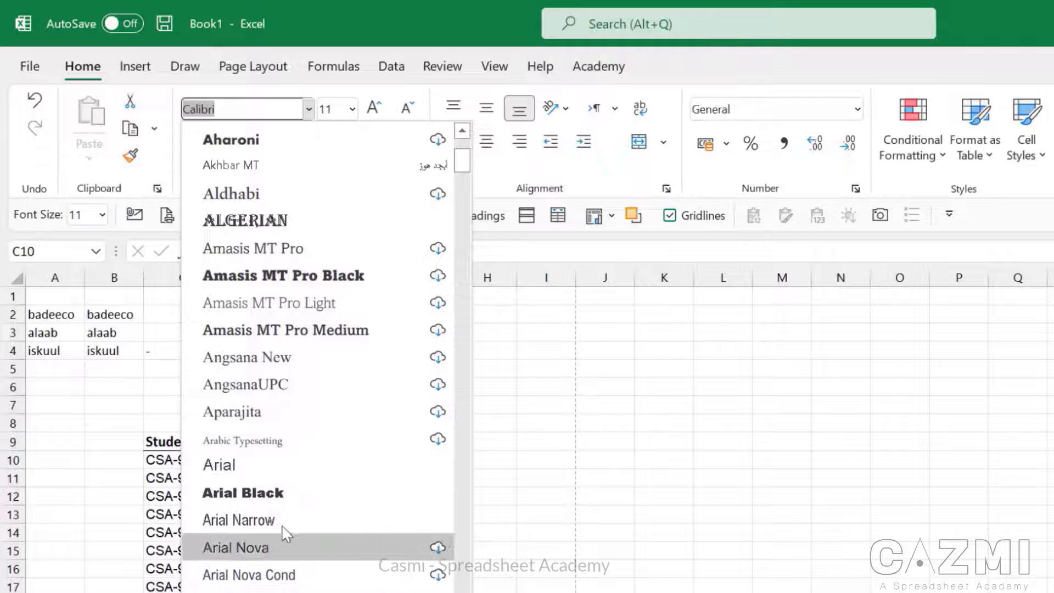
pyautogui.click(275, 459)
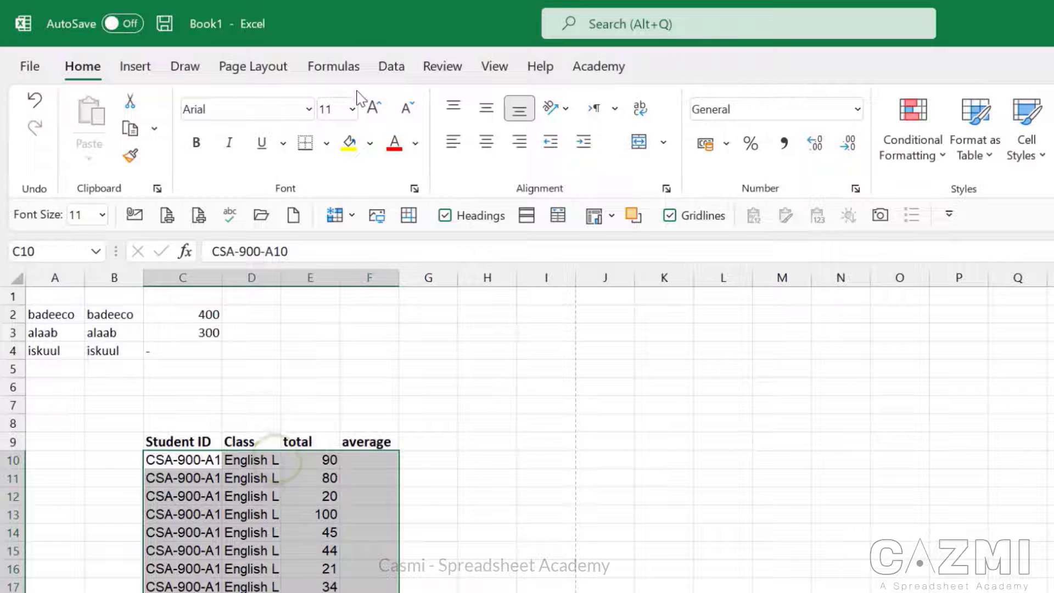
pyautogui.click(352, 109)
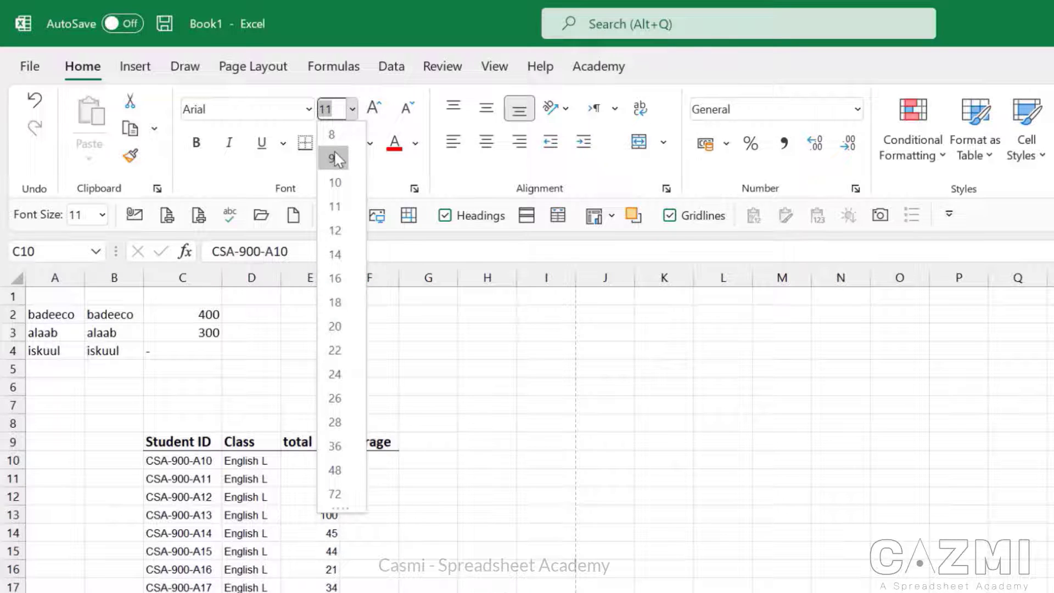
pyautogui.click(333, 154)
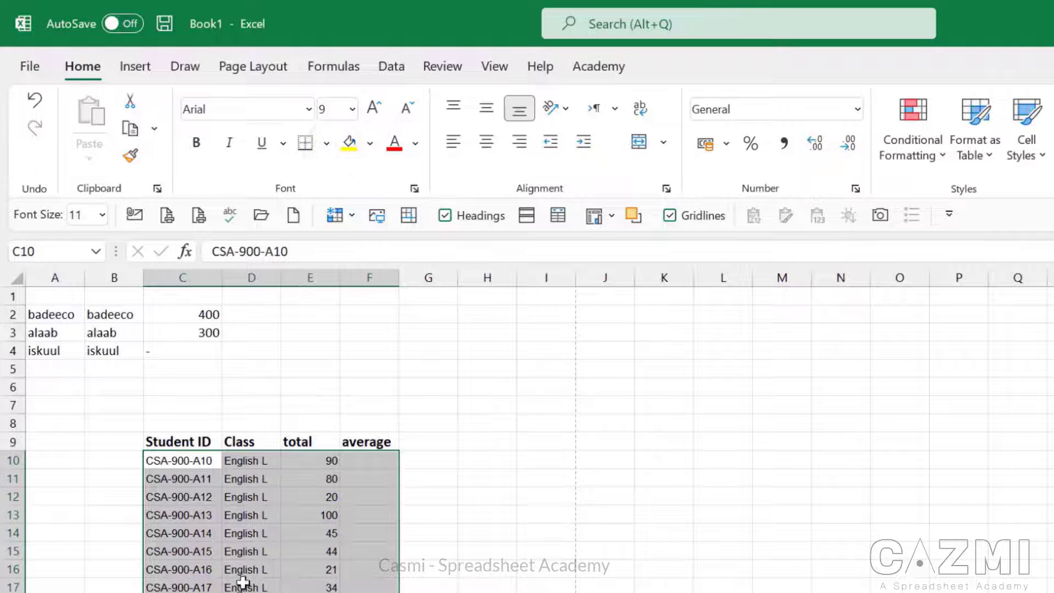
pyautogui.click(388, 551)
pyautogui.click(214, 532)
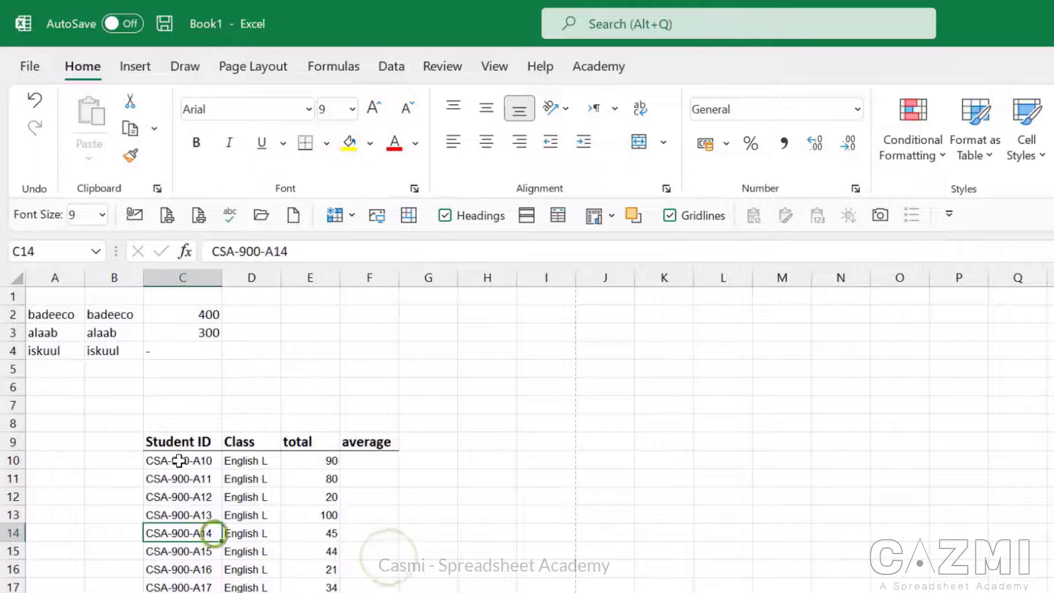
# - Change the font of the student rows beneath the headings to Calibri Light
pyautogui.moveTo(173, 460); pyautogui.dragTo(384, 592)
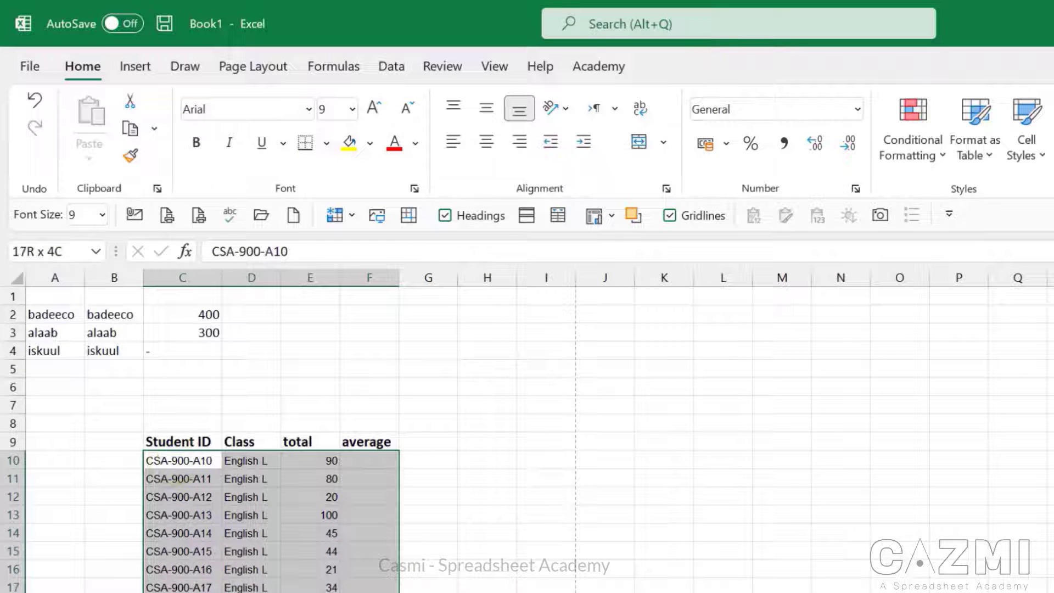
pyautogui.click(309, 109)
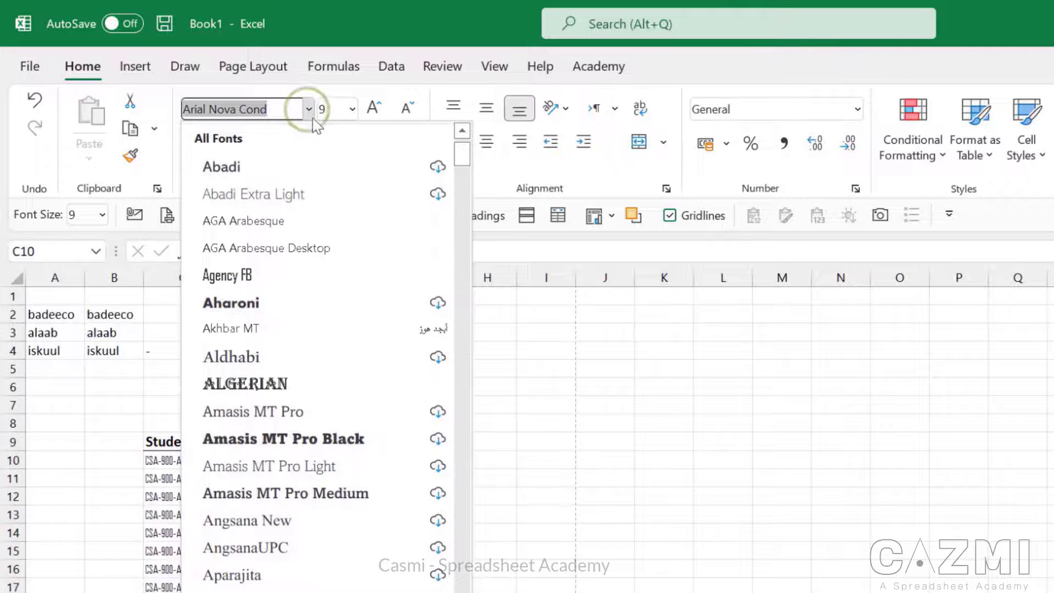
pyautogui.scroll(-3, 299, 494)
pyautogui.scroll(-5, 247, 442)
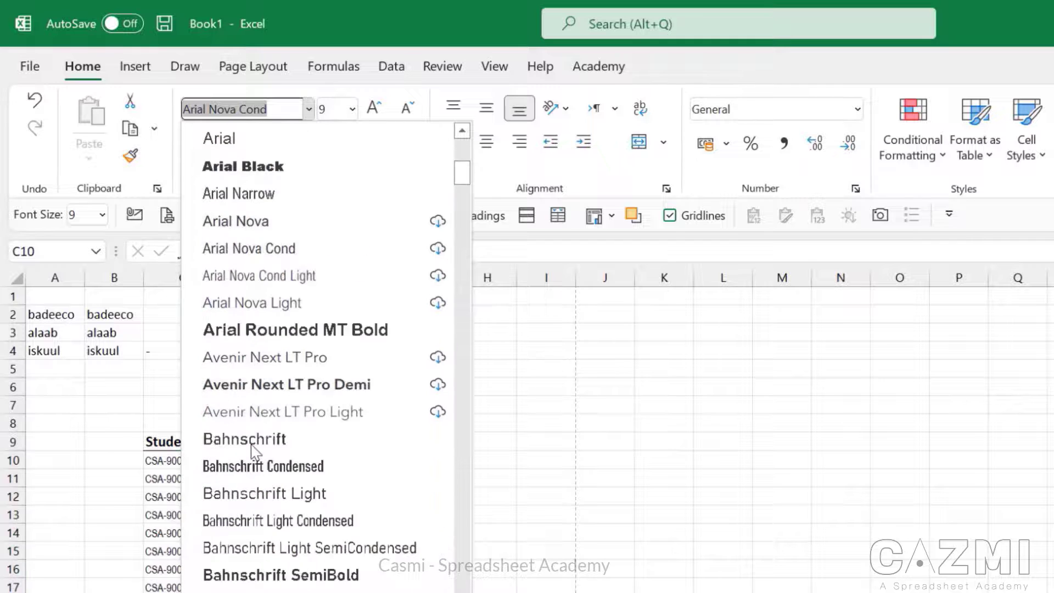
pyautogui.scroll(-7, 251, 447)
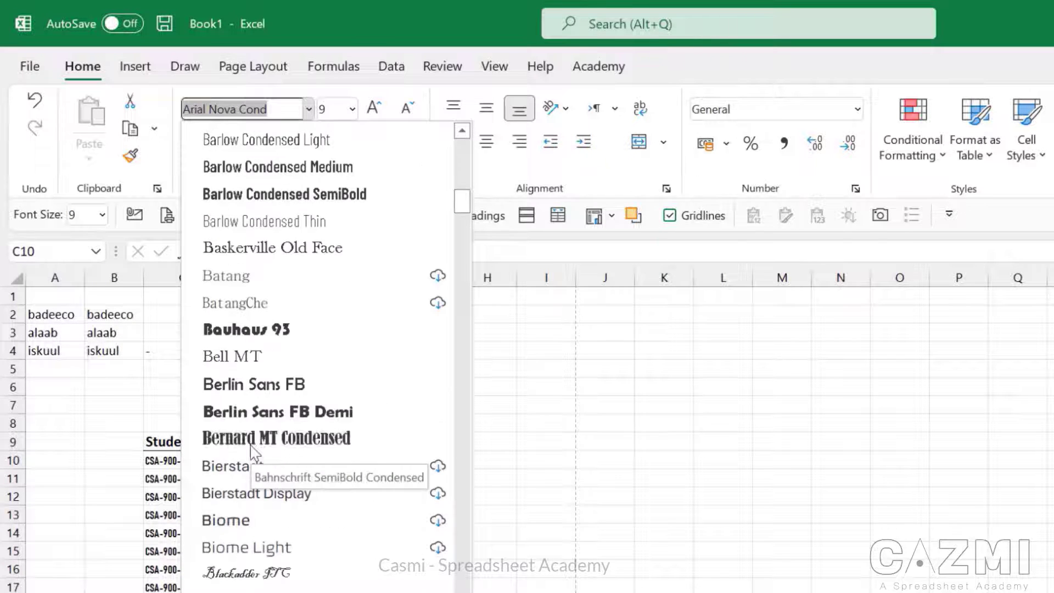
pyautogui.scroll(-1, 251, 450)
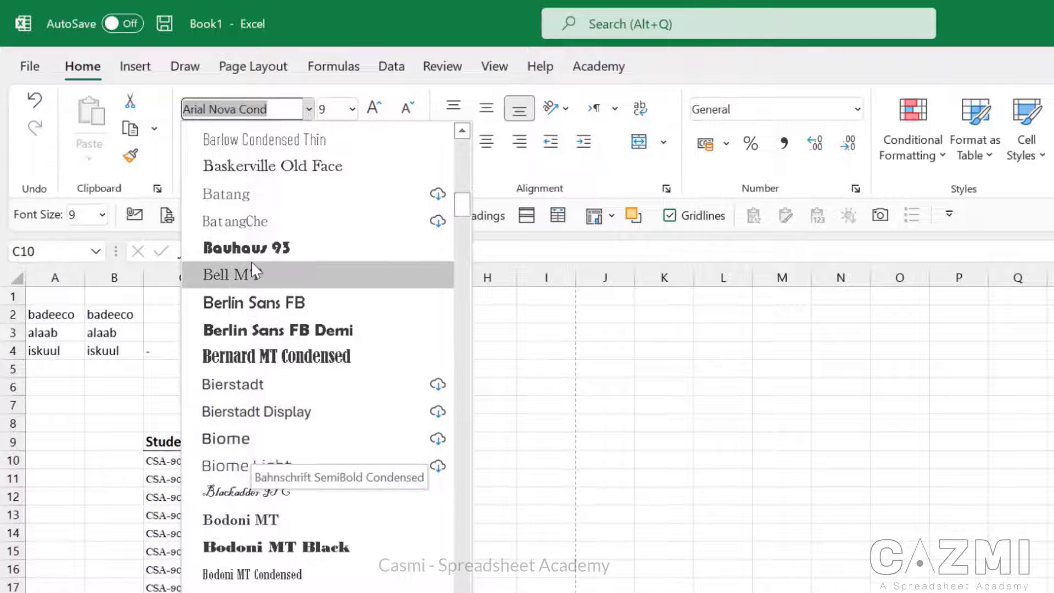
pyautogui.scroll(-3, 251, 264)
pyautogui.scroll(7, 252, 262)
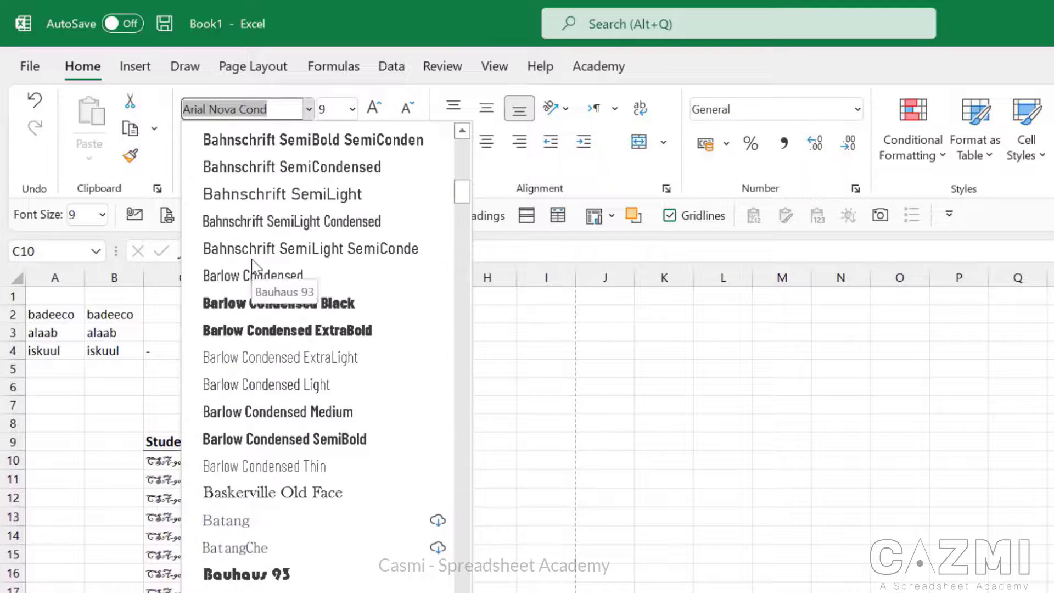
pyautogui.scroll(10, 252, 264)
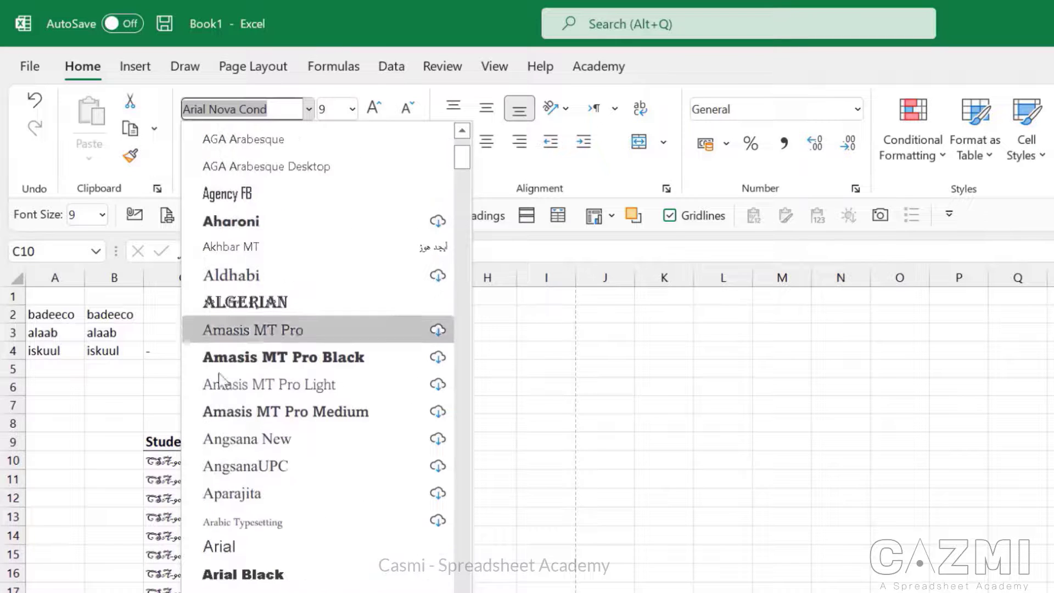
pyautogui.scroll(2, 258, 254)
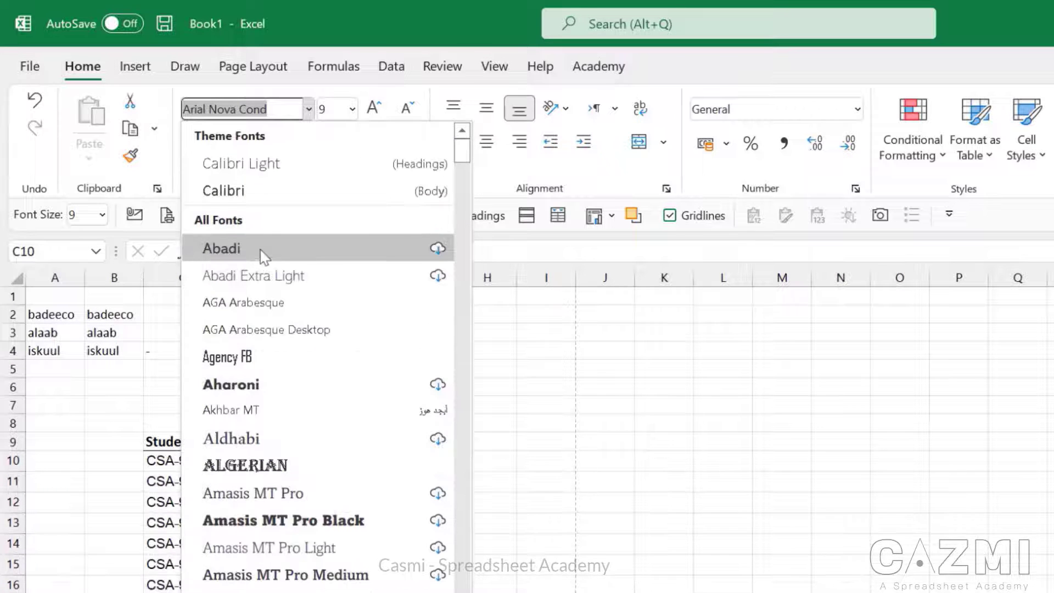
pyautogui.click(274, 164)
# - Try font sizes between 10 and 12 on the student rows, ending at 11
pyautogui.click(373, 108)
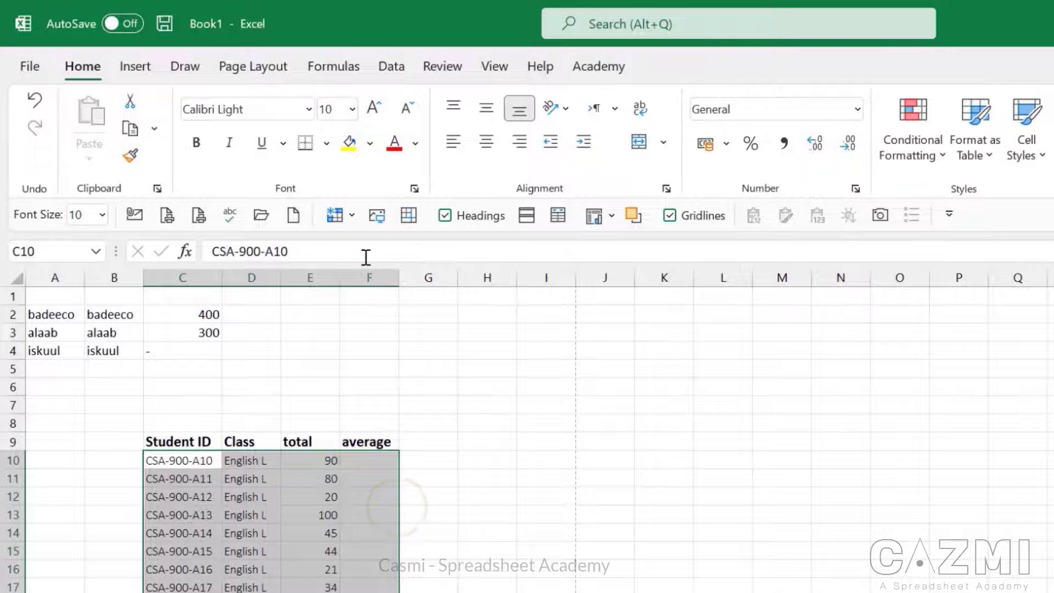
pyautogui.click(349, 109)
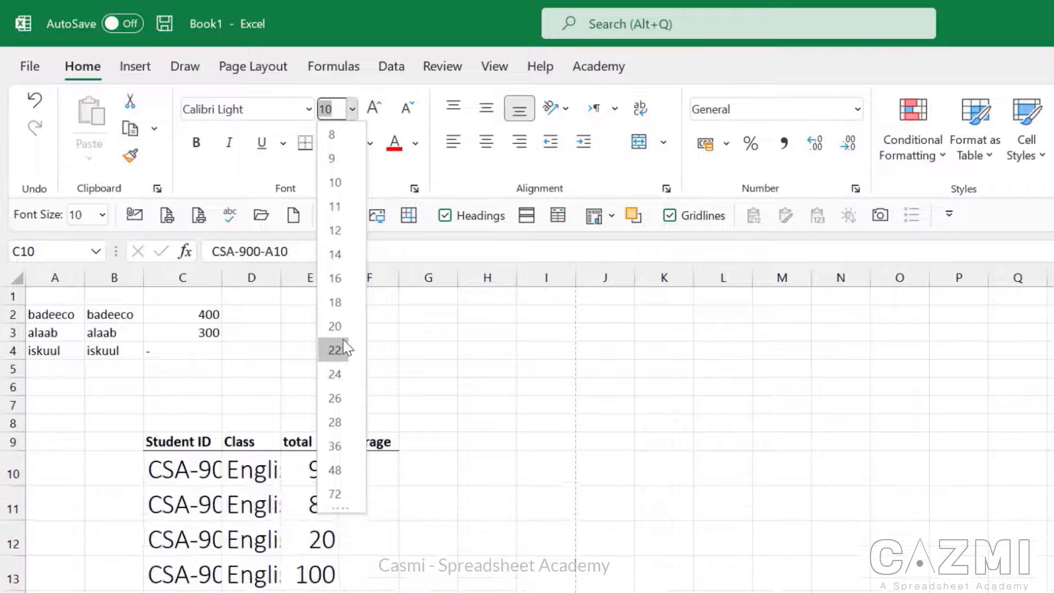
pyautogui.click(335, 209)
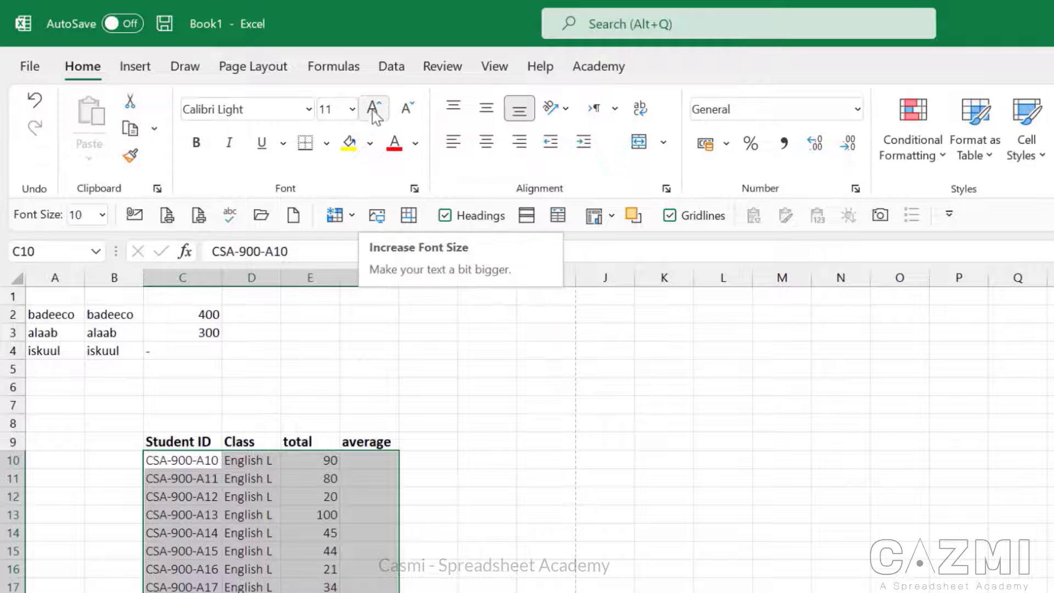
pyautogui.click(372, 109)
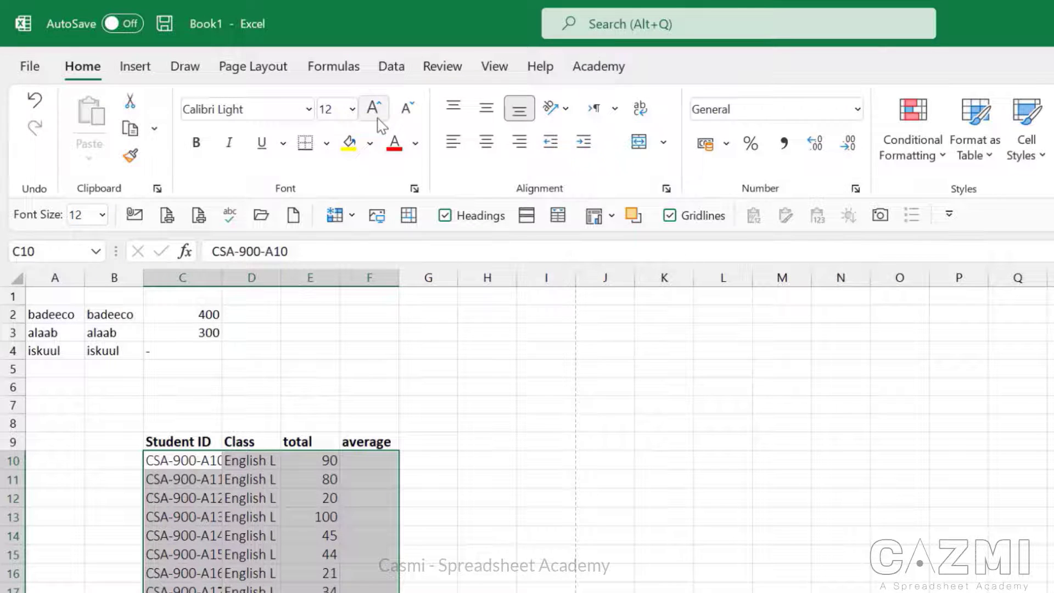
pyautogui.click(406, 110)
pyautogui.click(407, 110)
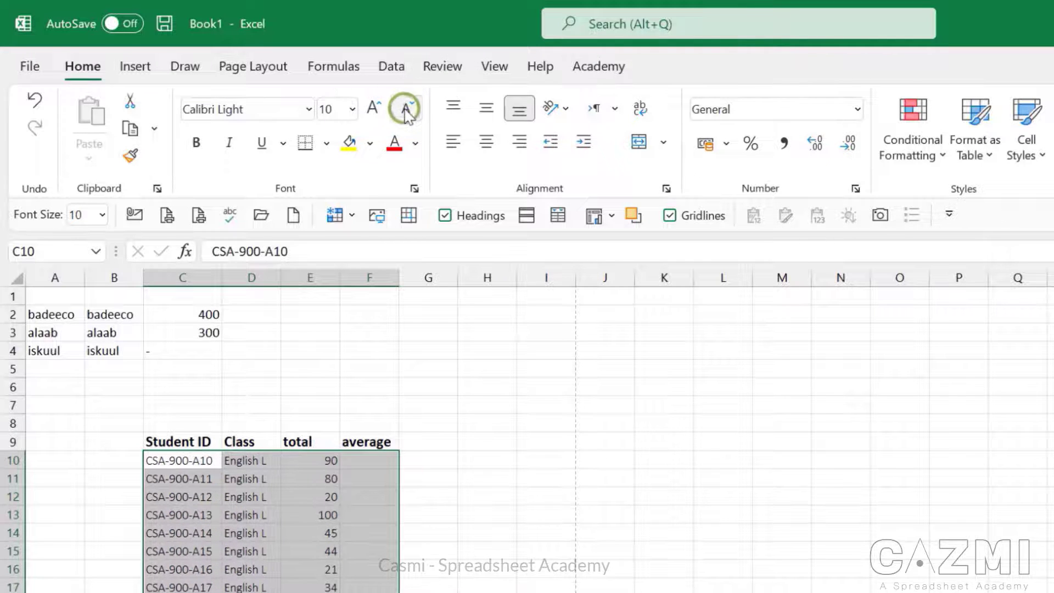
pyautogui.click(374, 108)
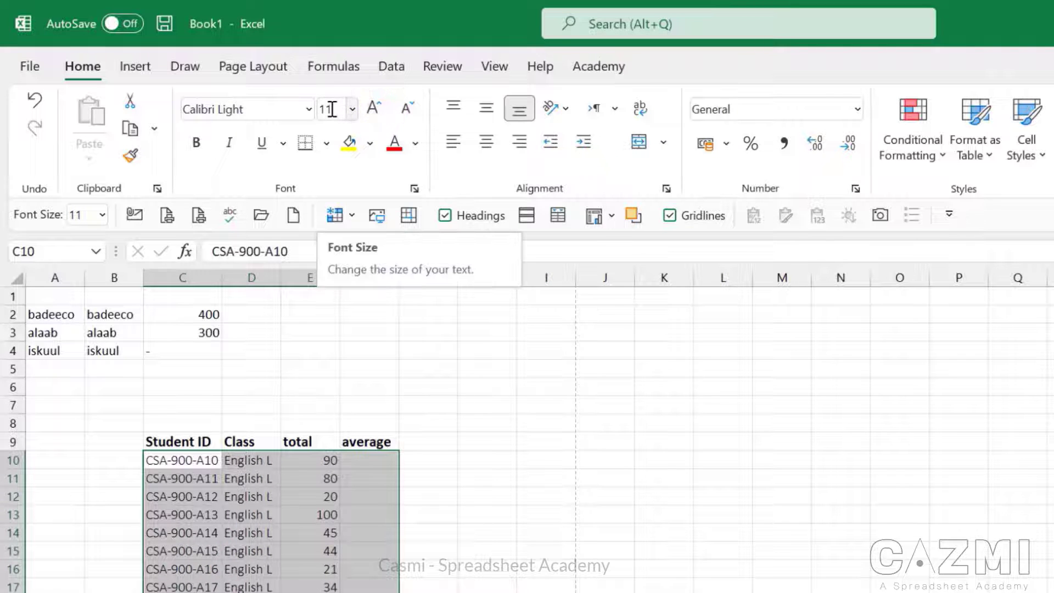
# - Reduce the font size of the student rows beneath the headings to 9
pyautogui.click(406, 109)
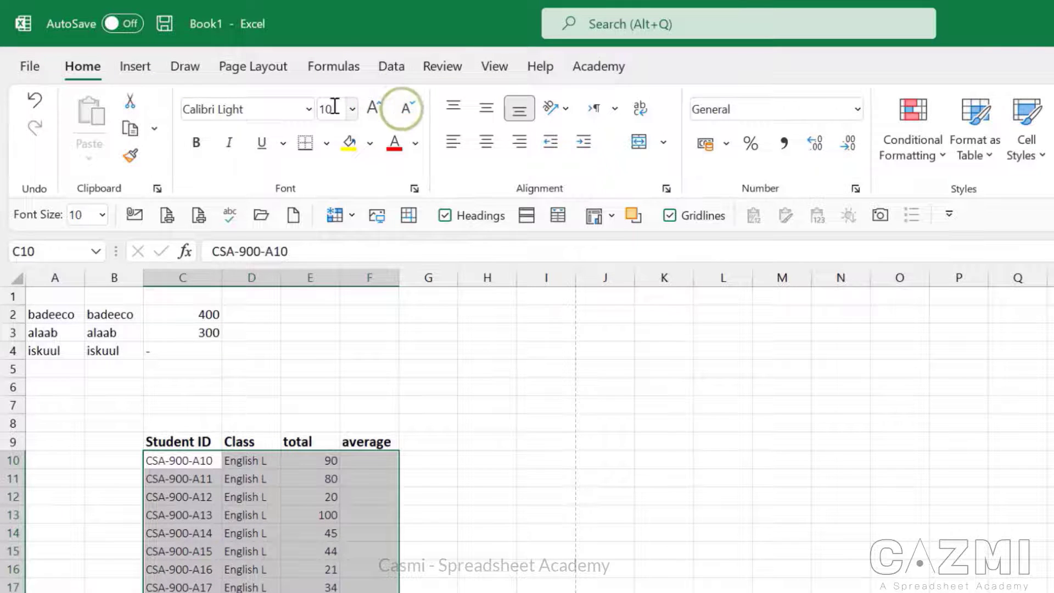
pyautogui.click(406, 109)
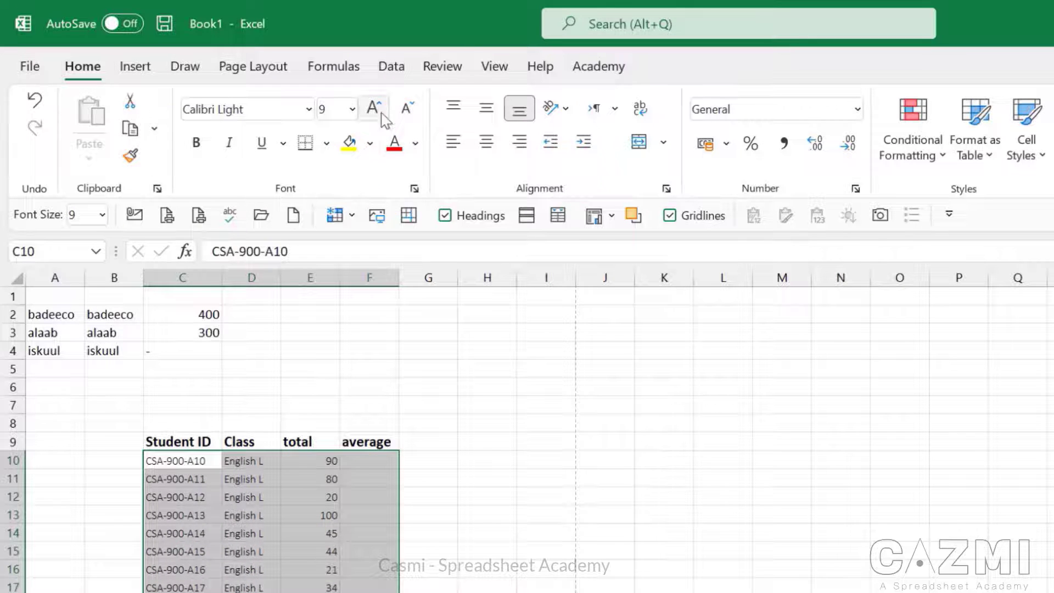
pyautogui.click(245, 565)
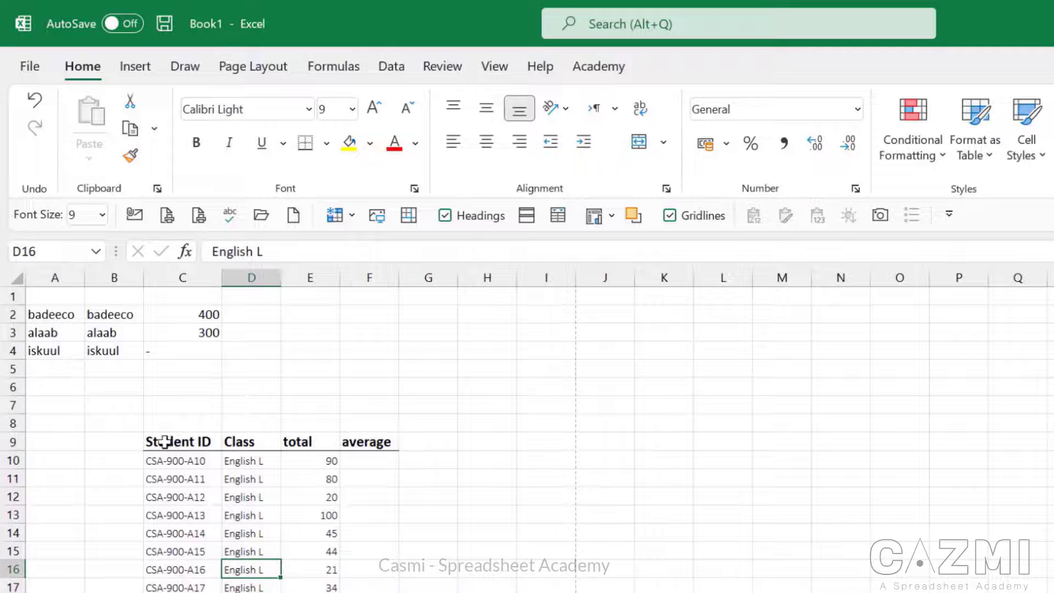
pyautogui.moveTo(165, 441); pyautogui.dragTo(362, 439)
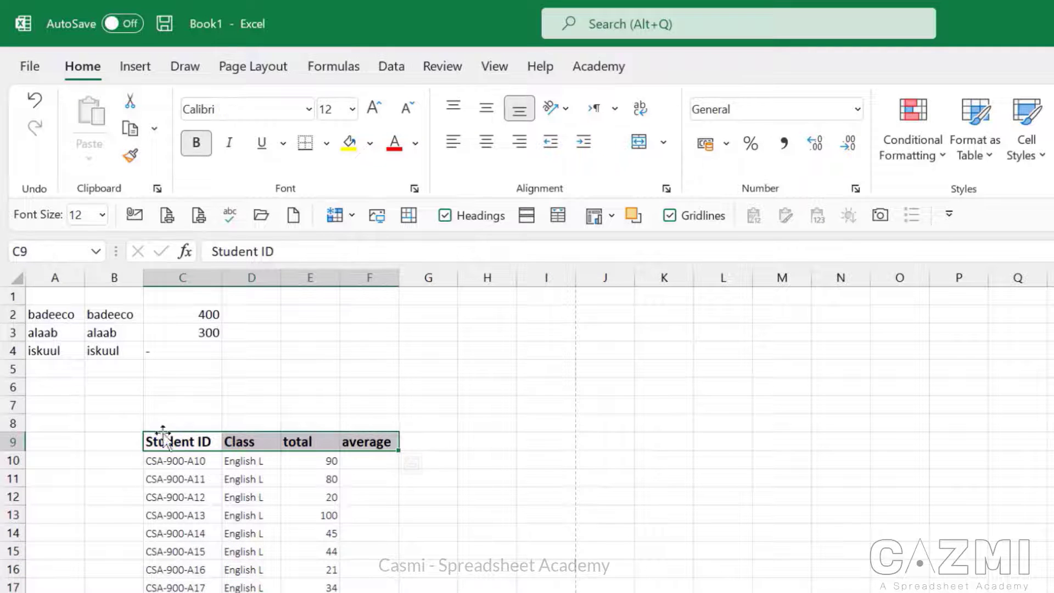
pyautogui.click(230, 522)
pyautogui.click(258, 569)
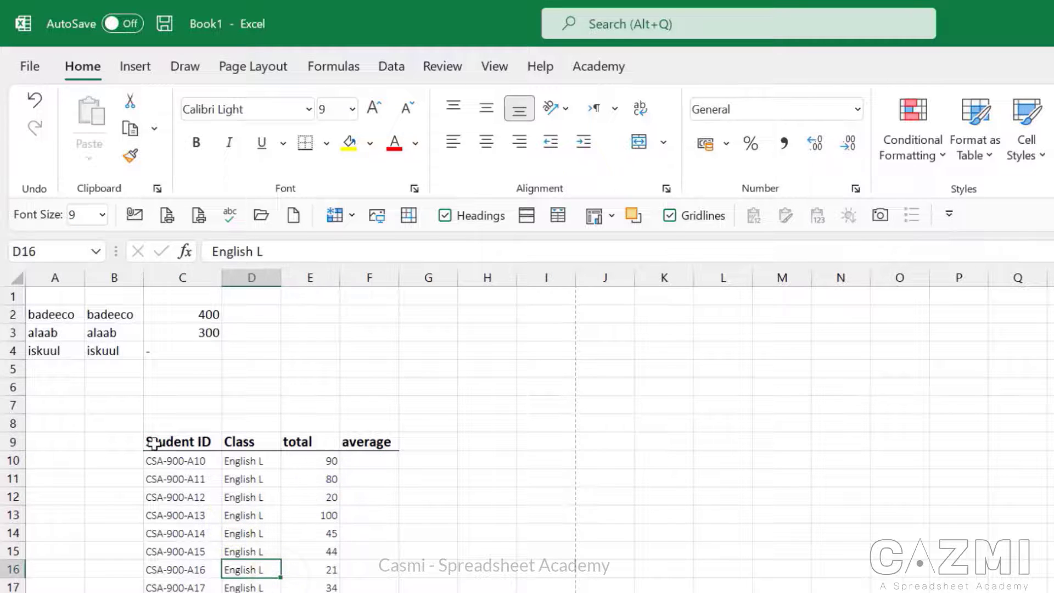
# - Fill the heading cells C9:F9 with the lightest green theme color
pyautogui.moveTo(154, 442); pyautogui.dragTo(366, 442)
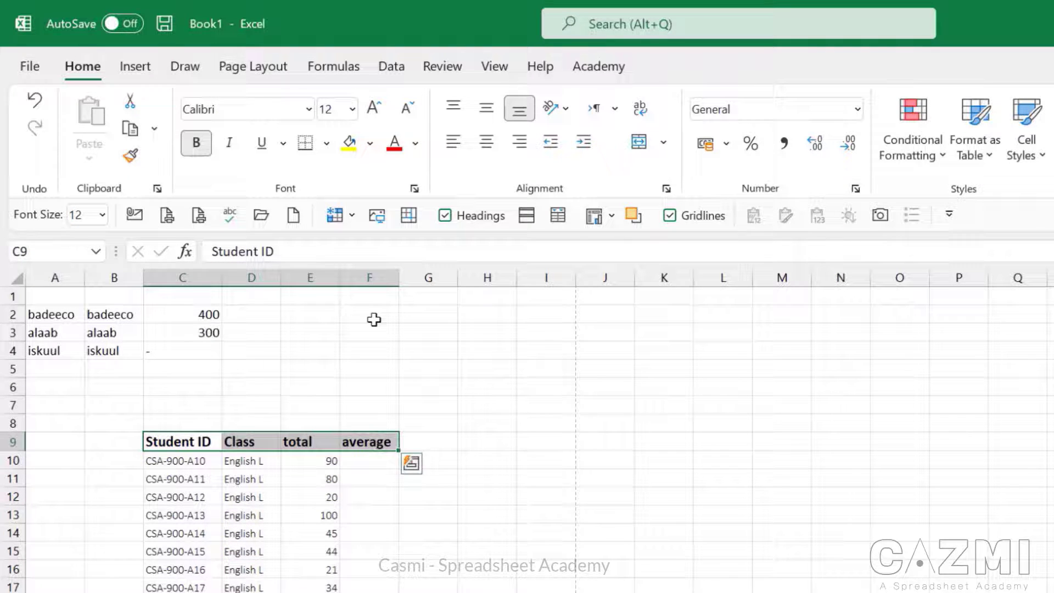
pyautogui.click(367, 144)
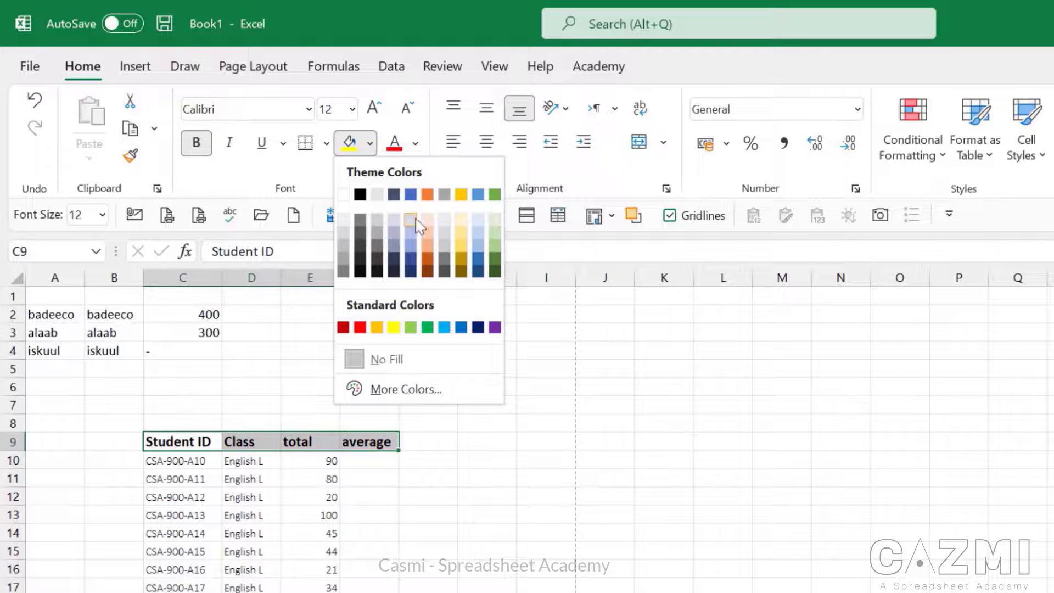
pyautogui.click(493, 220)
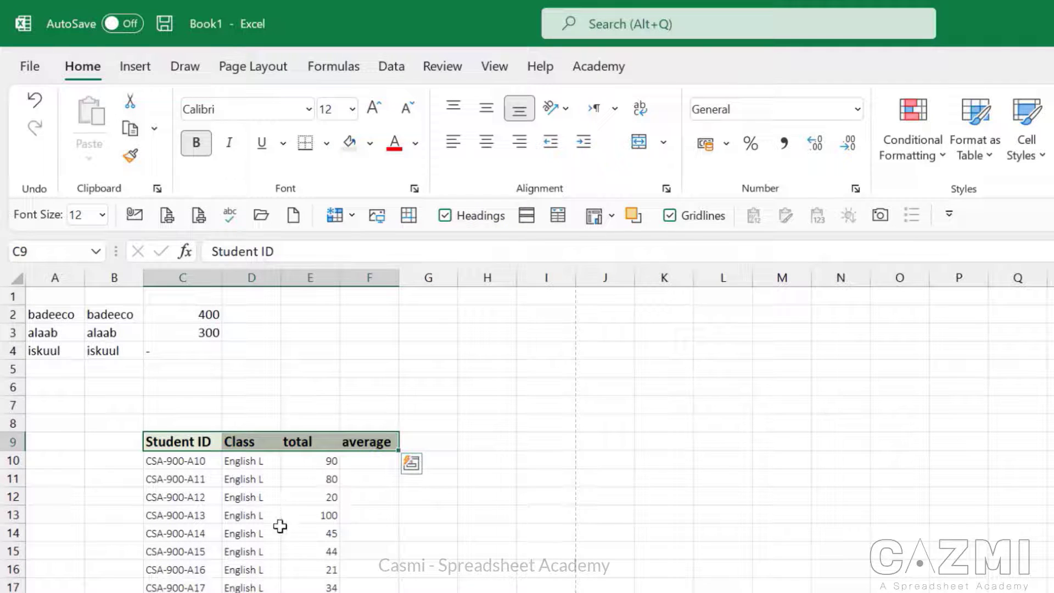
pyautogui.click(209, 509)
pyautogui.click(278, 516)
pyautogui.click(308, 592)
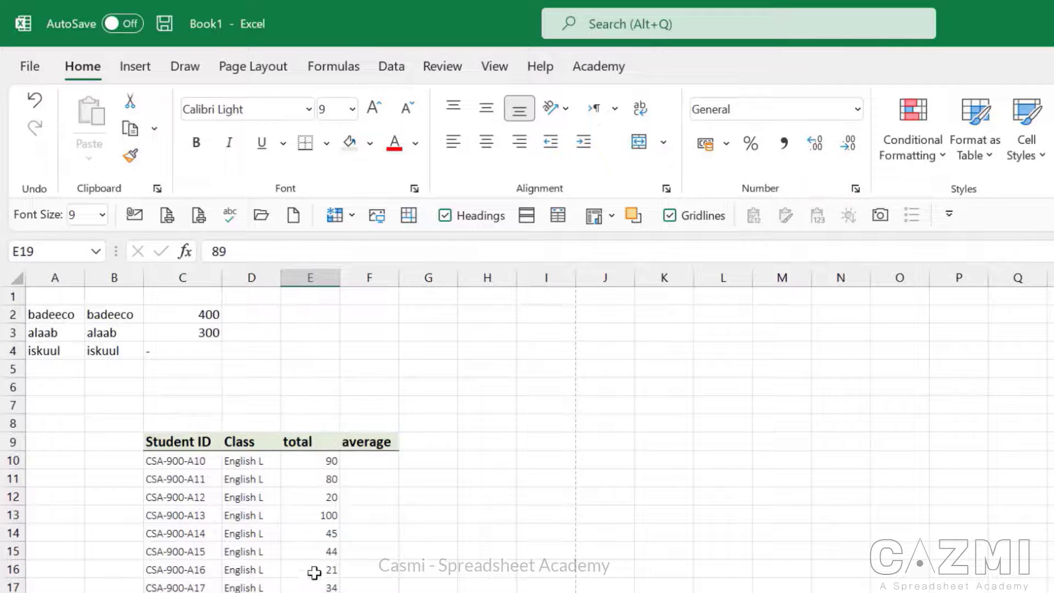
pyautogui.scroll(-2, 267, 484)
pyautogui.scroll(2, 267, 485)
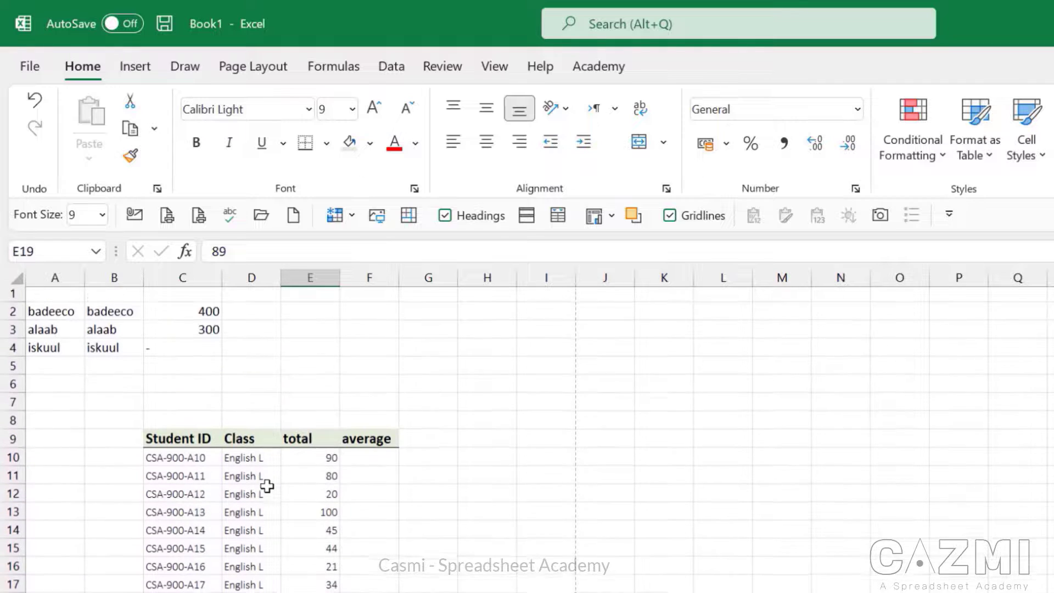
# - Color the text of the headings in C9:F9 red
pyautogui.moveTo(156, 440); pyautogui.dragTo(348, 442)
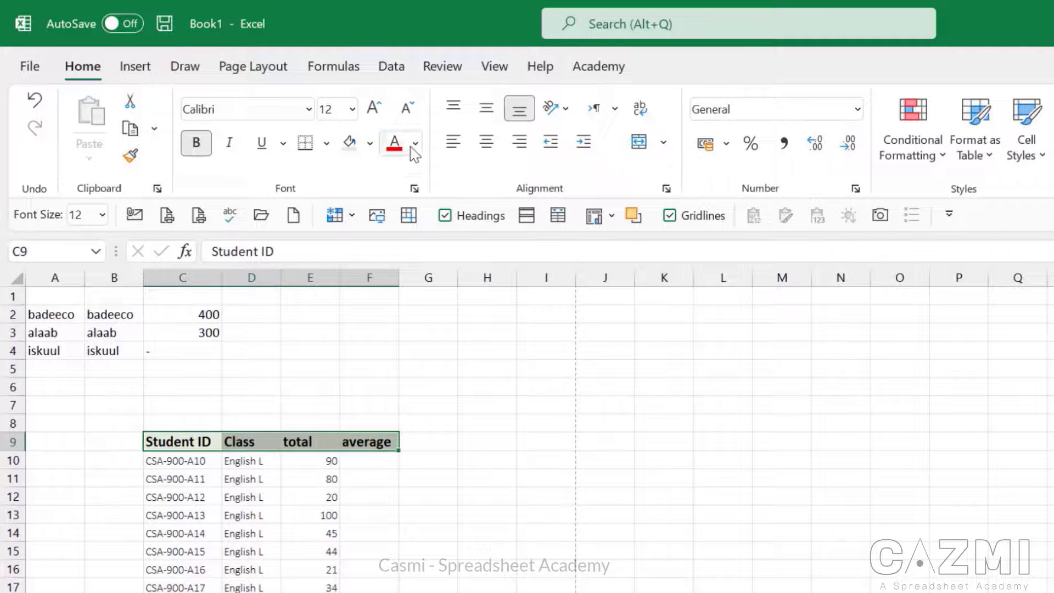
pyautogui.click(416, 144)
pyautogui.click(415, 143)
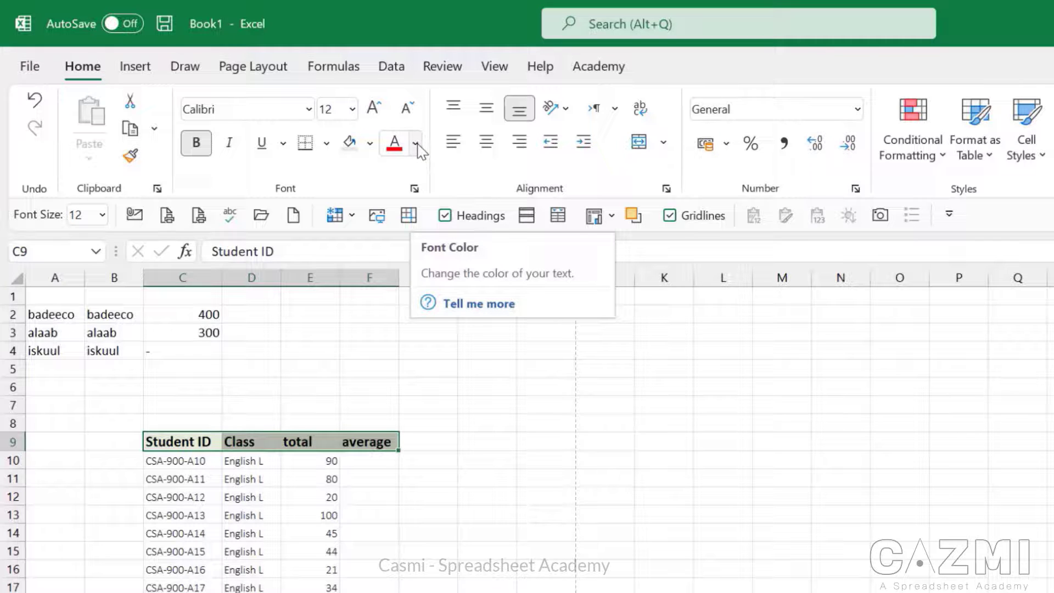
pyautogui.click(394, 142)
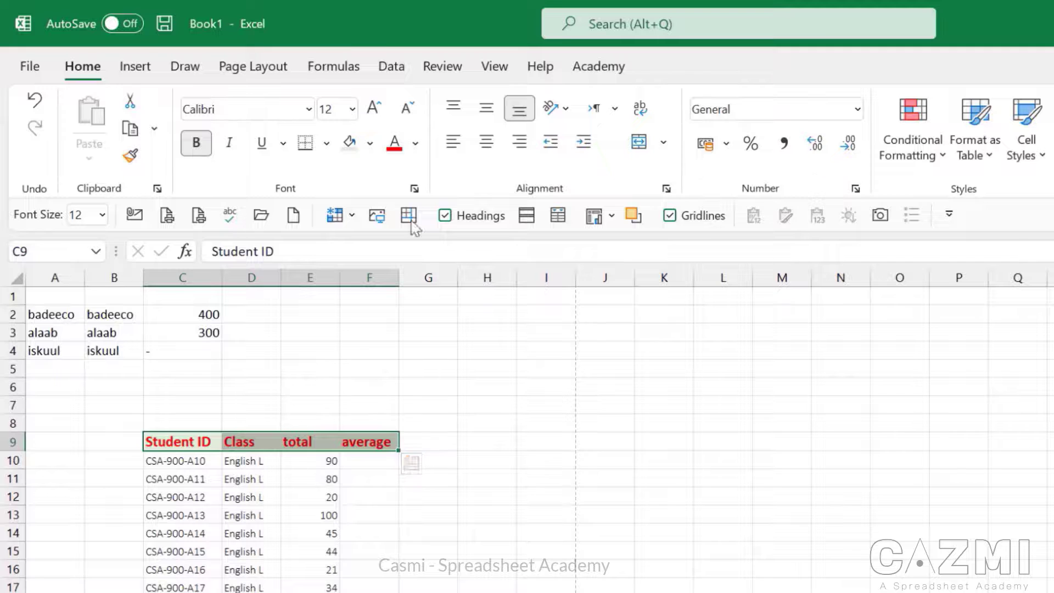
# - Recolor the heading text in C9:F9 with the dark blue-gray theme color
pyautogui.click(417, 144)
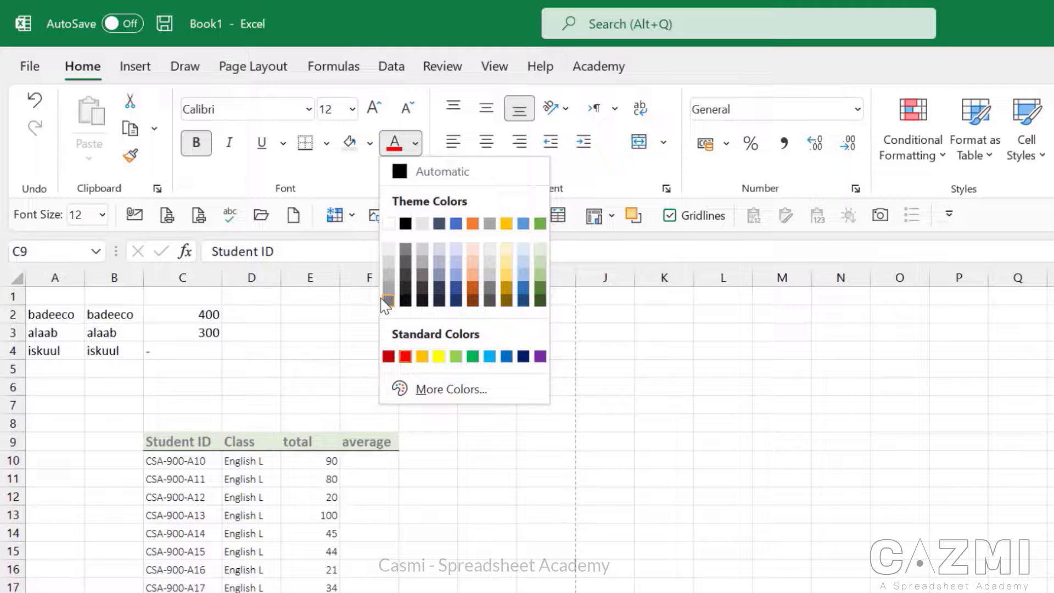
pyautogui.click(440, 225)
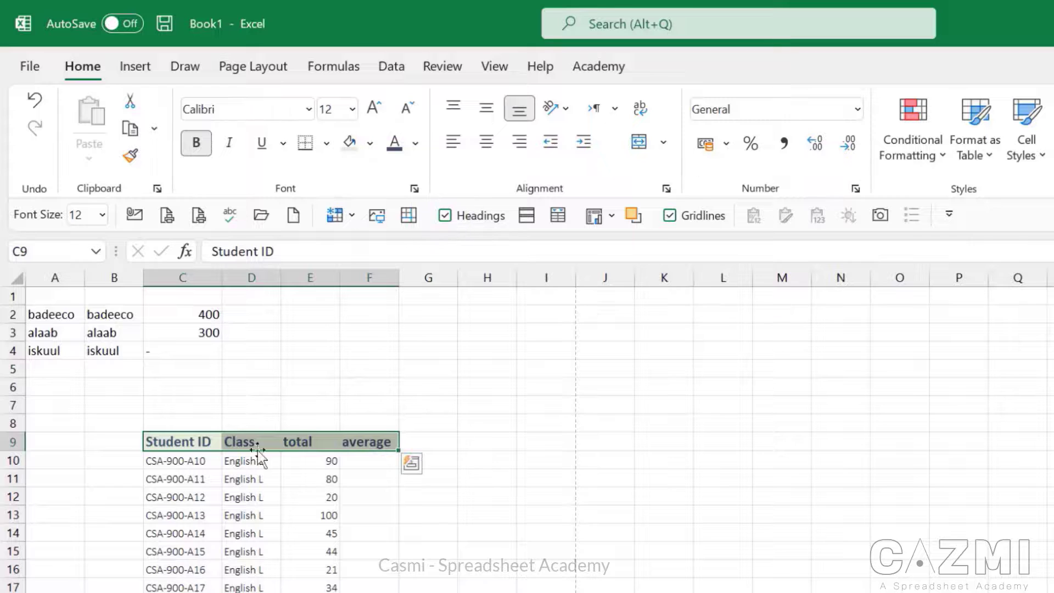
pyautogui.click(259, 497)
pyautogui.click(211, 592)
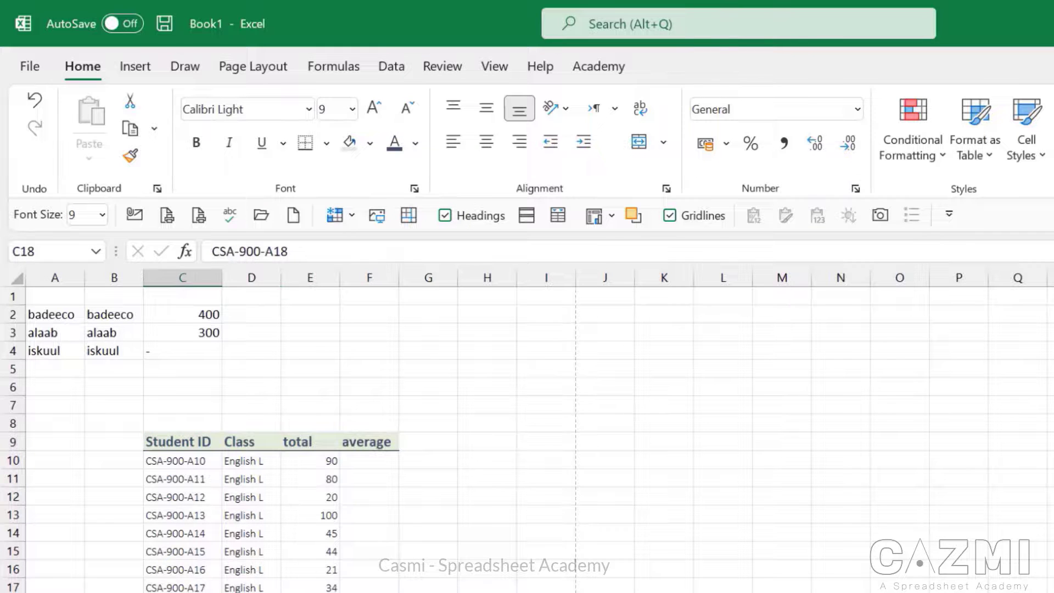
# - Try the dark blue-gray theme color, followed by the darkest white shade, on the text of the student rows beneath the headings
pyautogui.moveTo(176, 461); pyautogui.dragTo(369, 592)
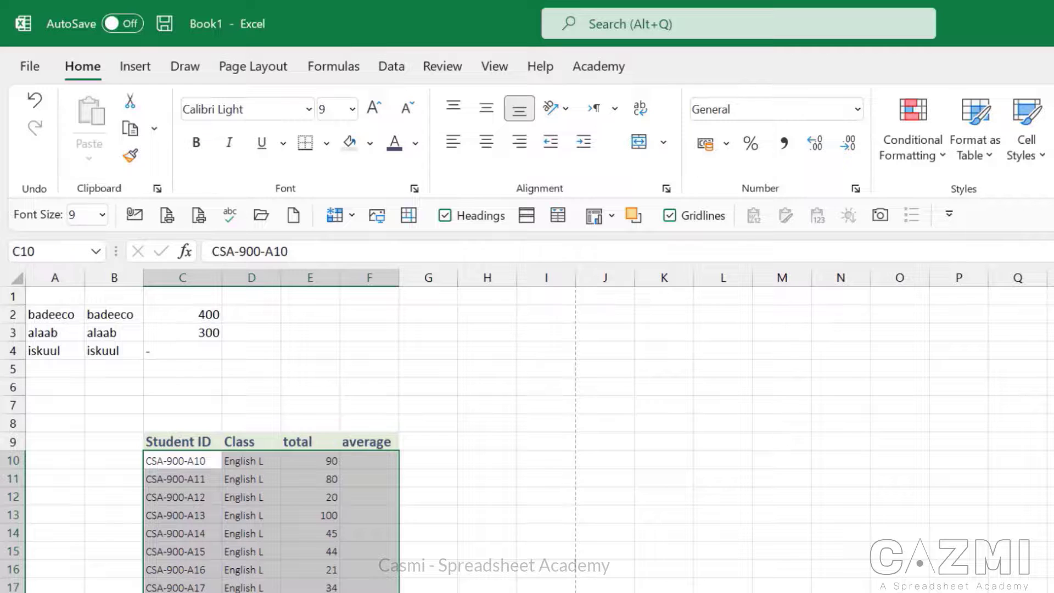
pyautogui.click(393, 149)
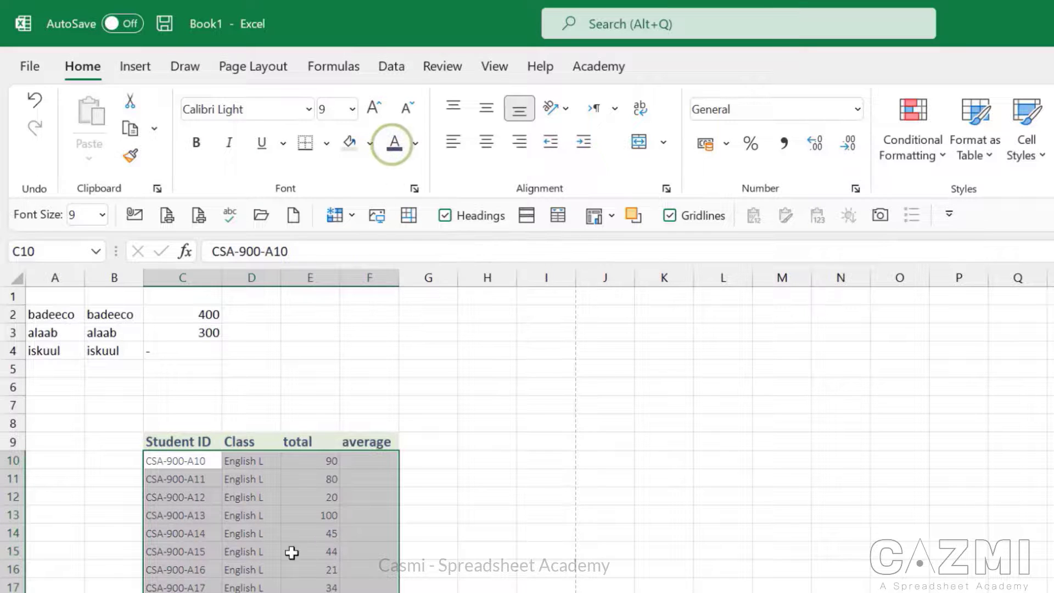
pyautogui.click(415, 144)
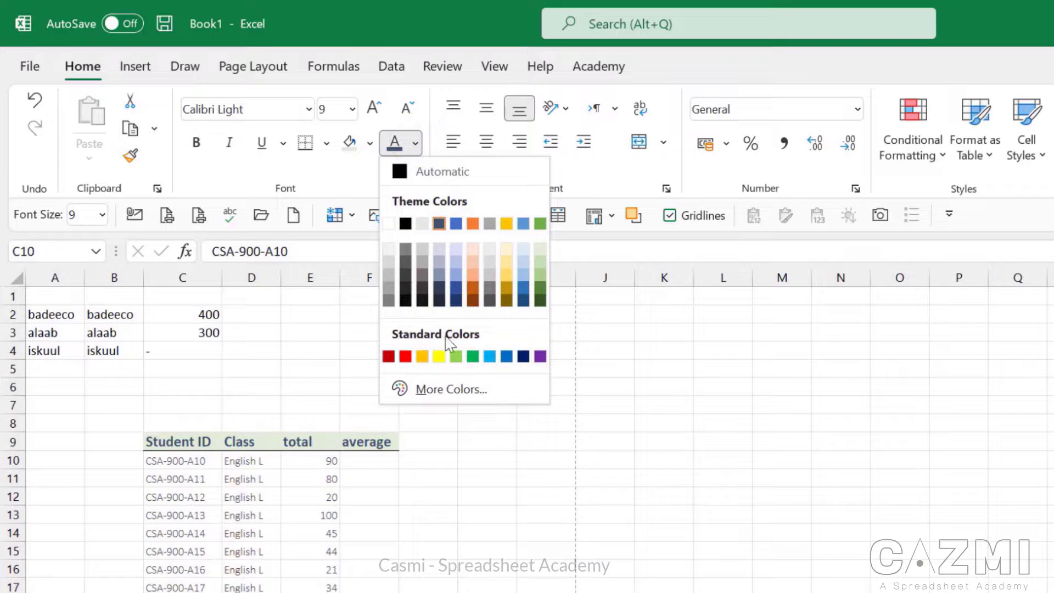
pyautogui.click(389, 301)
pyautogui.click(419, 571)
pyautogui.click(231, 571)
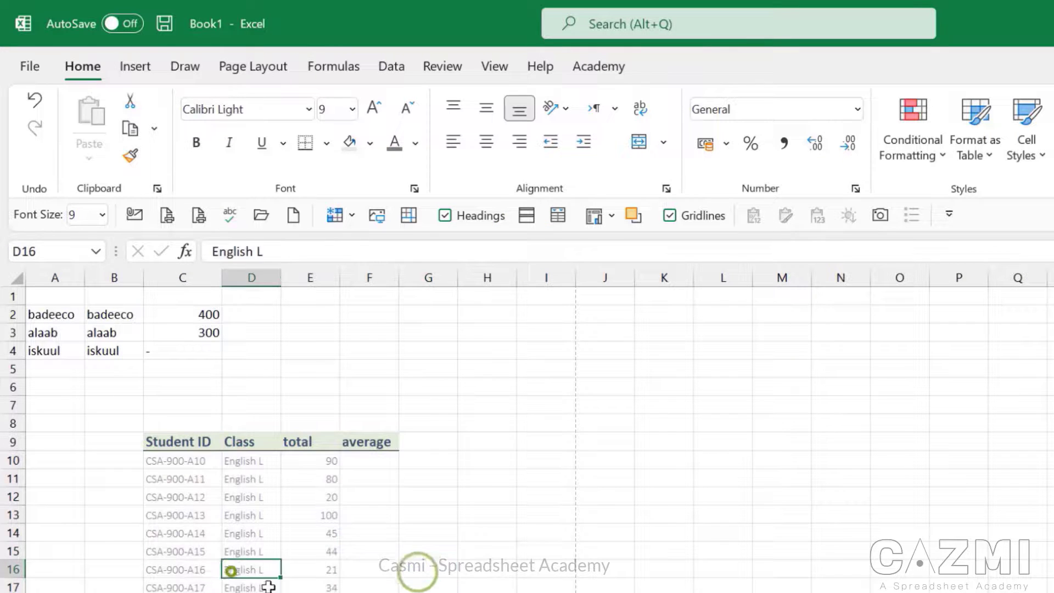
pyautogui.click(311, 592)
pyautogui.click(206, 592)
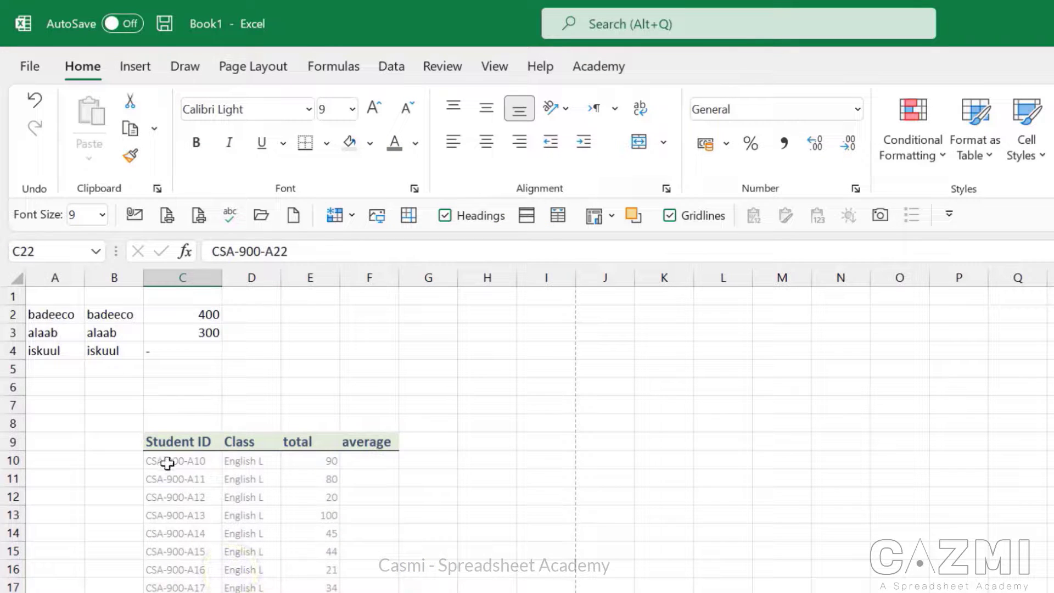
# - Color the text of the student rows from row 10 down, columns C to F, with a dark shade of the light gray theme color
pyautogui.moveTo(167, 463); pyautogui.dragTo(384, 592)
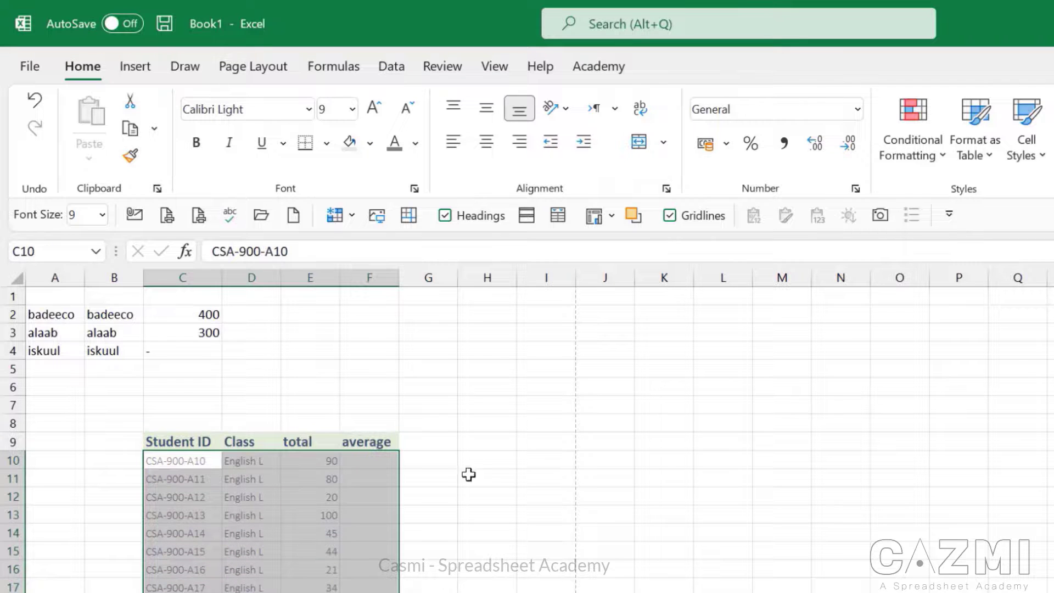
pyautogui.click(415, 142)
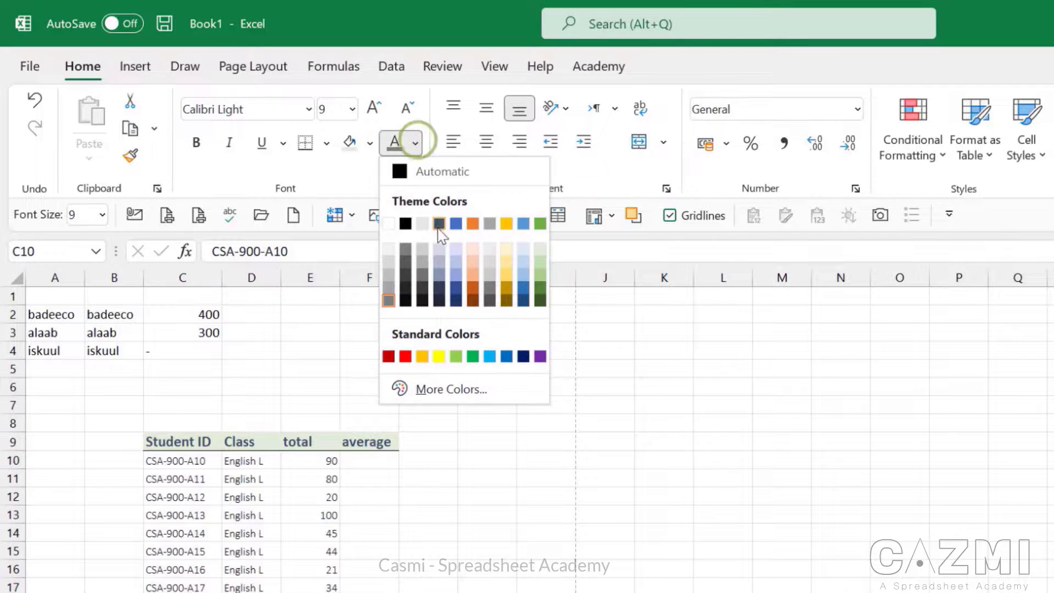
pyautogui.click(422, 290)
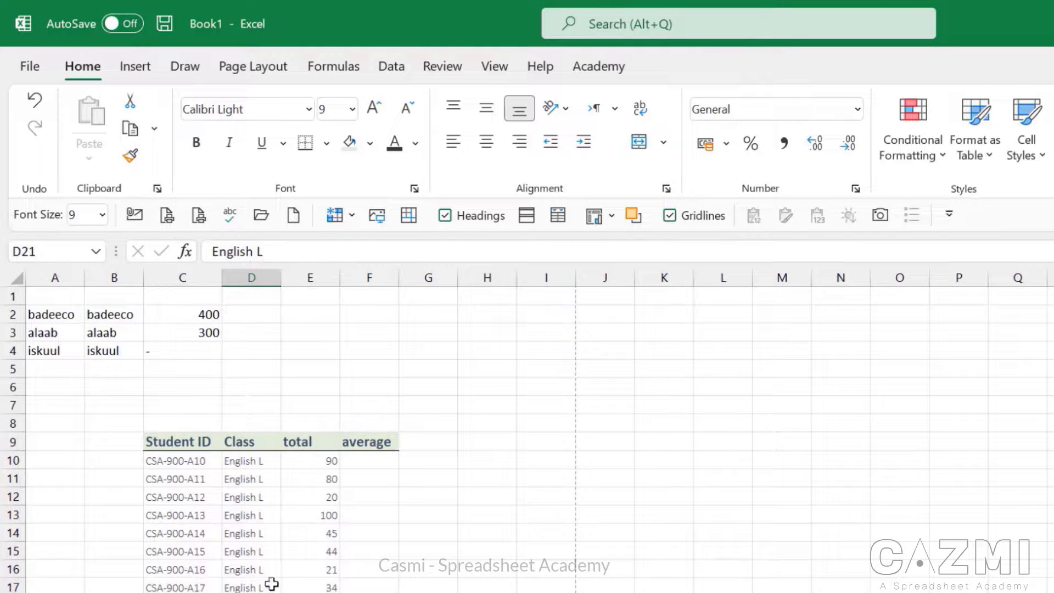
pyautogui.click(251, 535)
pyautogui.click(382, 549)
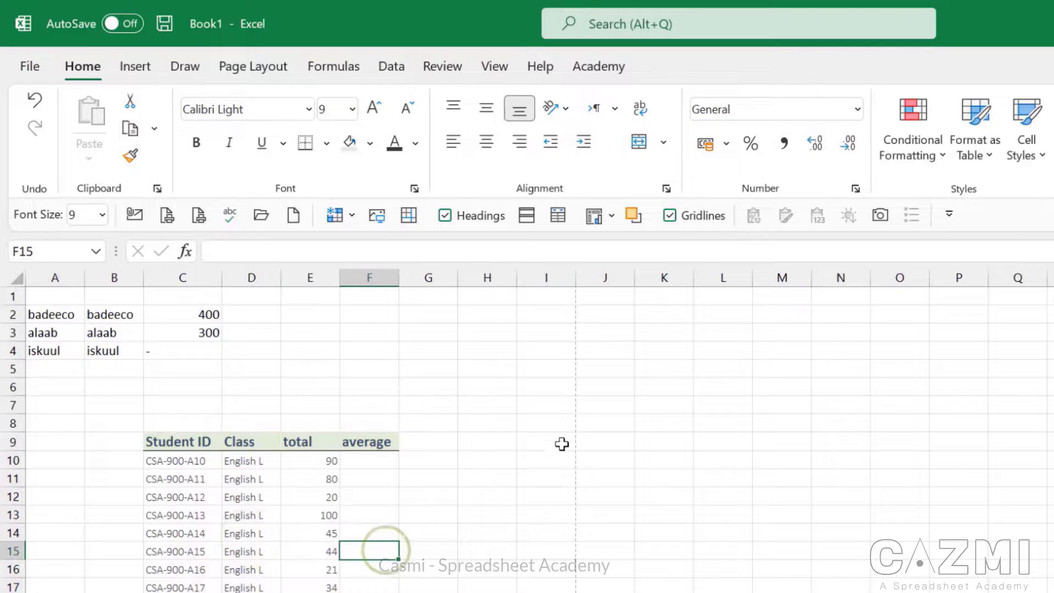
pyautogui.click(687, 363)
pyautogui.click(826, 398)
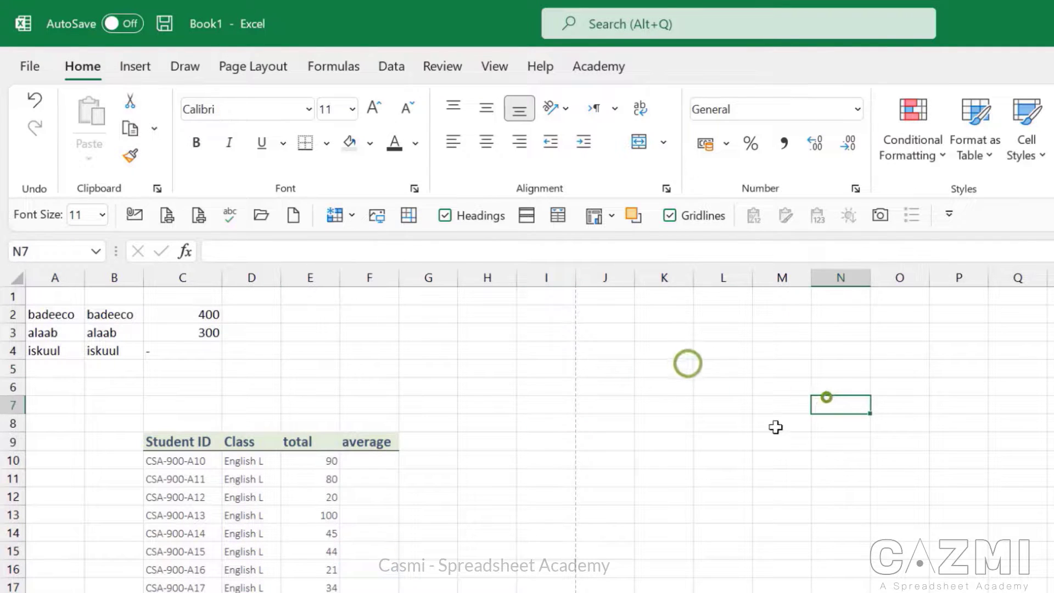
pyautogui.click(636, 472)
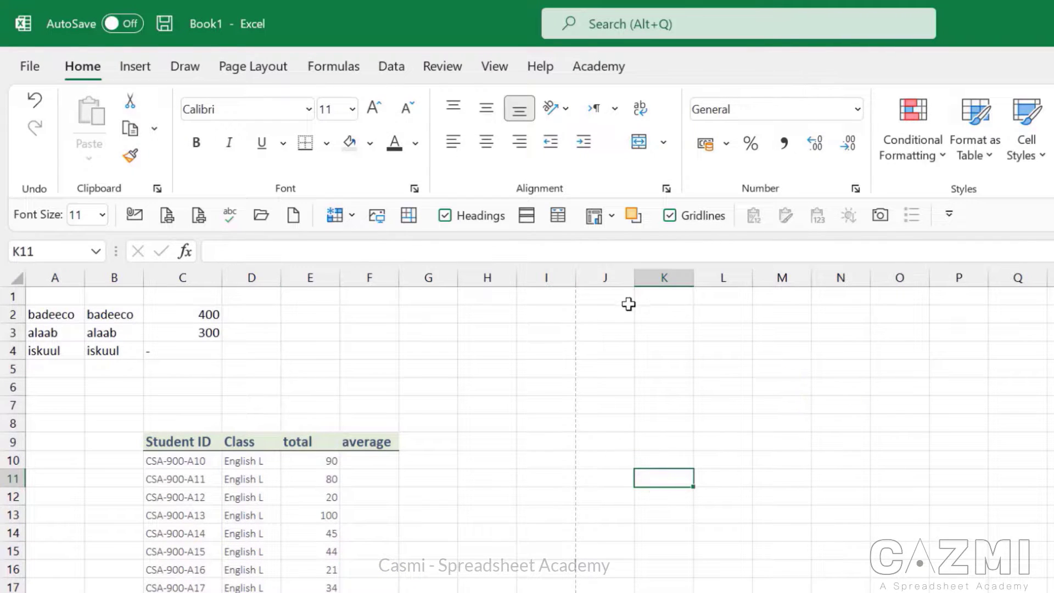
pyautogui.click(604, 399)
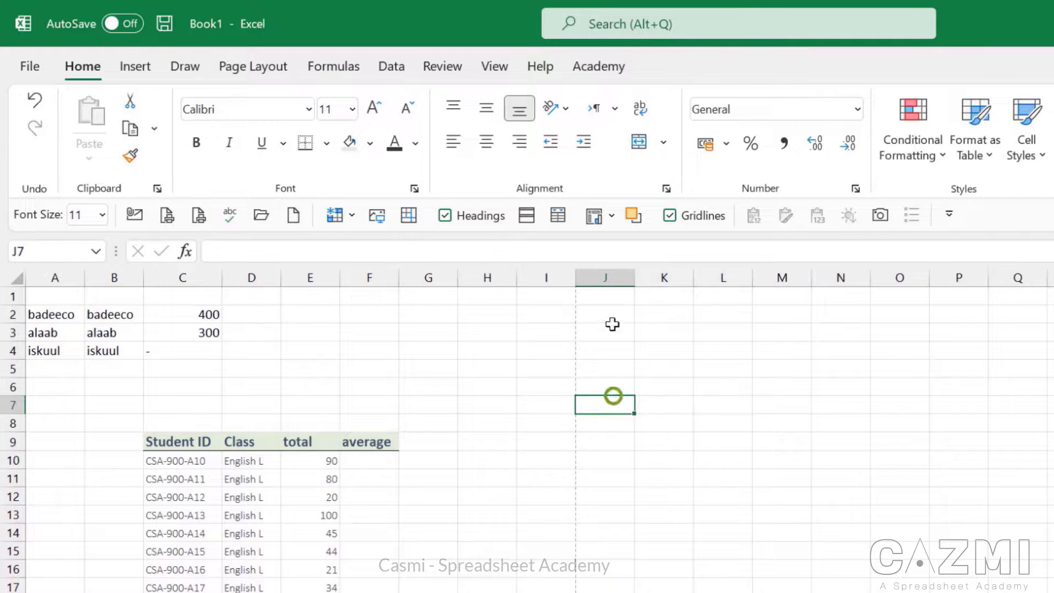
pyautogui.click(608, 277)
pyautogui.click(13, 368)
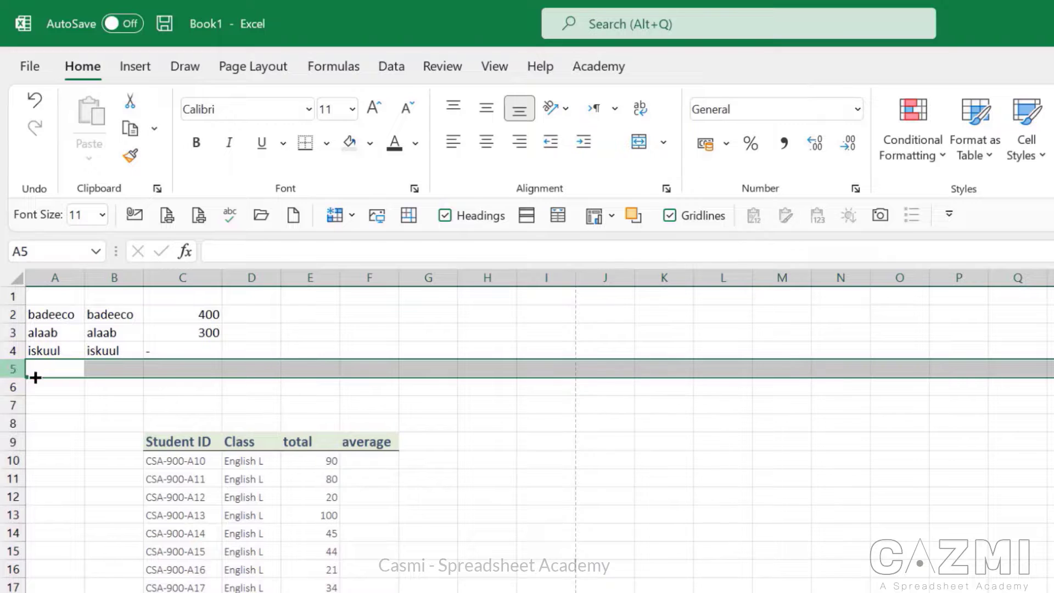
pyautogui.click(728, 426)
pyautogui.click(587, 360)
pyautogui.click(682, 383)
pyautogui.click(664, 473)
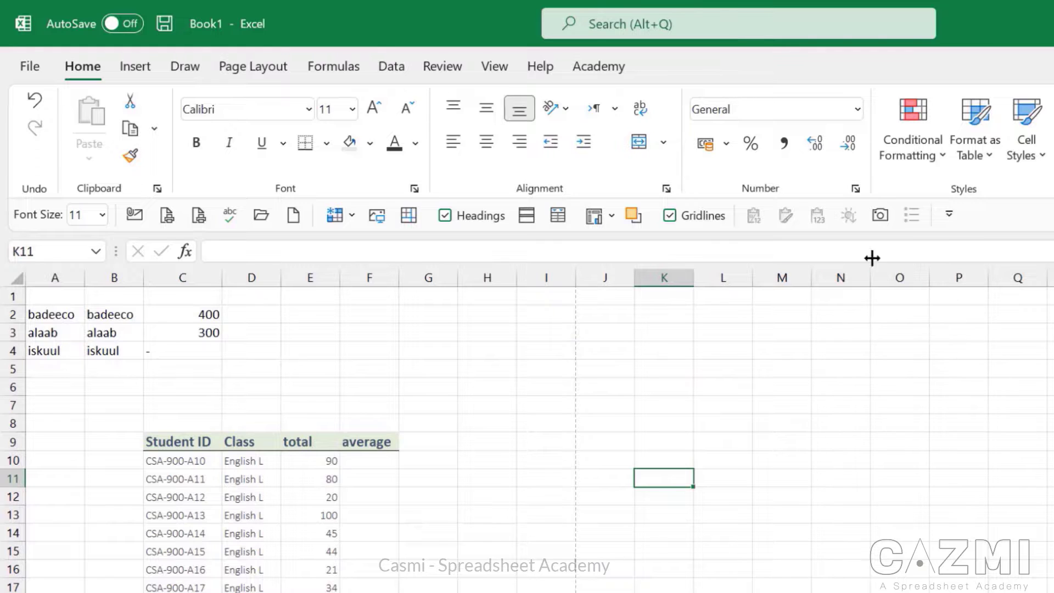
# - Turn off the worksheet's gridlines so that only the table's own formatting shows
pyautogui.click(669, 215)
pyautogui.click(376, 584)
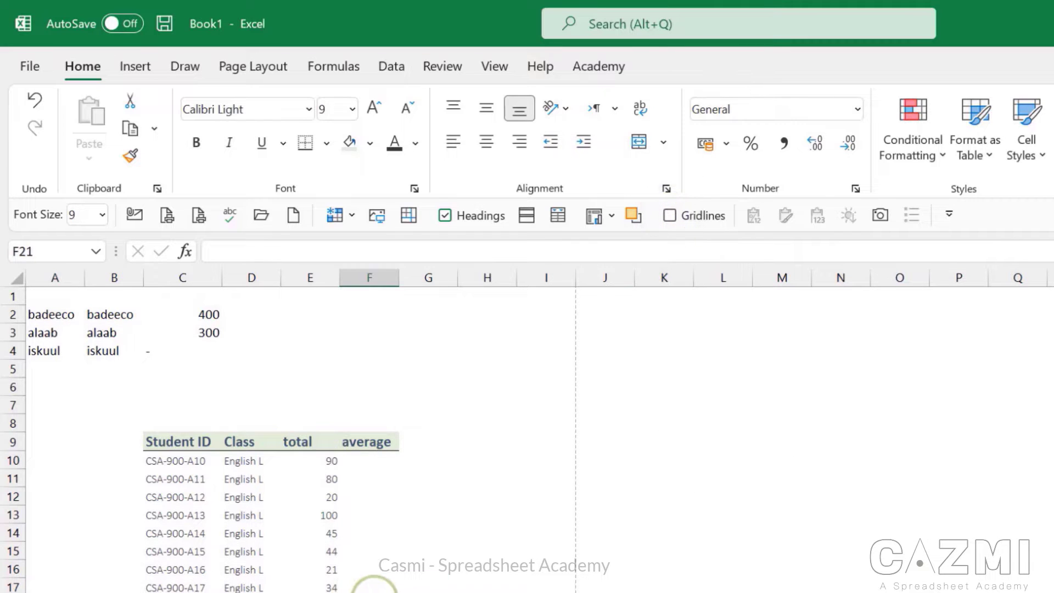
pyautogui.click(428, 592)
pyautogui.click(546, 423)
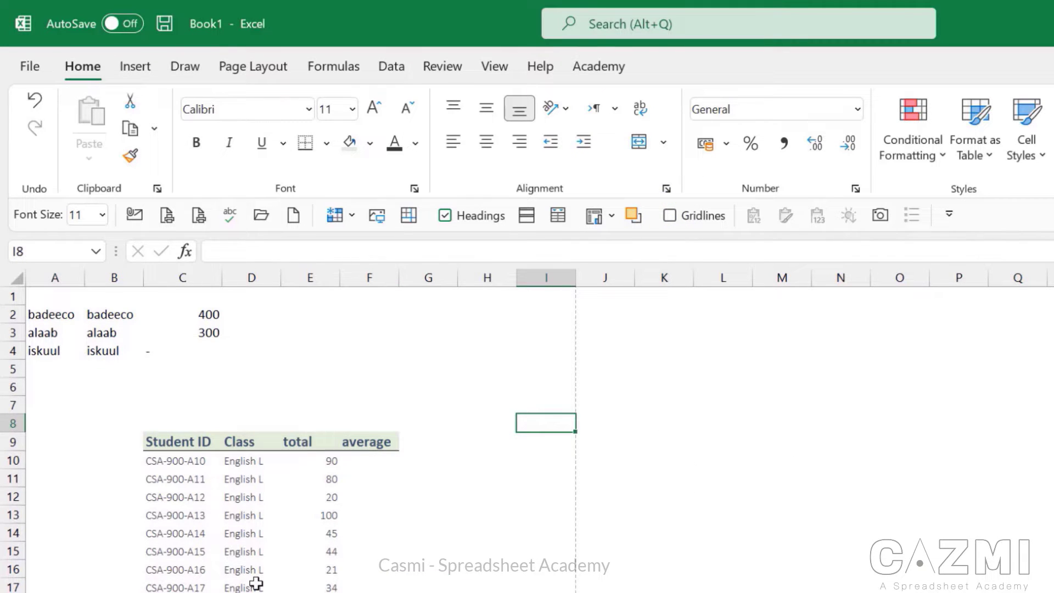